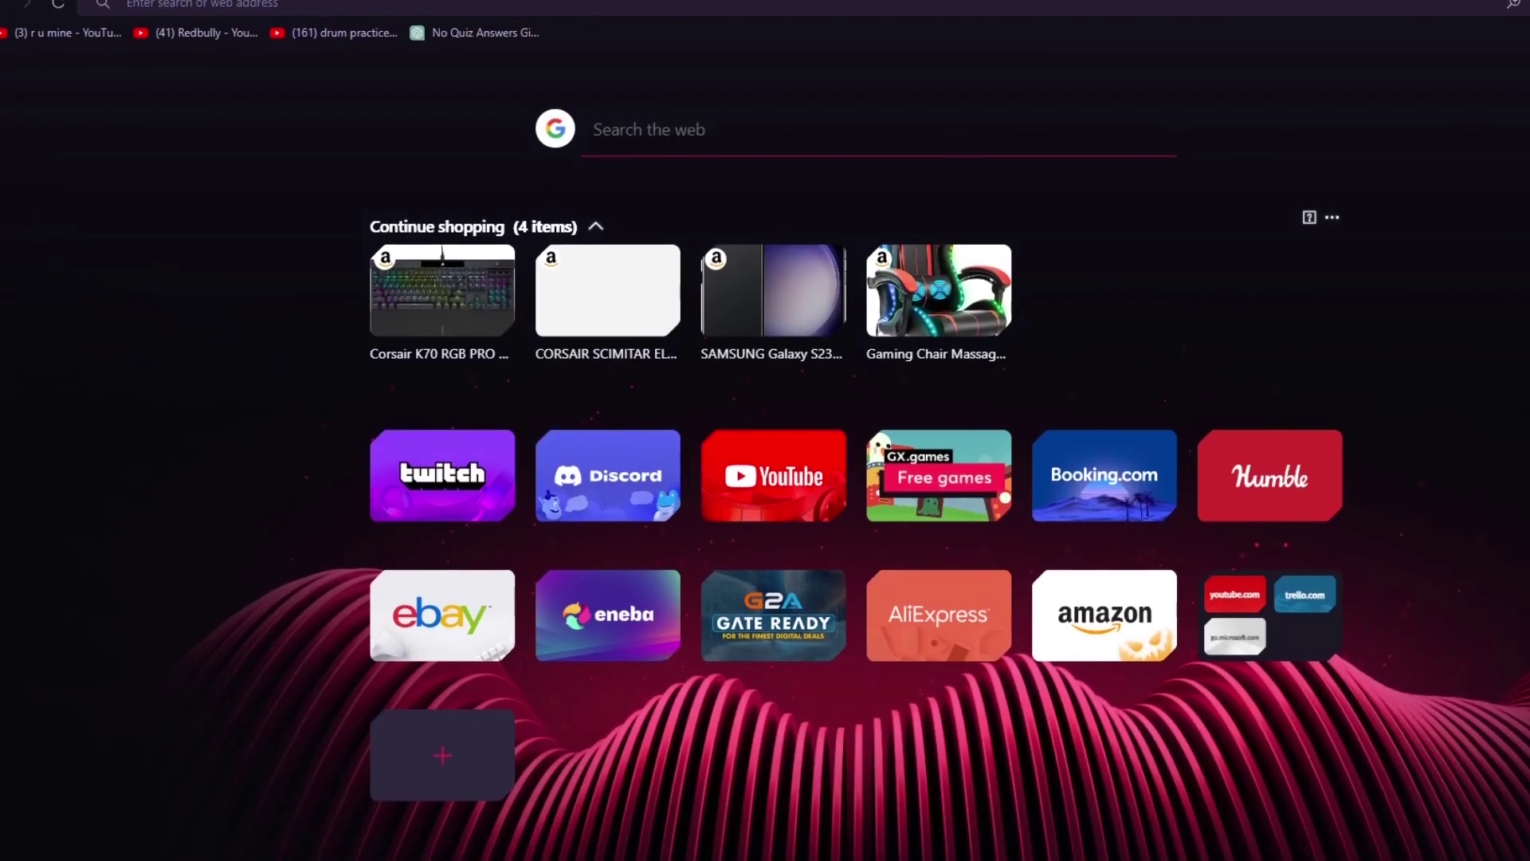
# Step: Search Google for 'landing page for shoe store' and view the image results
pyautogui.write('l')
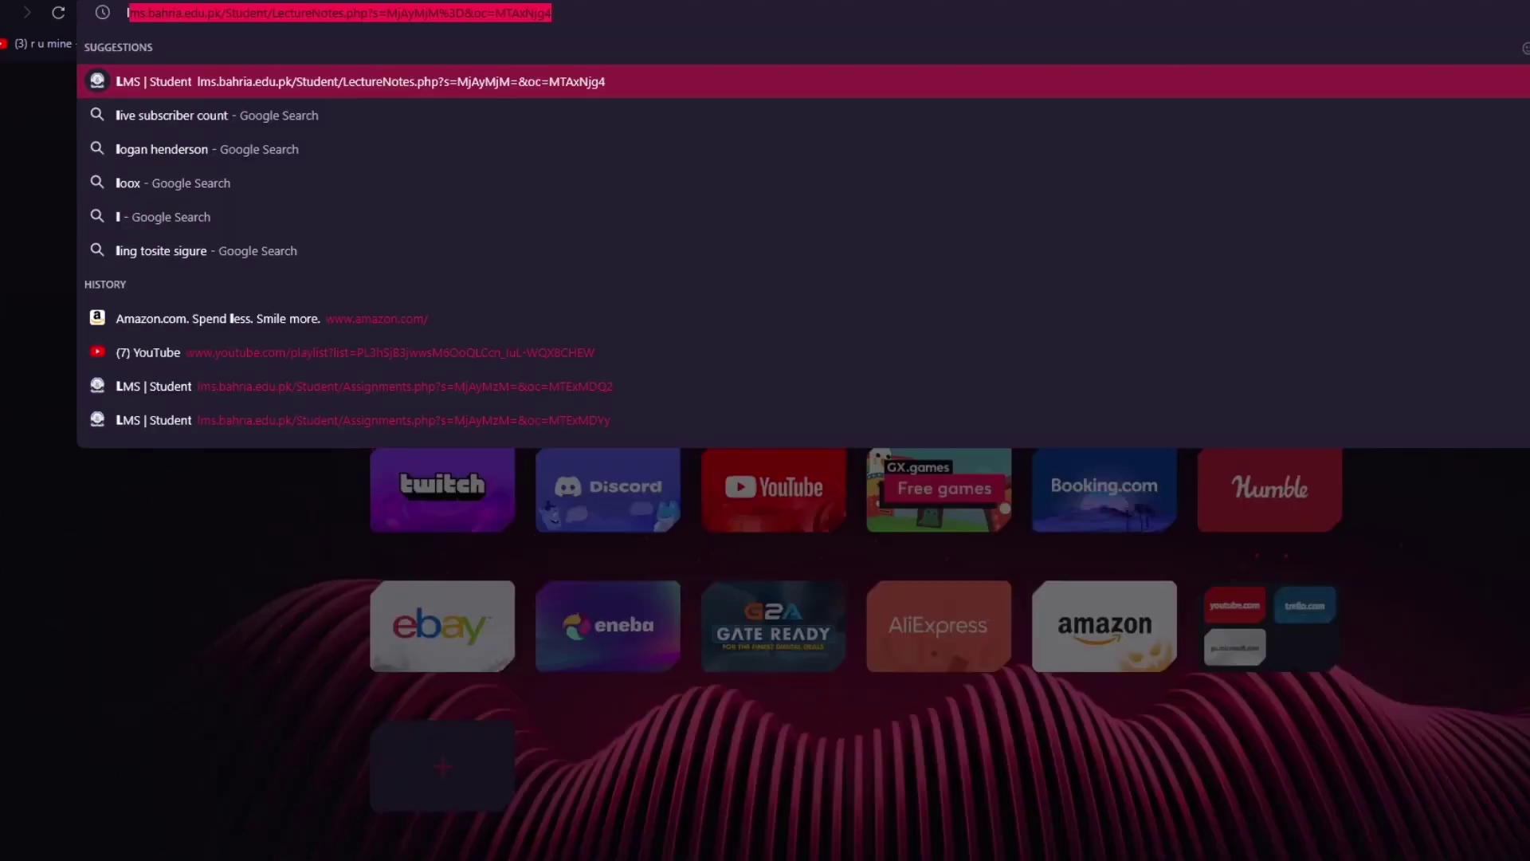
pyautogui.write('anding ')
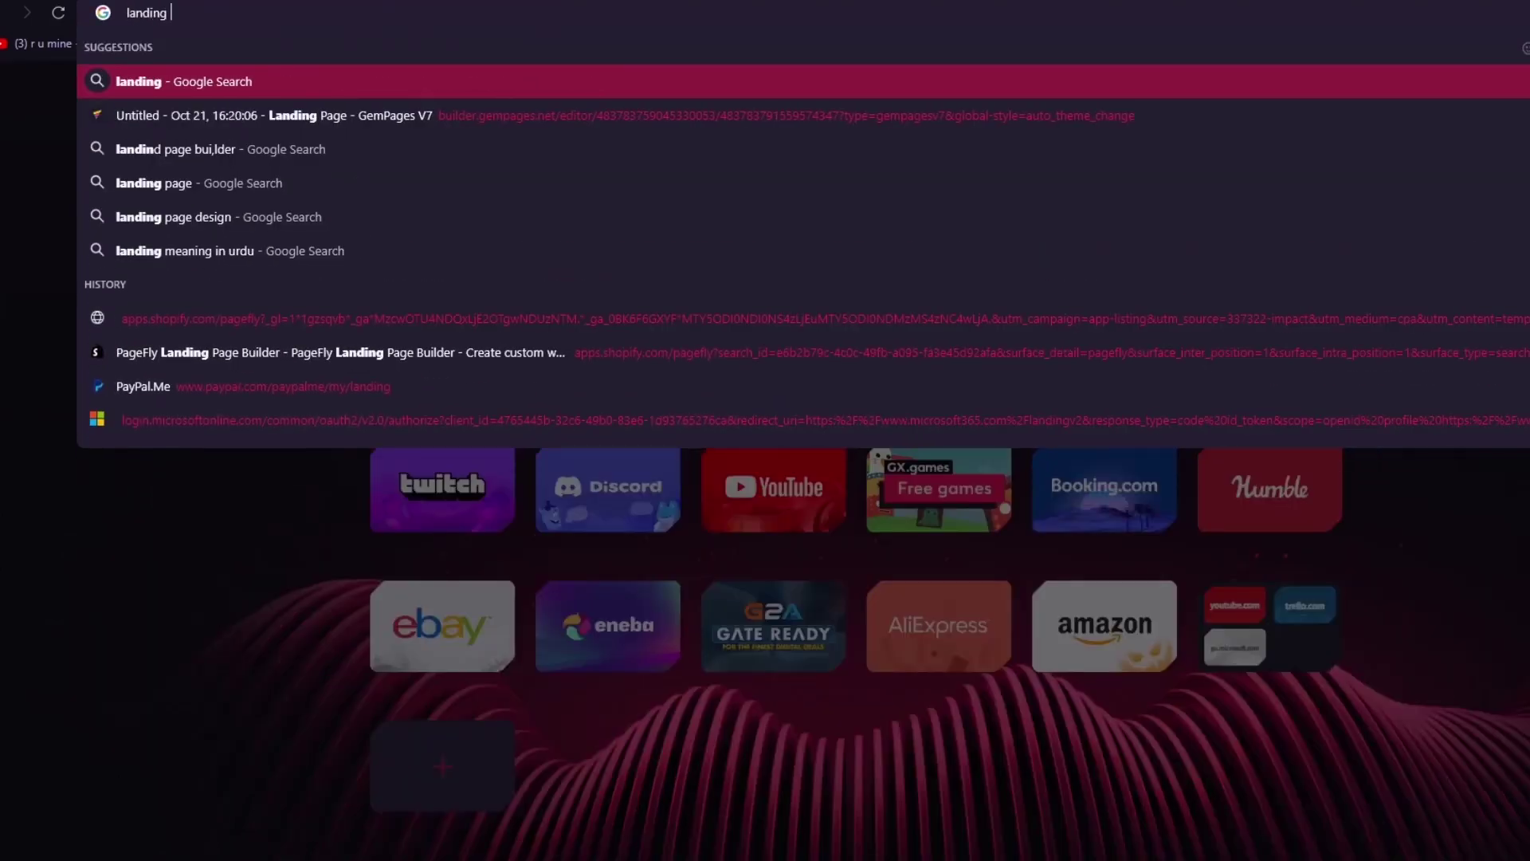
pyautogui.write('page for shoe ')
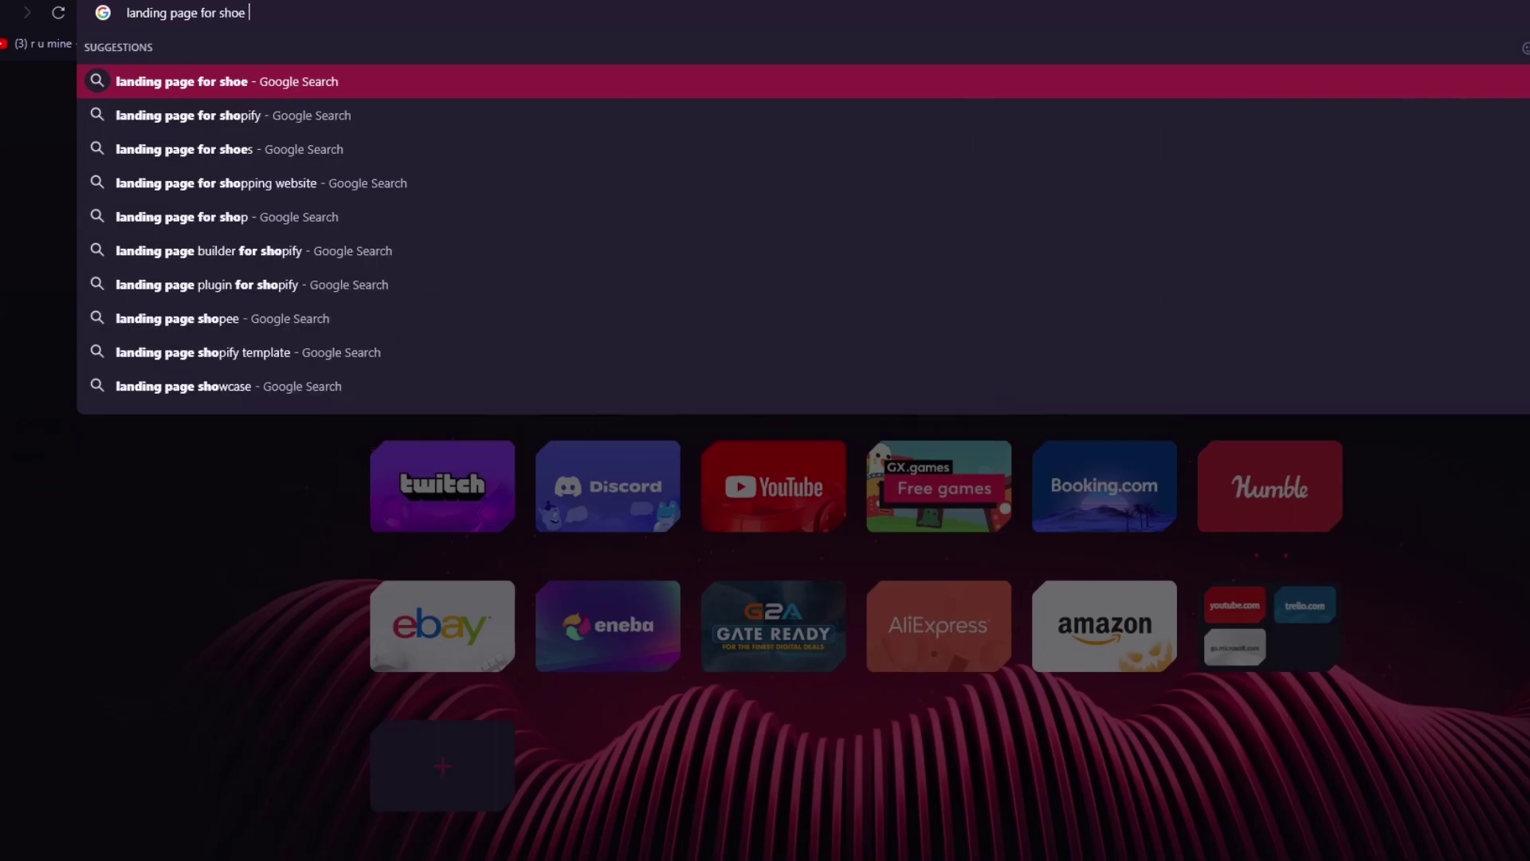
pyautogui.write('store')
pyautogui.press('Return')
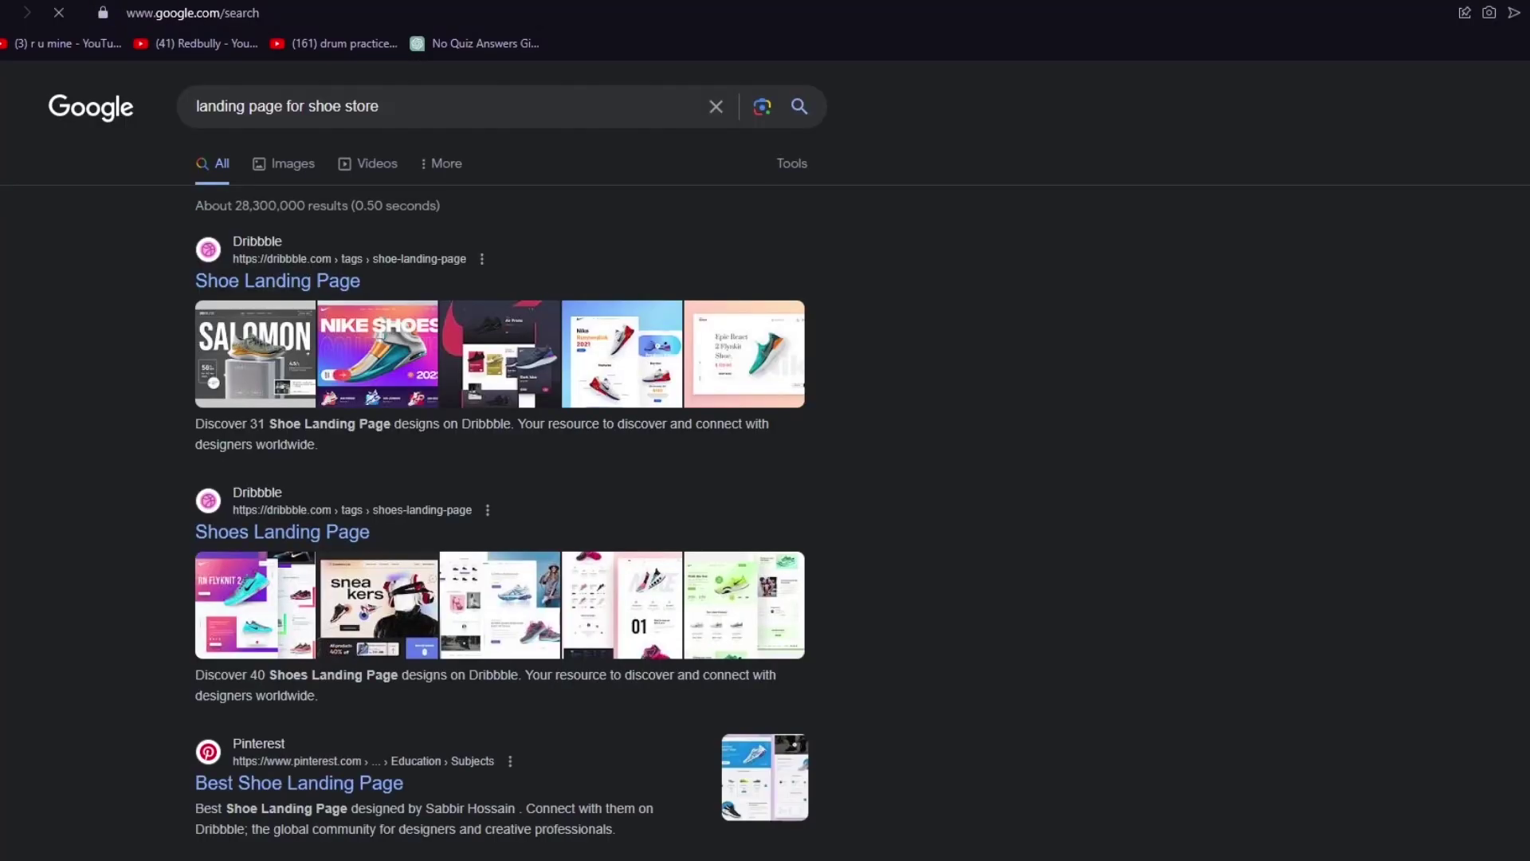
pyautogui.click(297, 174)
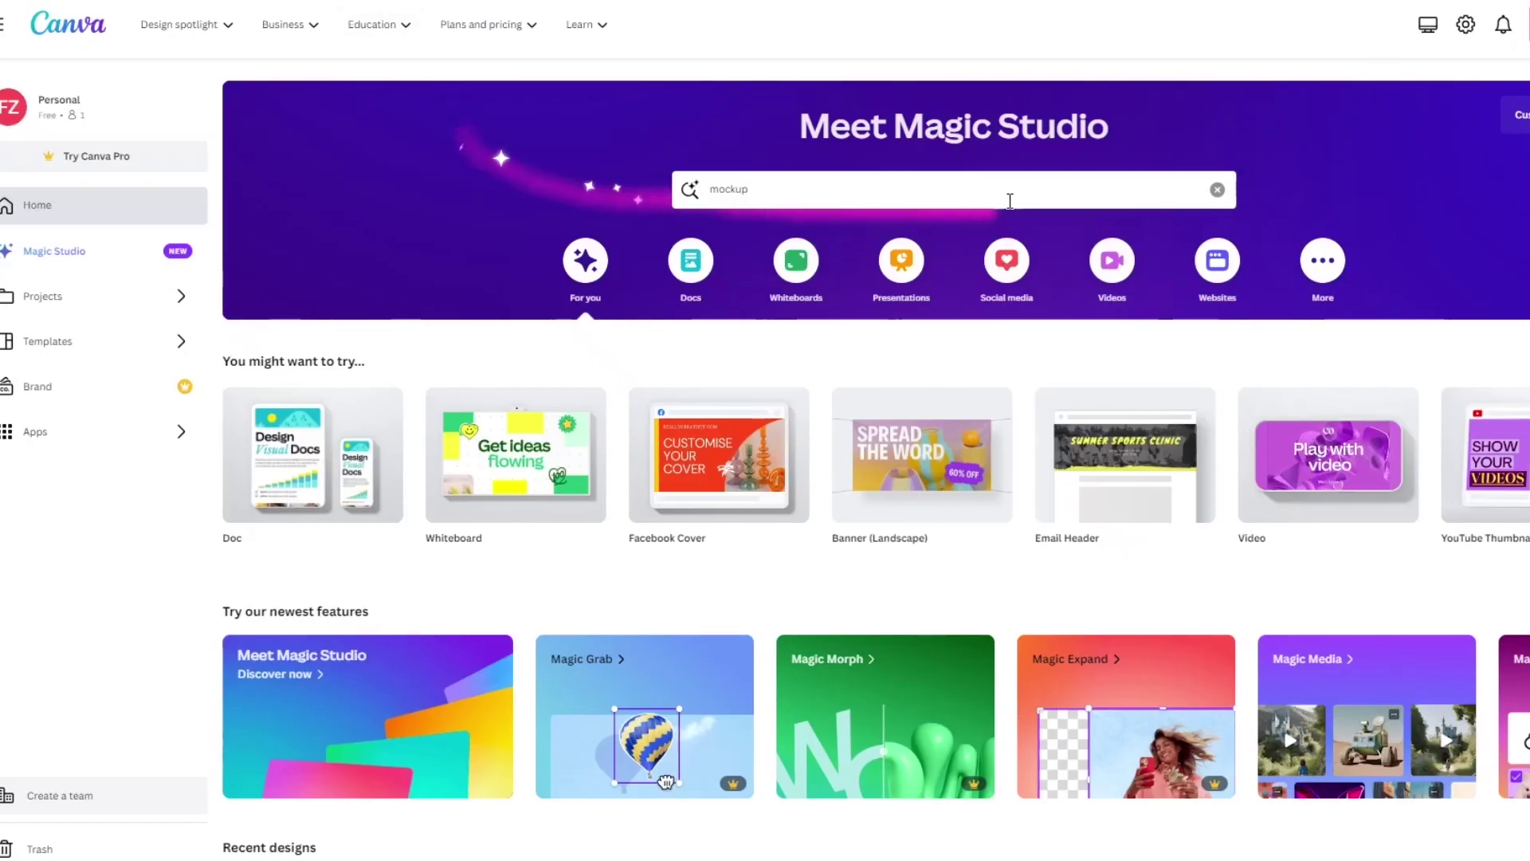
# Step: Replace the Canva search with 'landing page' to find landing page templates
pyautogui.moveTo(750, 190); pyautogui.dragTo(632, 186)
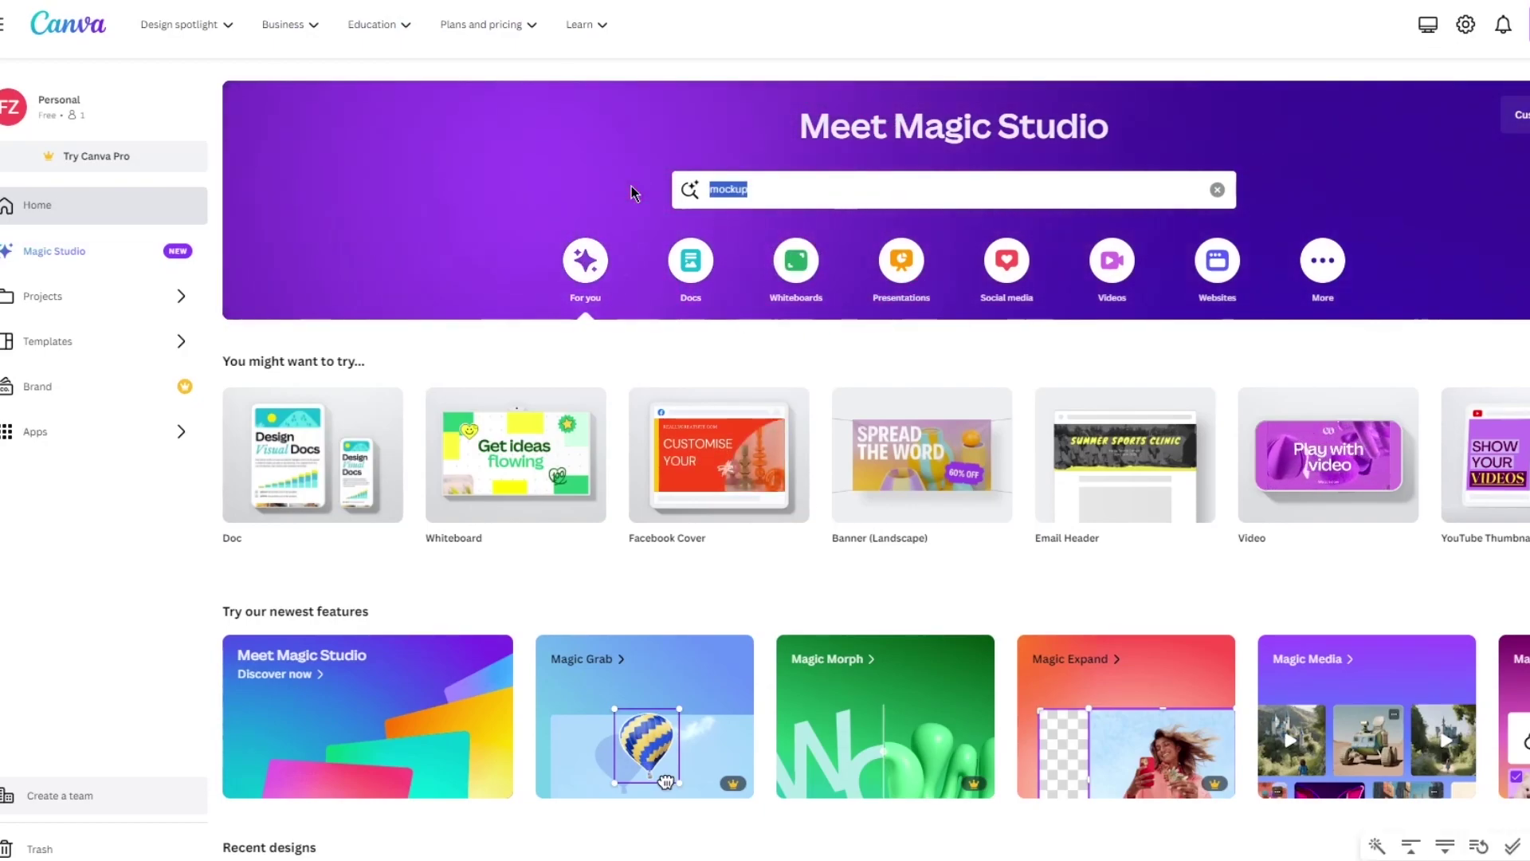
pyautogui.write('lan')
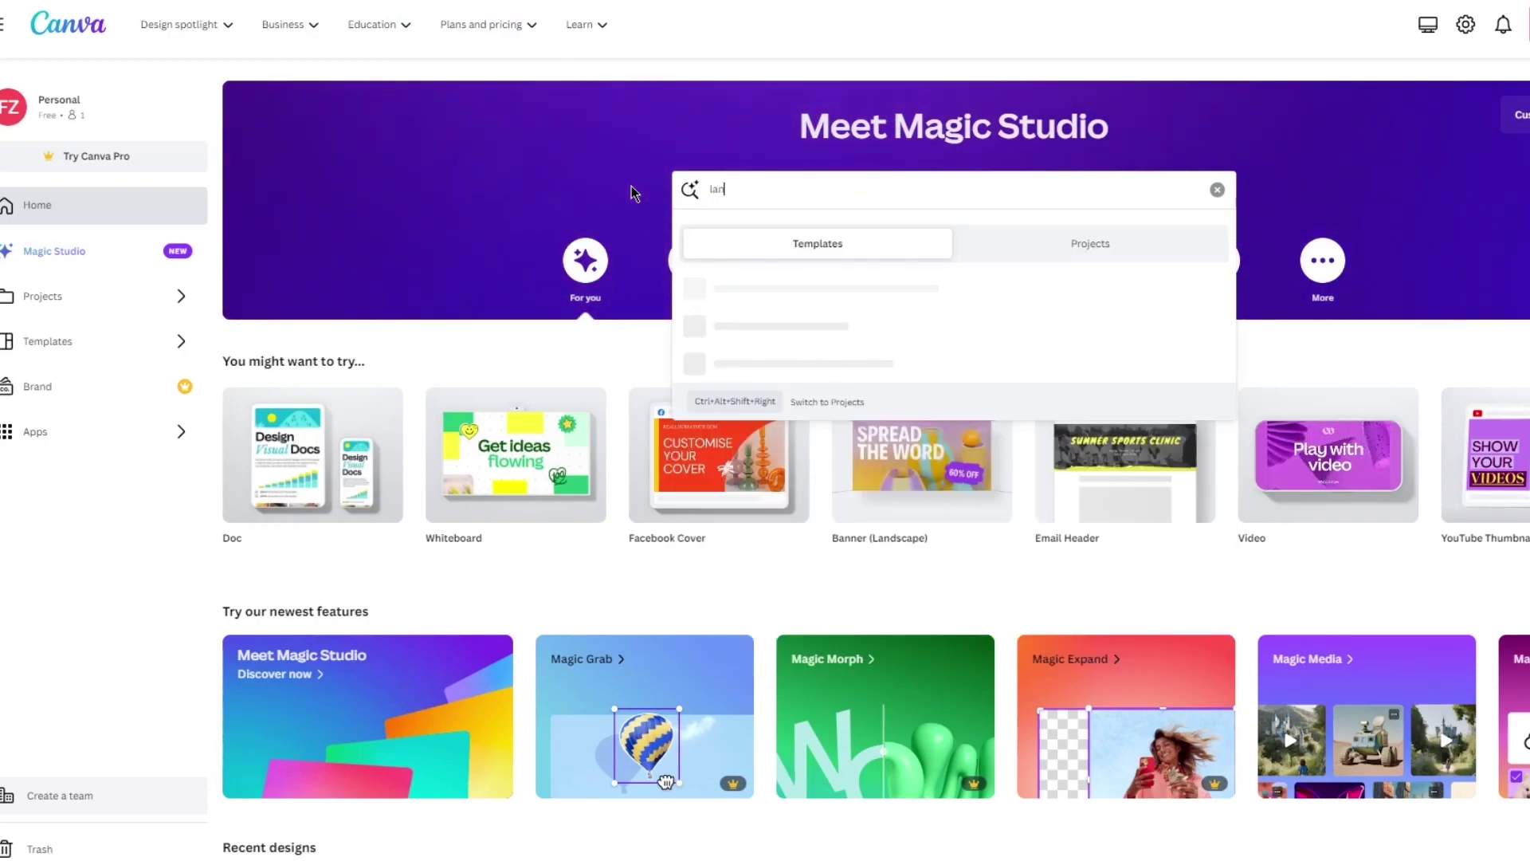
pyautogui.write('ding')
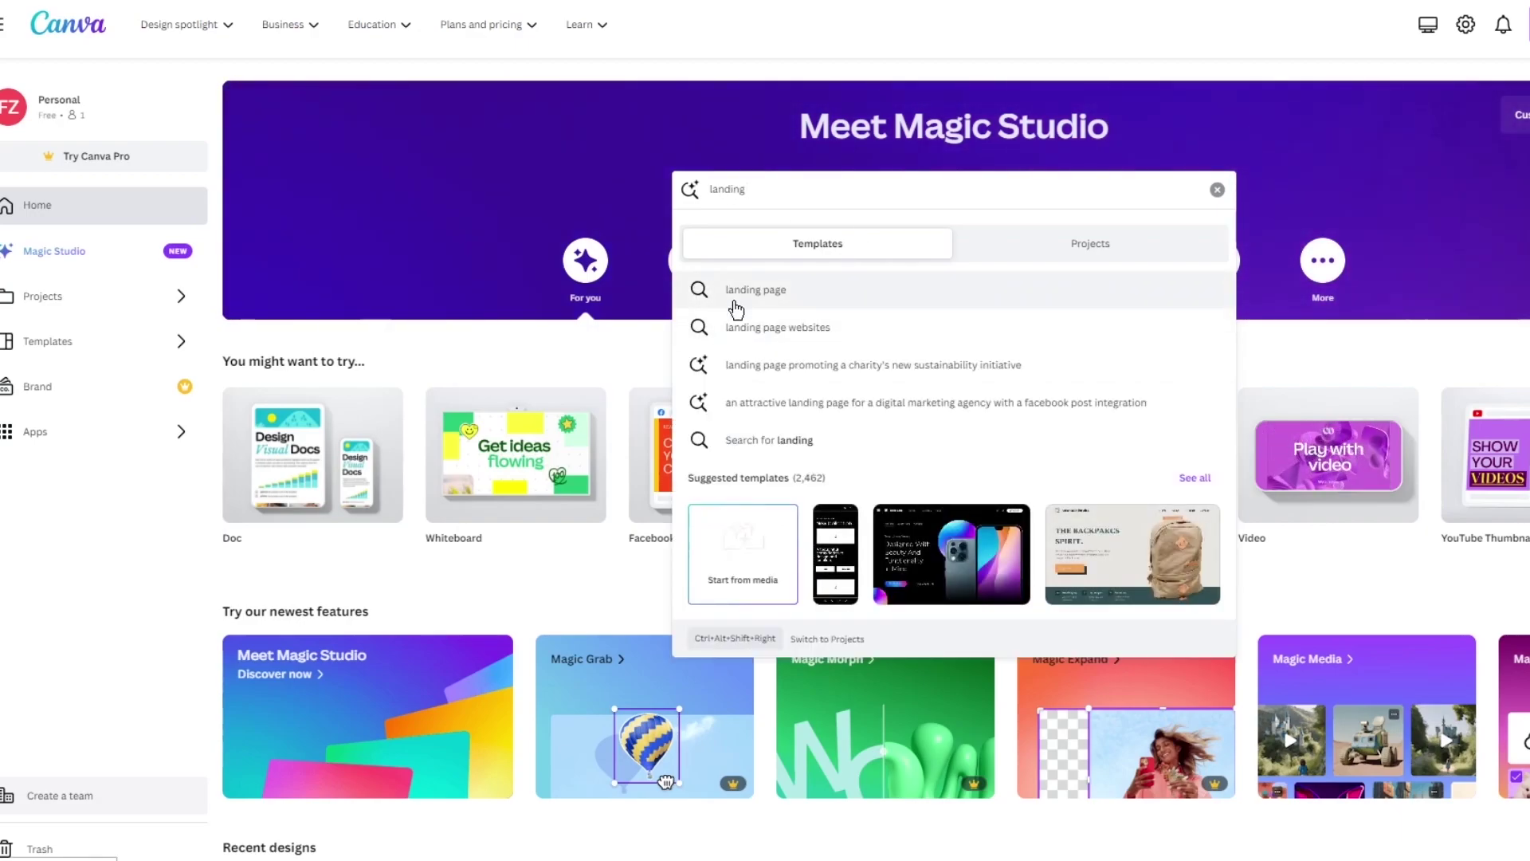
pyautogui.click(734, 303)
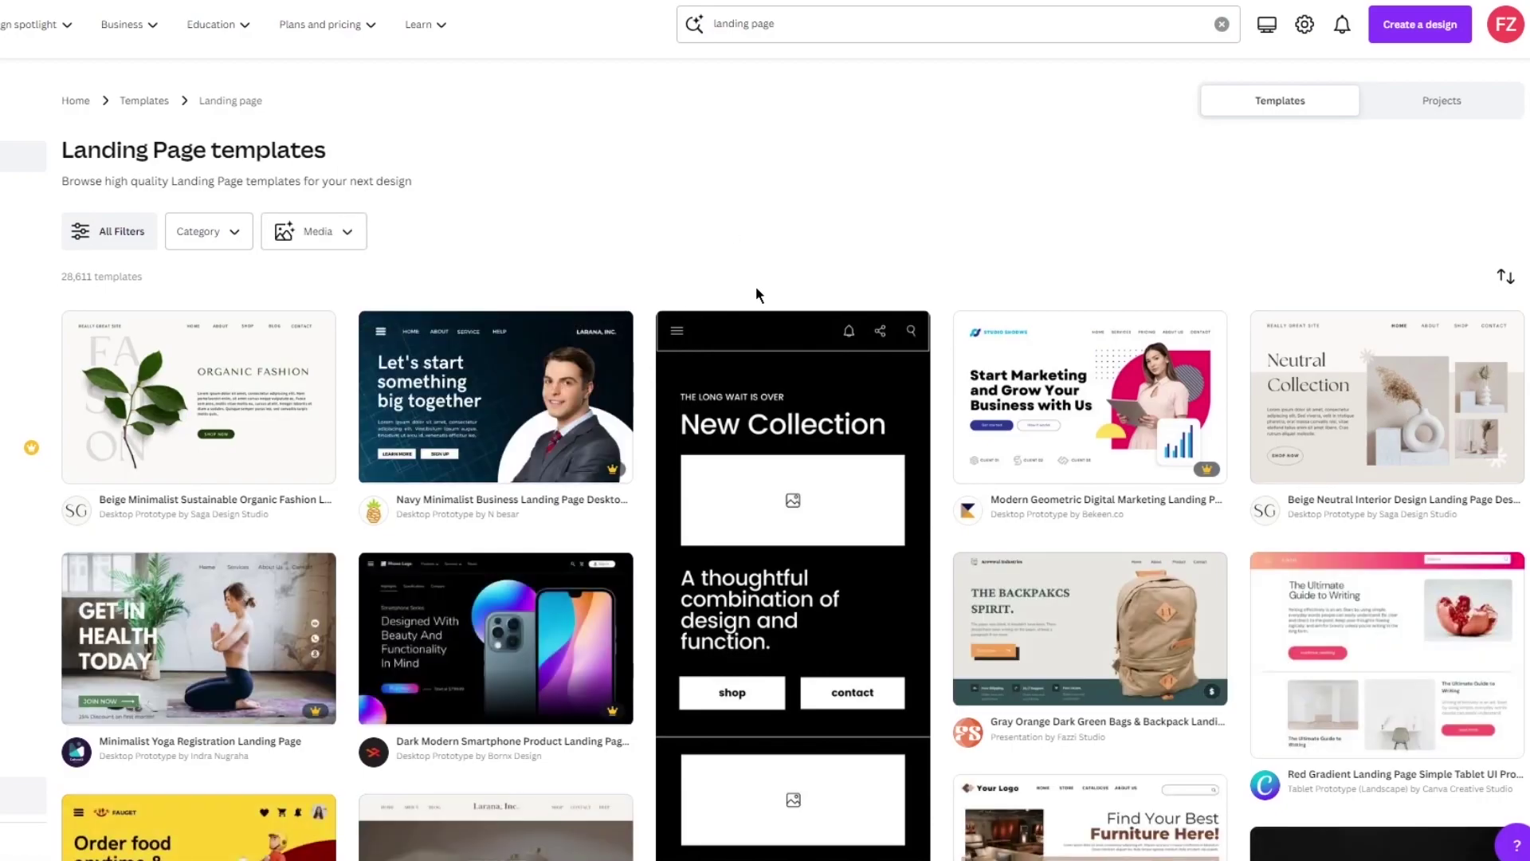
# Step: Preview the Beige Minimalist Sustainable Organic Fashion landing page template
pyautogui.scroll(-3, 789, 239)
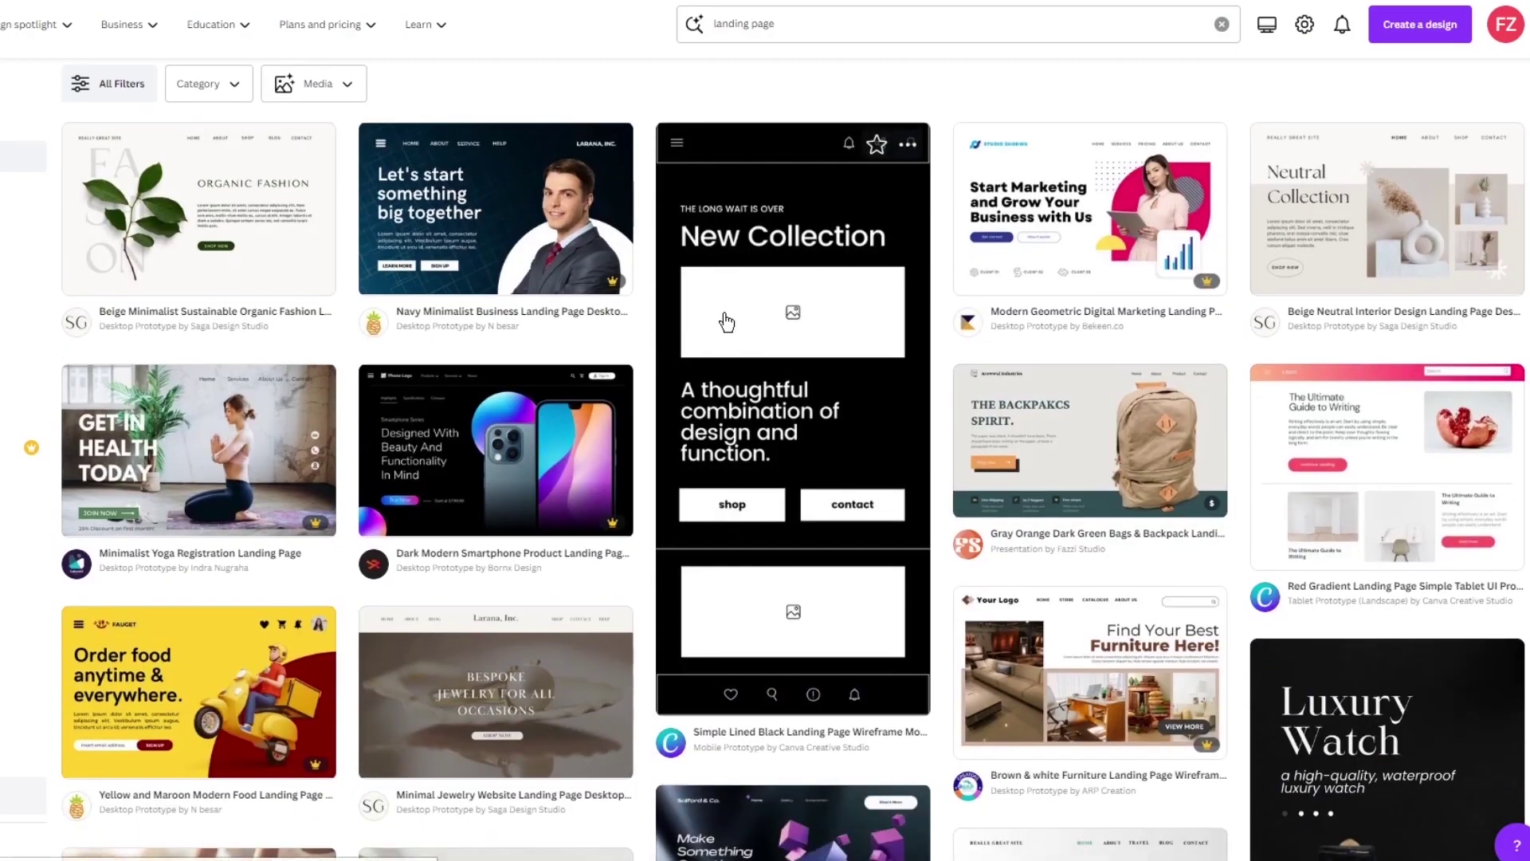
pyautogui.scroll(-3, 725, 325)
pyautogui.scroll(-7, 938, 266)
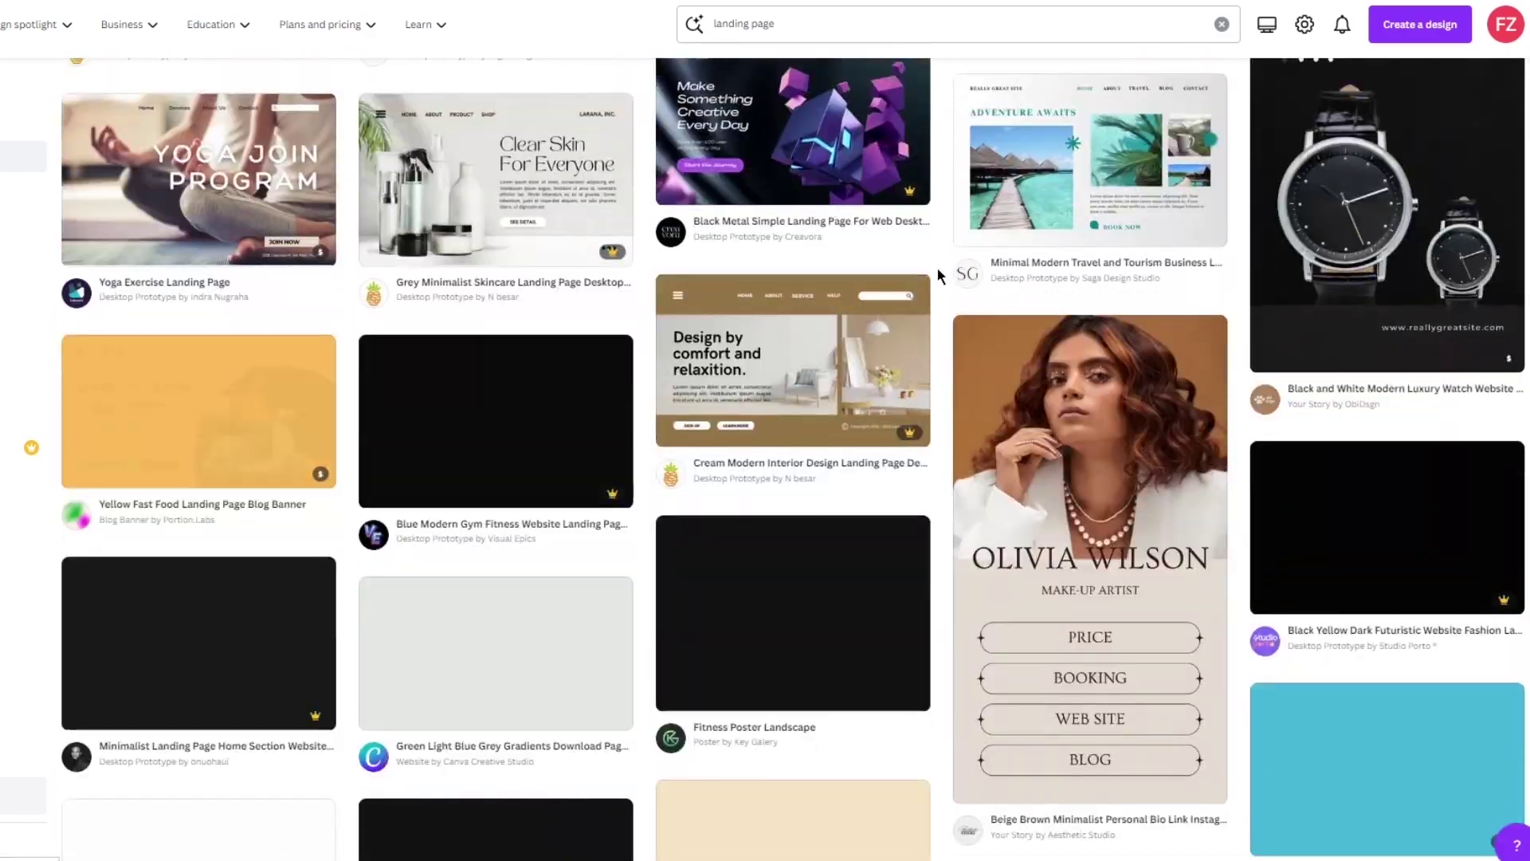
pyautogui.scroll(-6, 574, 343)
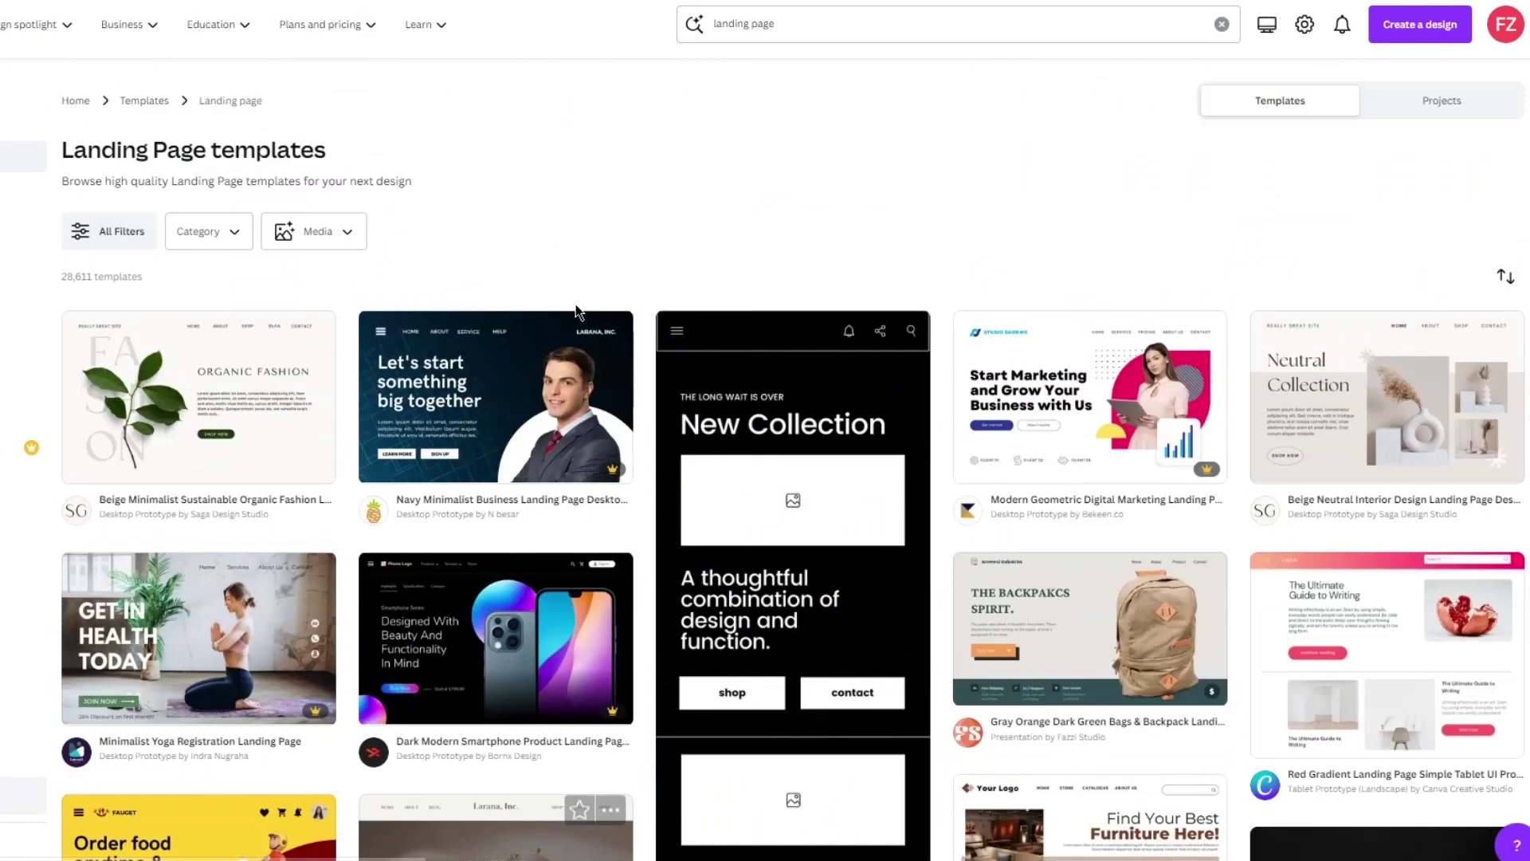
pyautogui.click(164, 409)
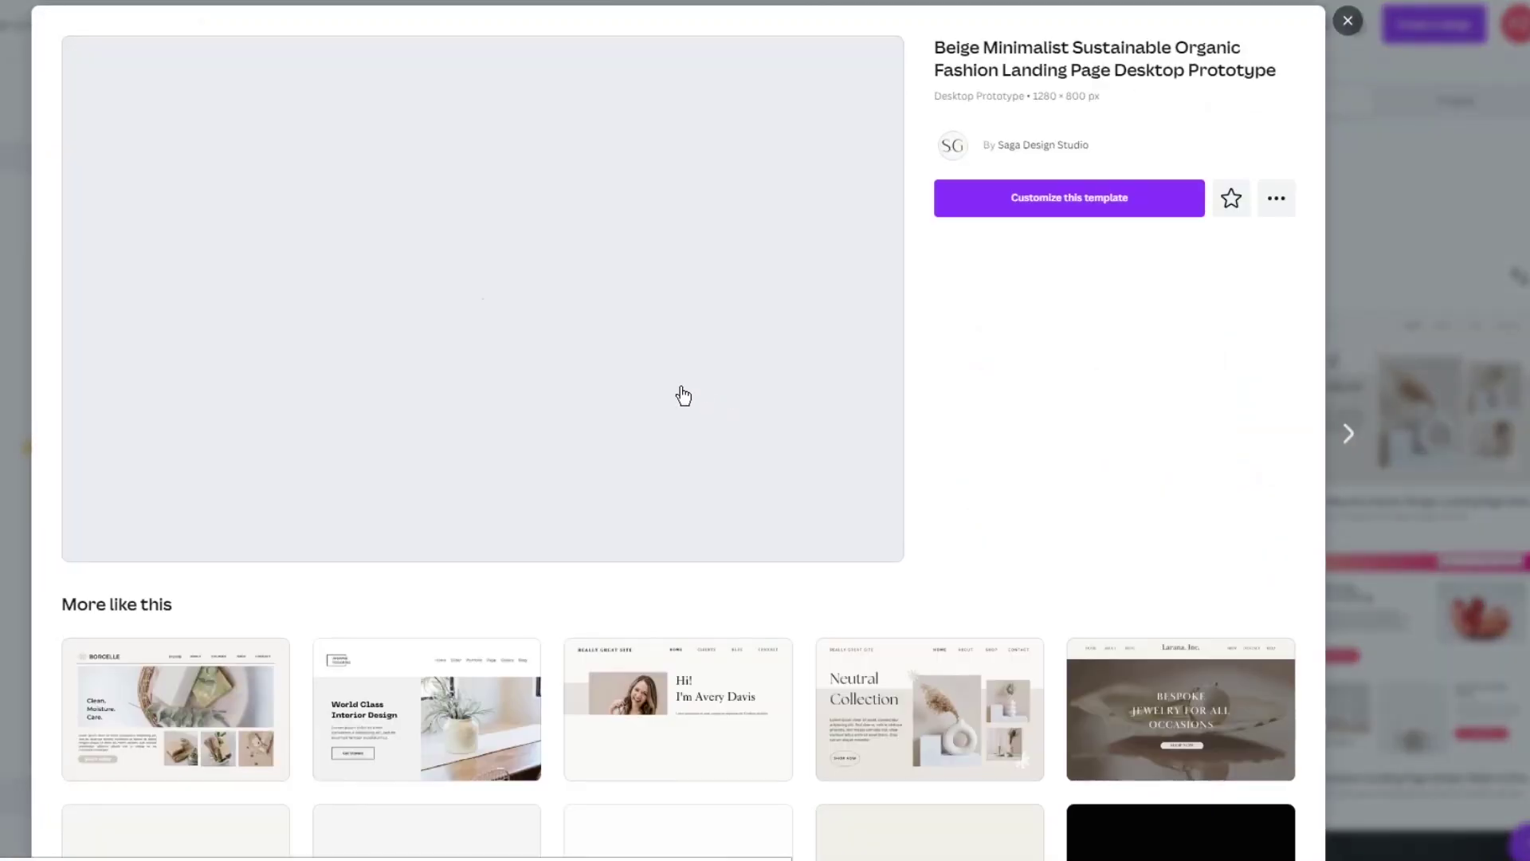
# Step: Customize the template and delete its leaf image and FASHION lettering
pyautogui.click(1028, 205)
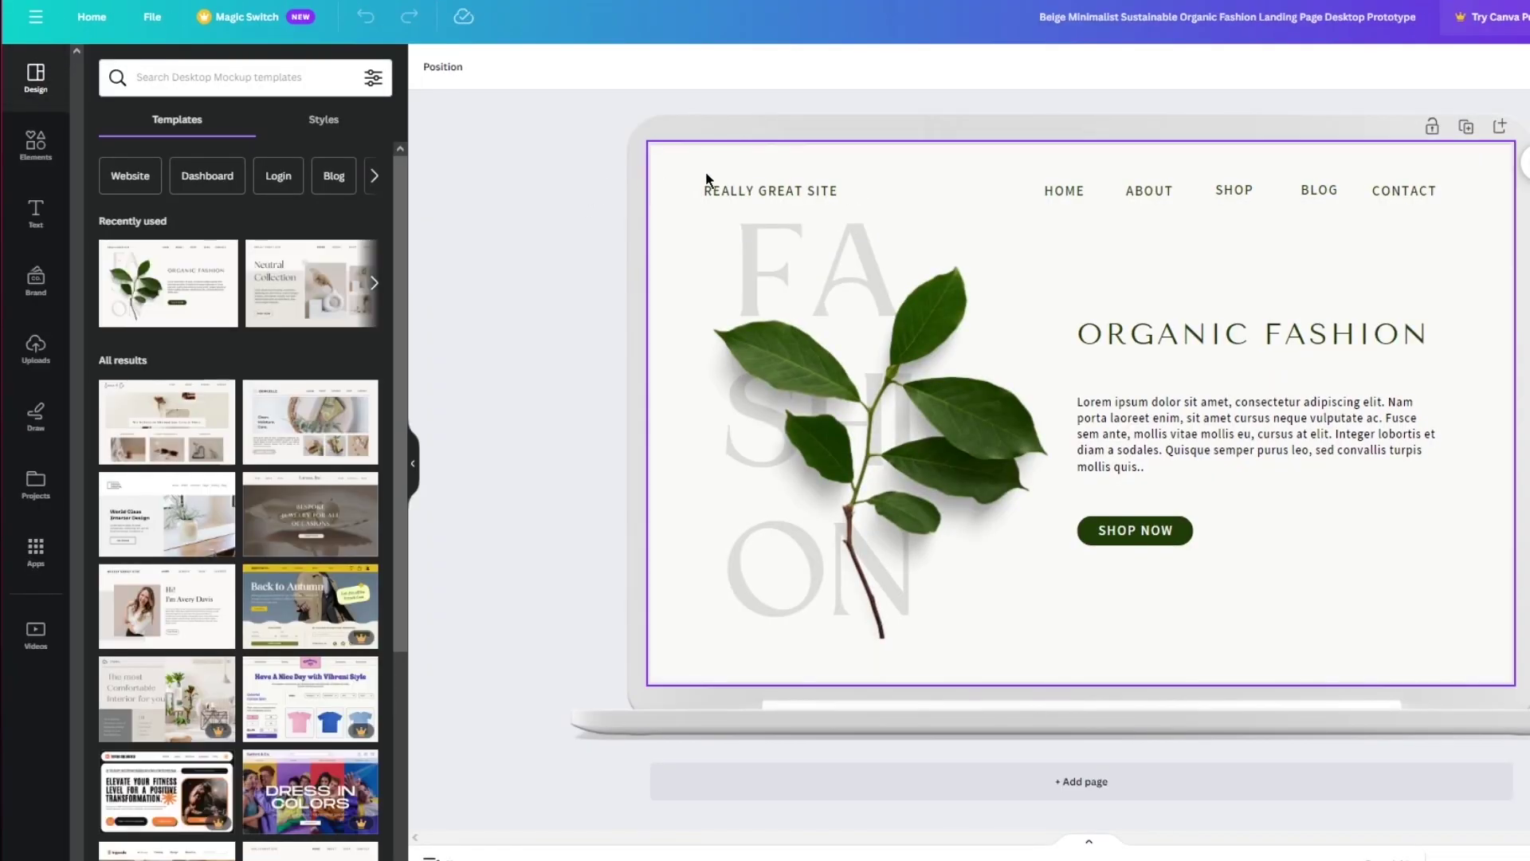
pyautogui.click(945, 349)
pyautogui.press('Delete')
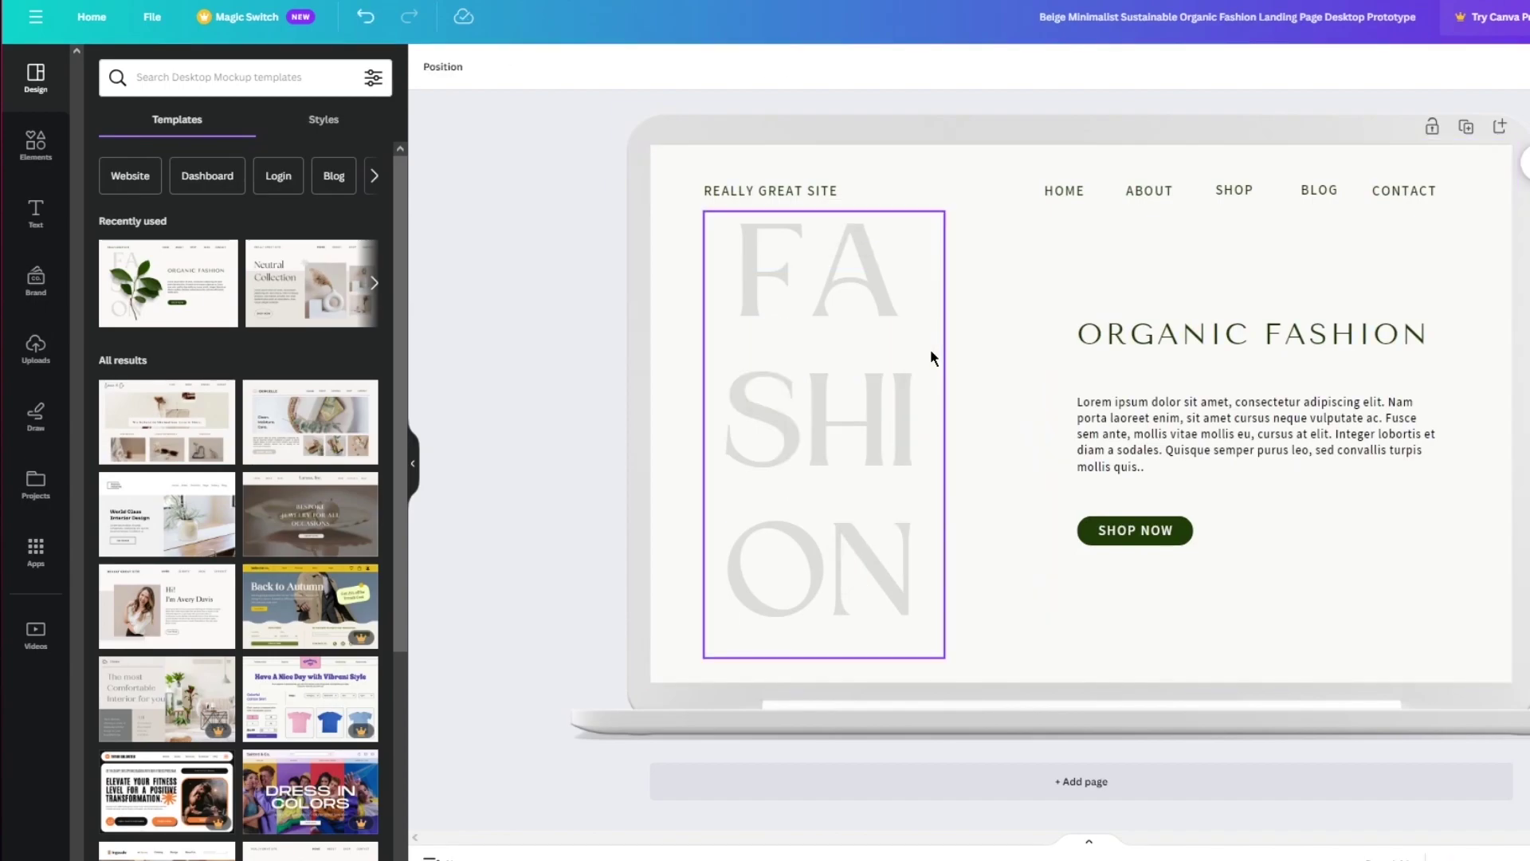
pyautogui.click(930, 349)
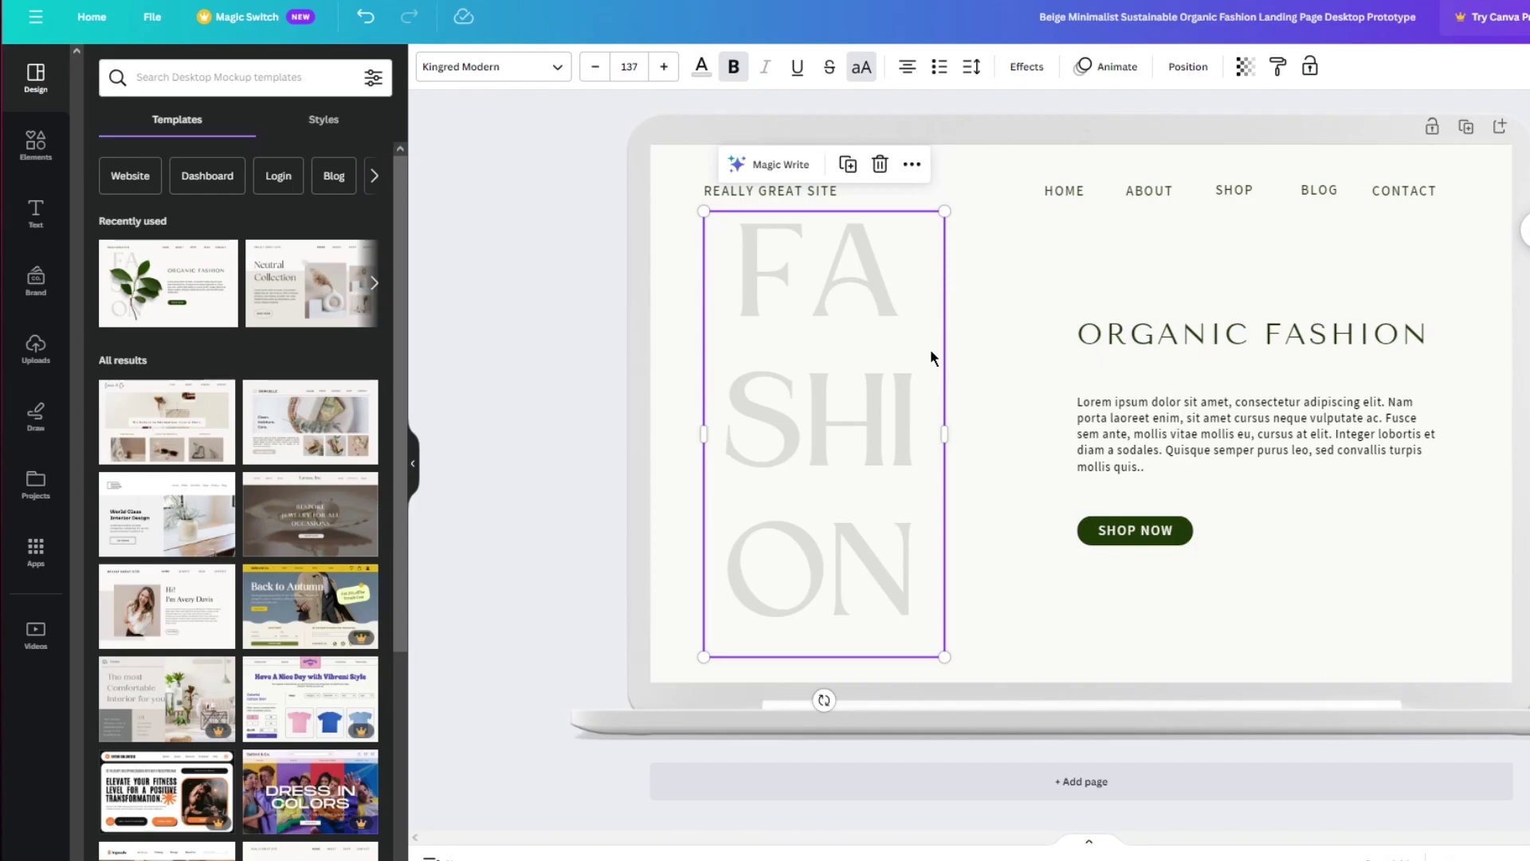
pyautogui.press('Delete')
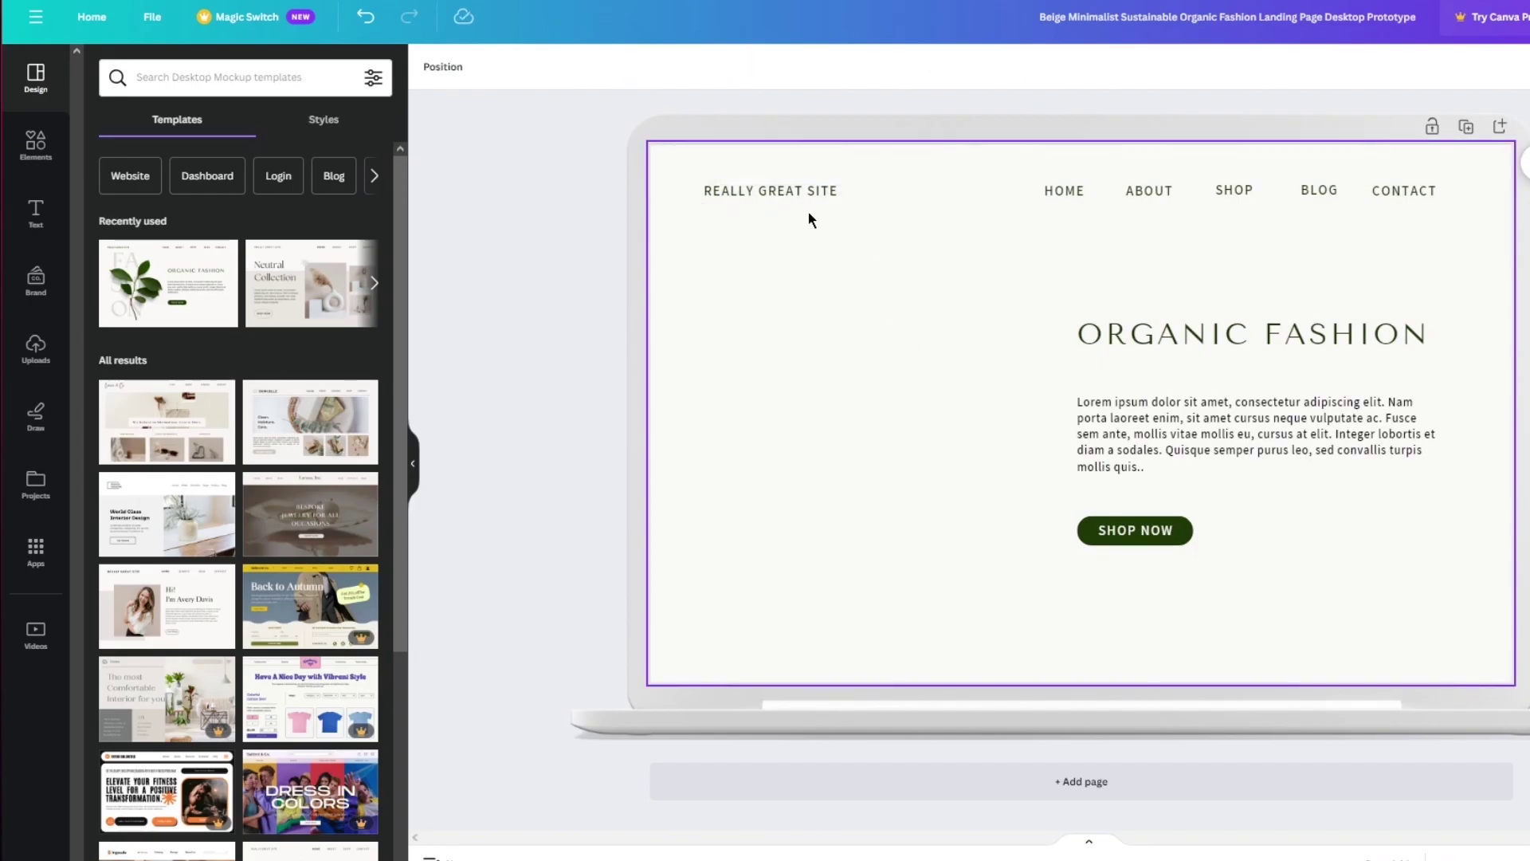
# Step: Change the REALLY GREAT SITE heading to NIKE
pyautogui.doubleClick(727, 190)
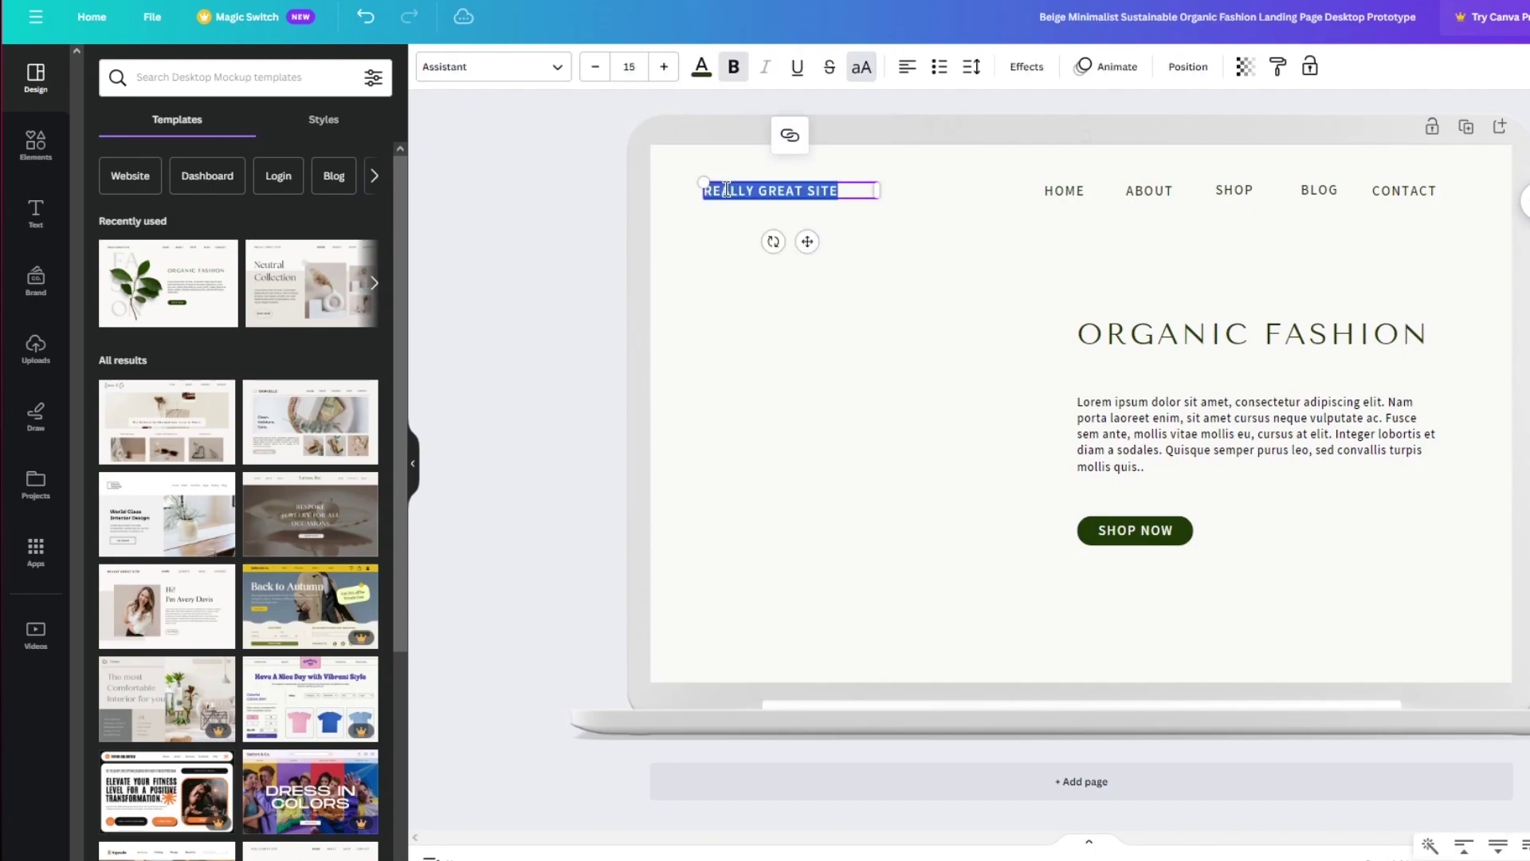
pyautogui.write('NIKE')
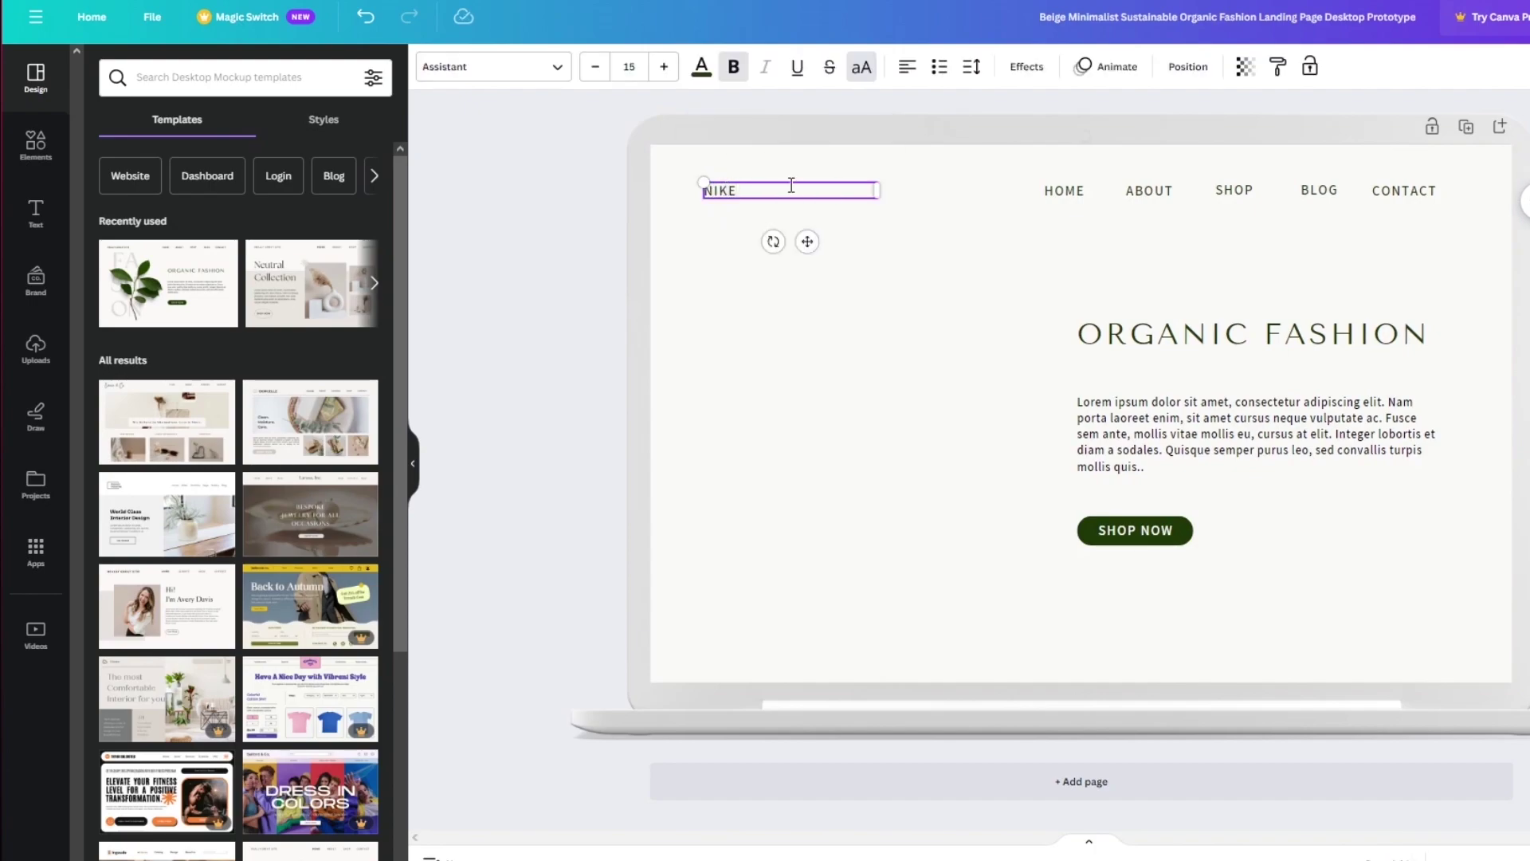
pyautogui.click(641, 247)
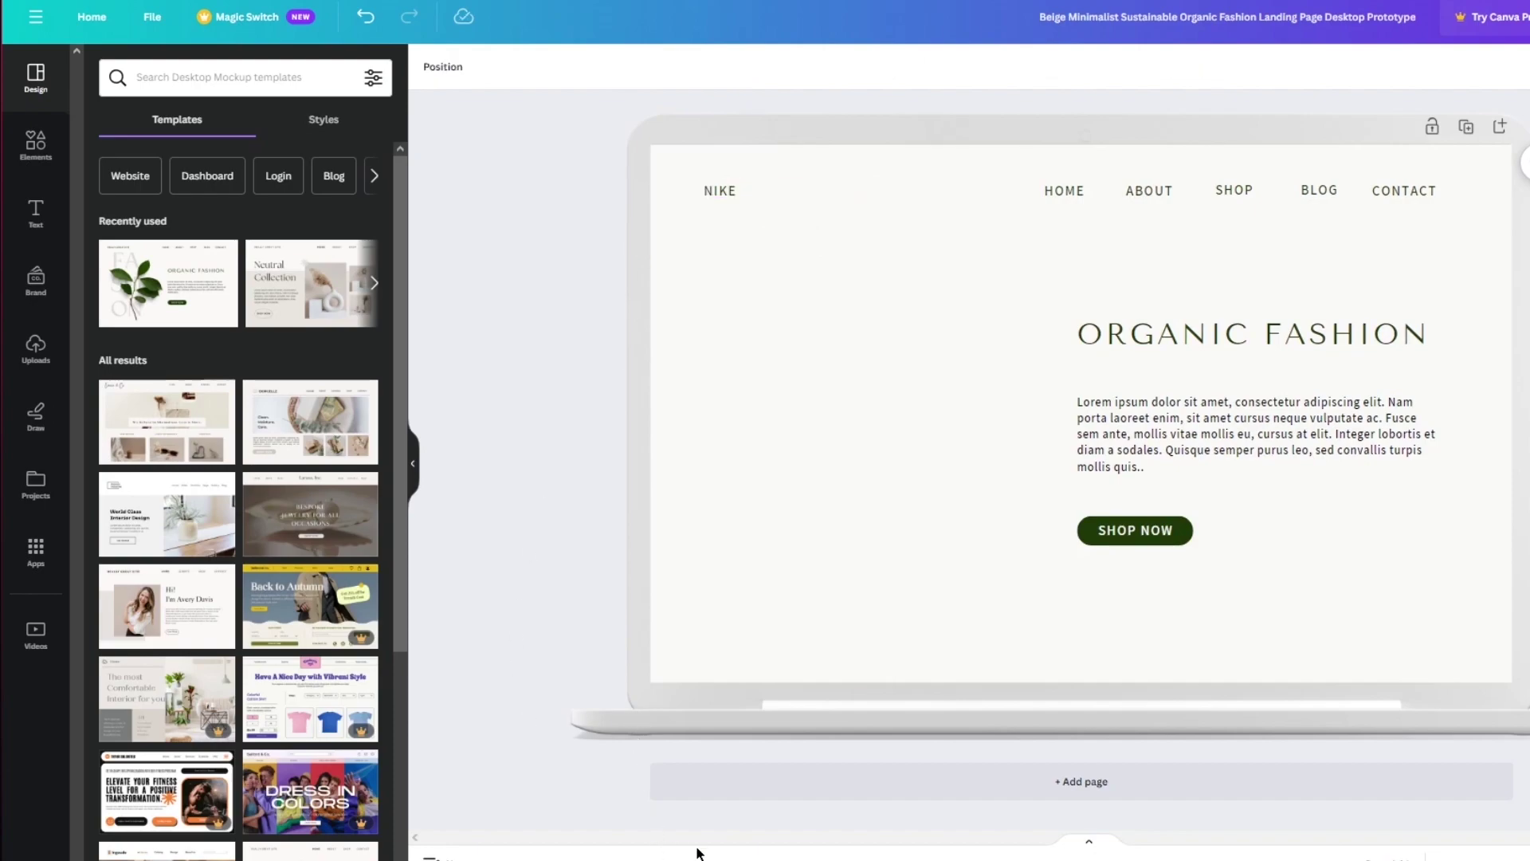
# Step: Switch to the mockup archive in File Explorer and browse the Downloads folder
pyautogui.moveTo(726, 860)
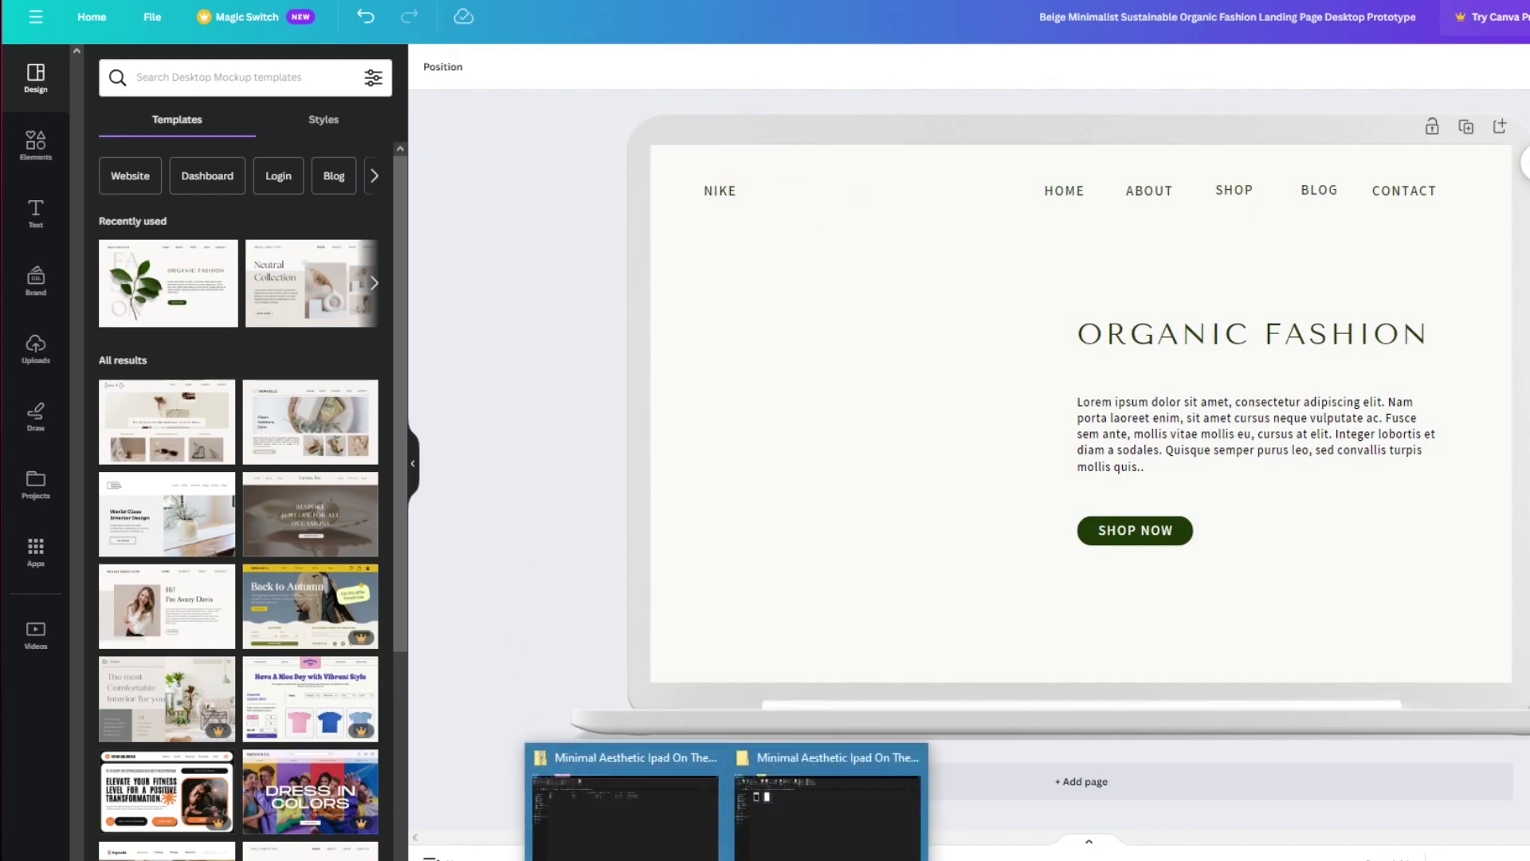
pyautogui.click(755, 819)
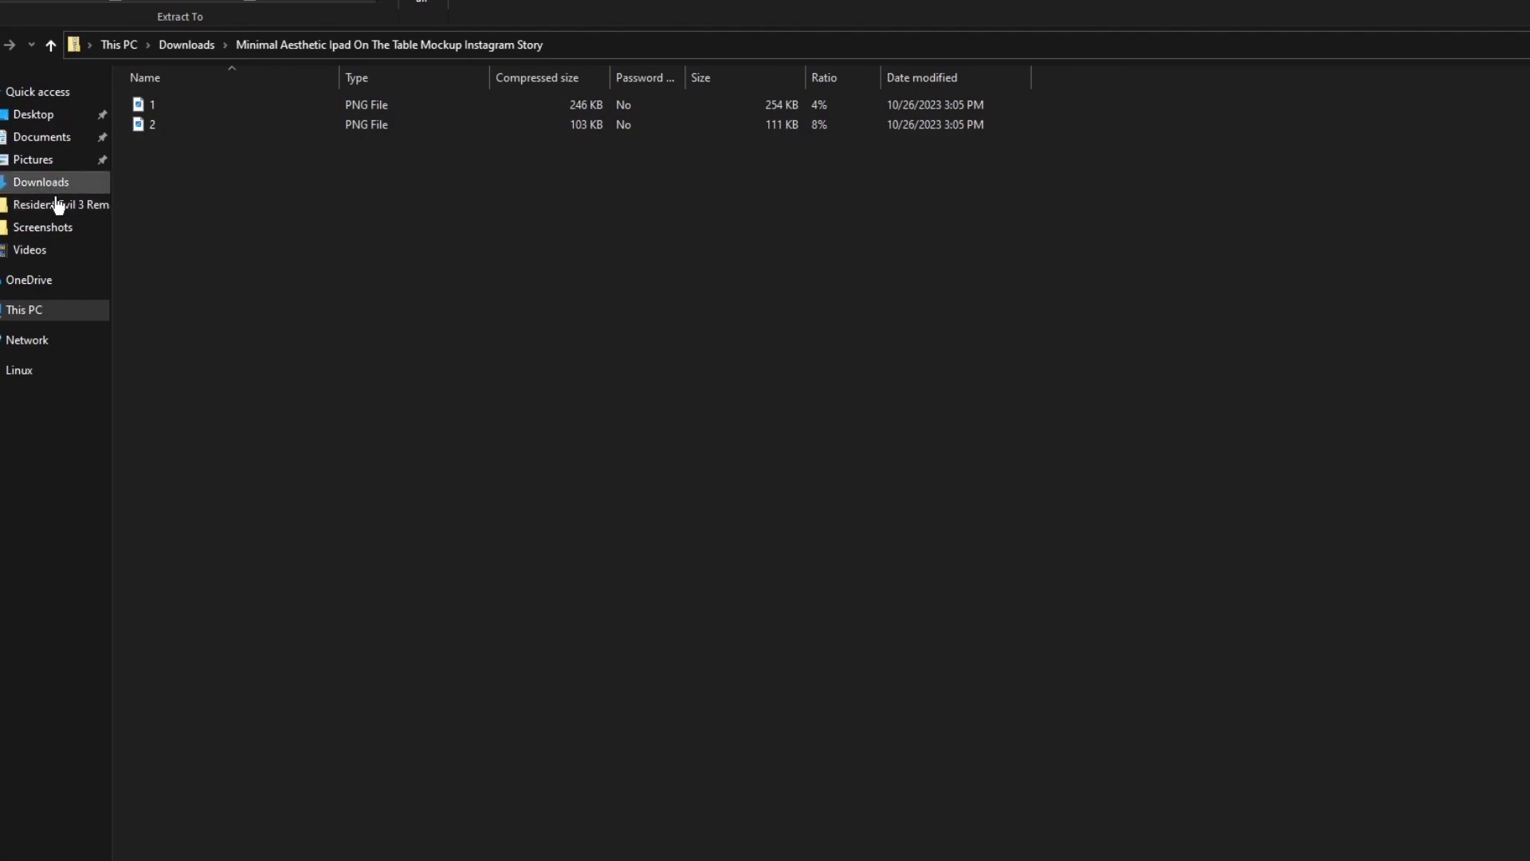
pyautogui.click(46, 185)
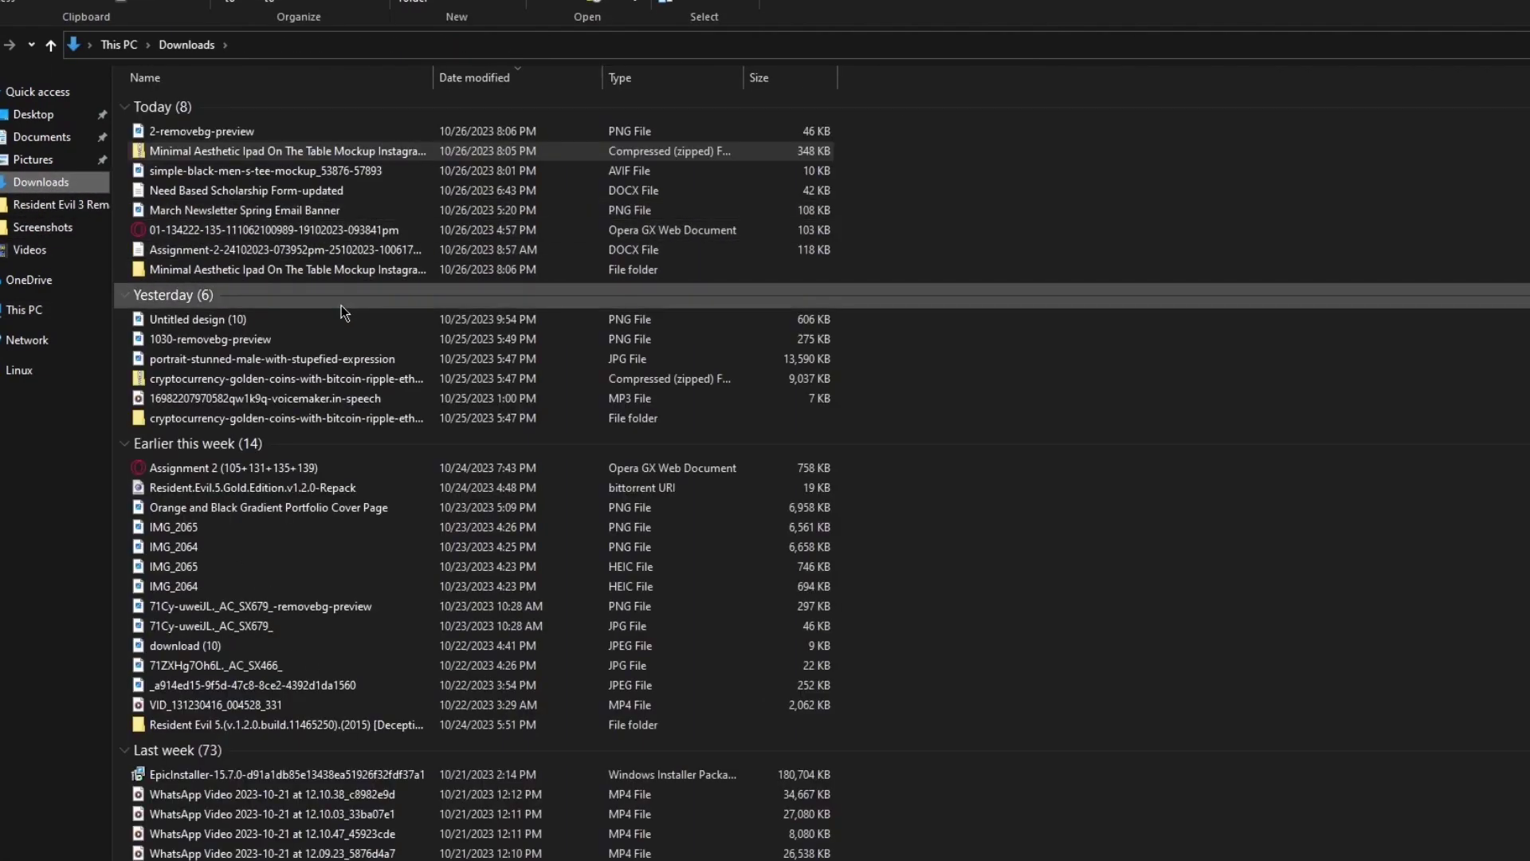
pyautogui.scroll(-3, 341, 304)
pyautogui.scroll(-20, 328, 316)
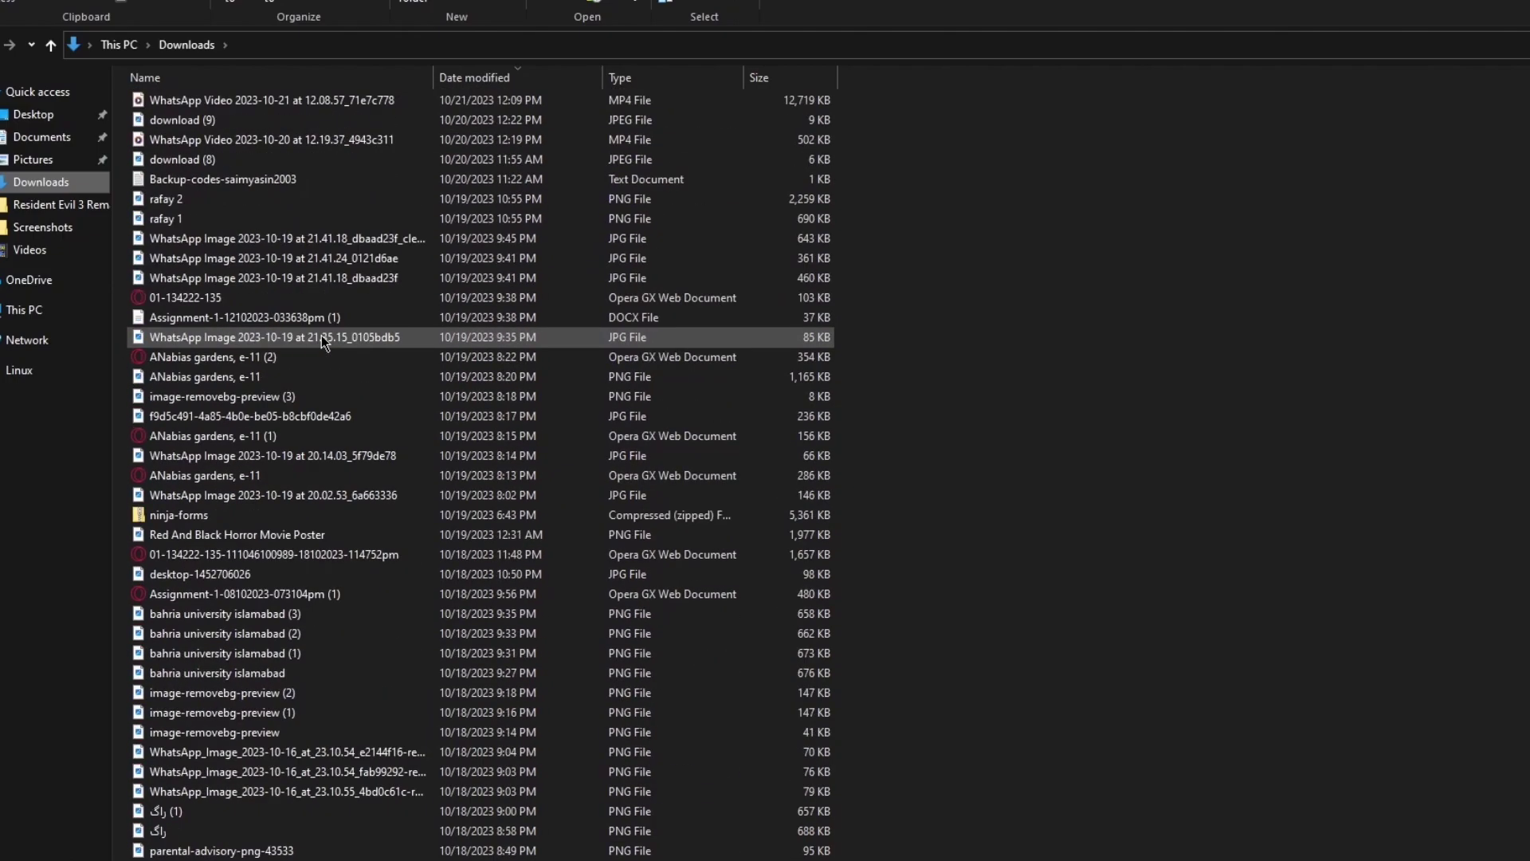
pyautogui.scroll(-4, 322, 335)
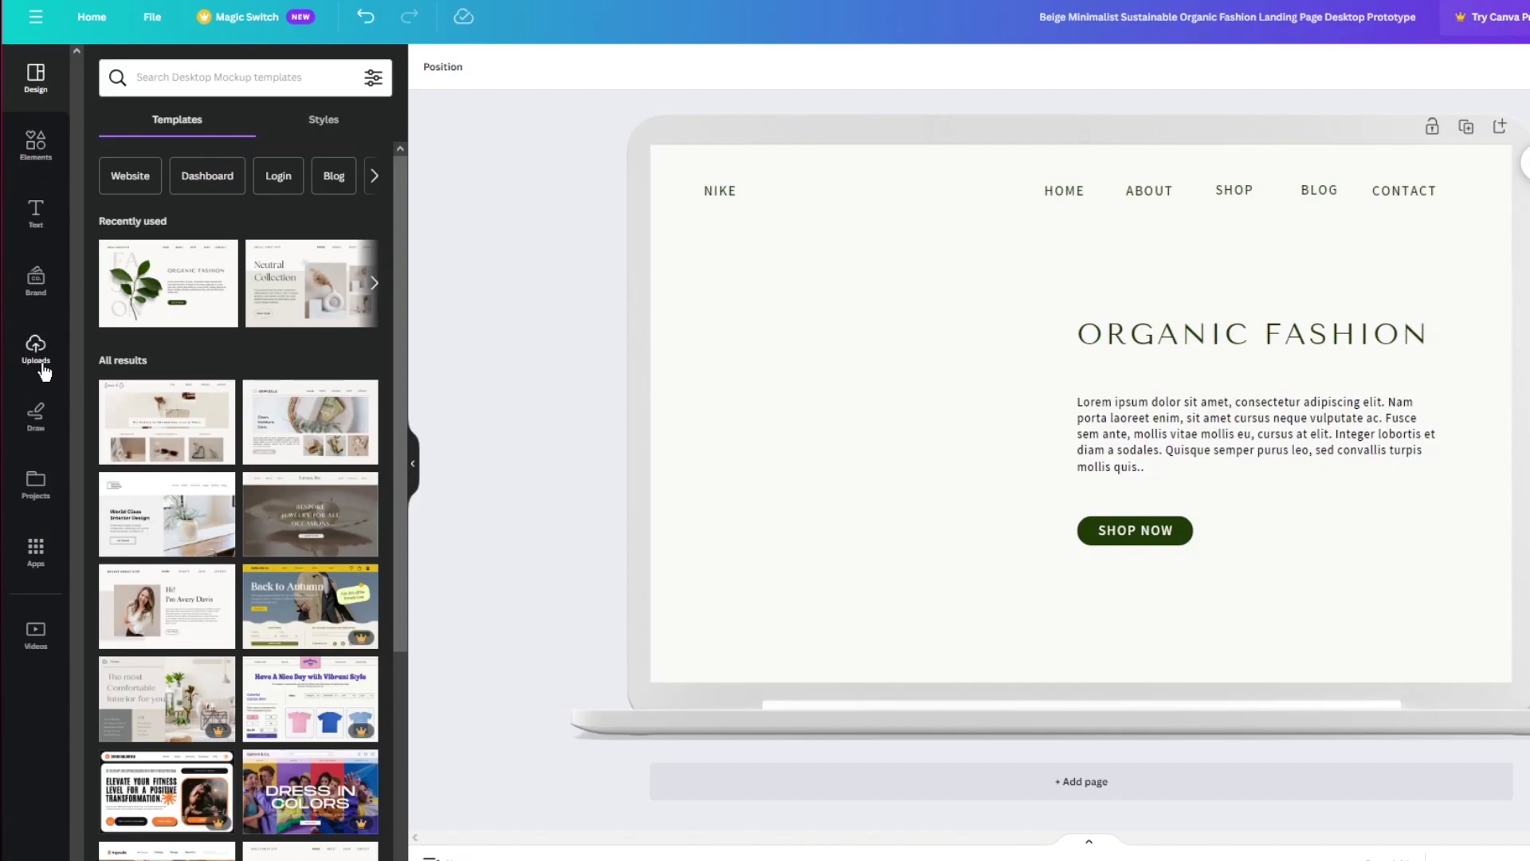
# Step: Upload the 'images (2)' Nike swoosh logo and add it to the page
pyautogui.click(43, 366)
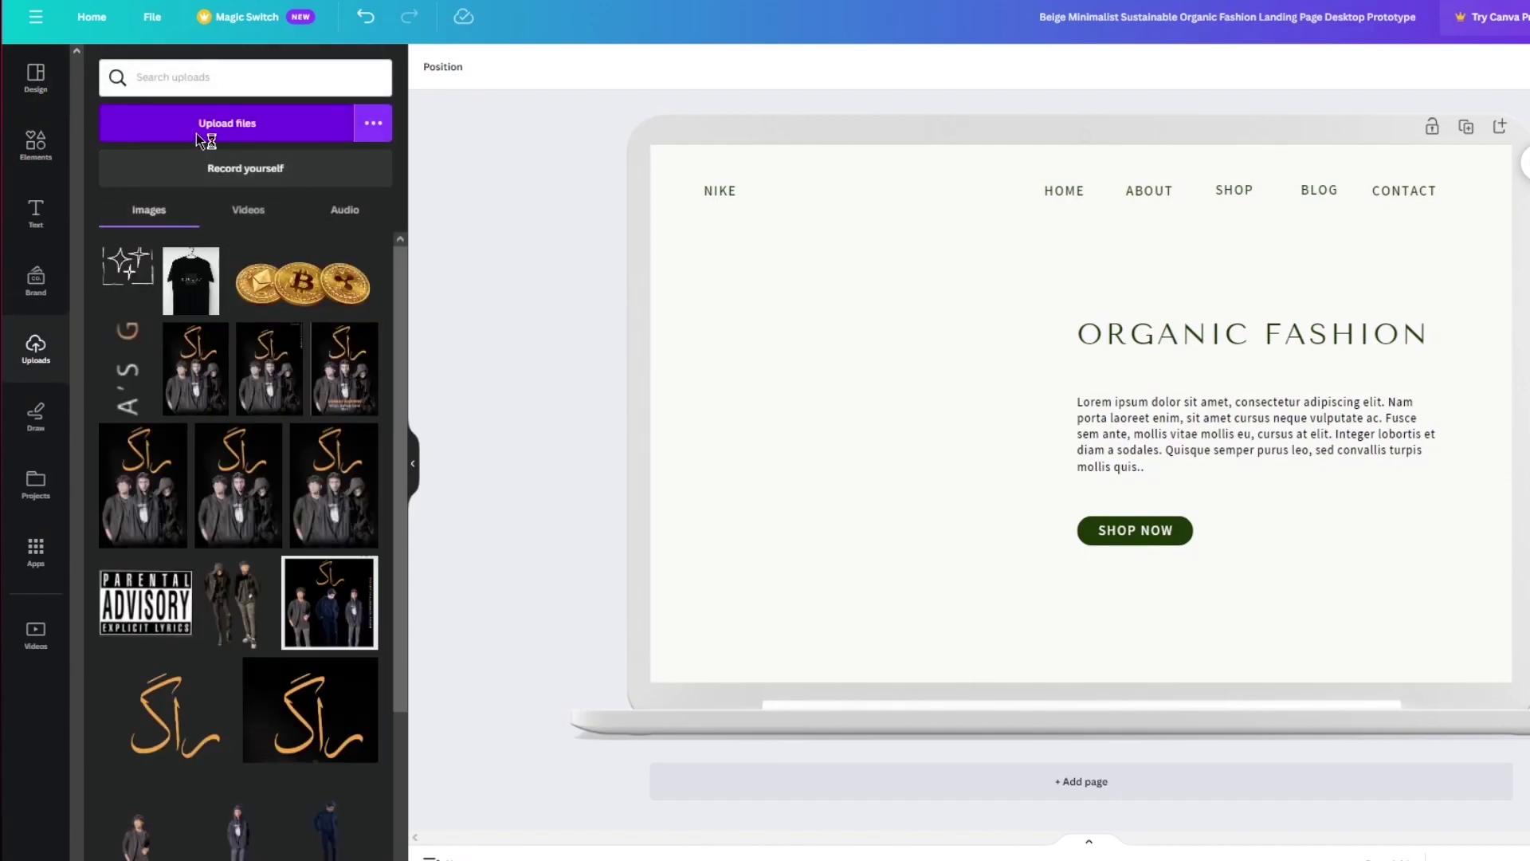
pyautogui.click(228, 135)
pyautogui.scroll(-5, 406, 146)
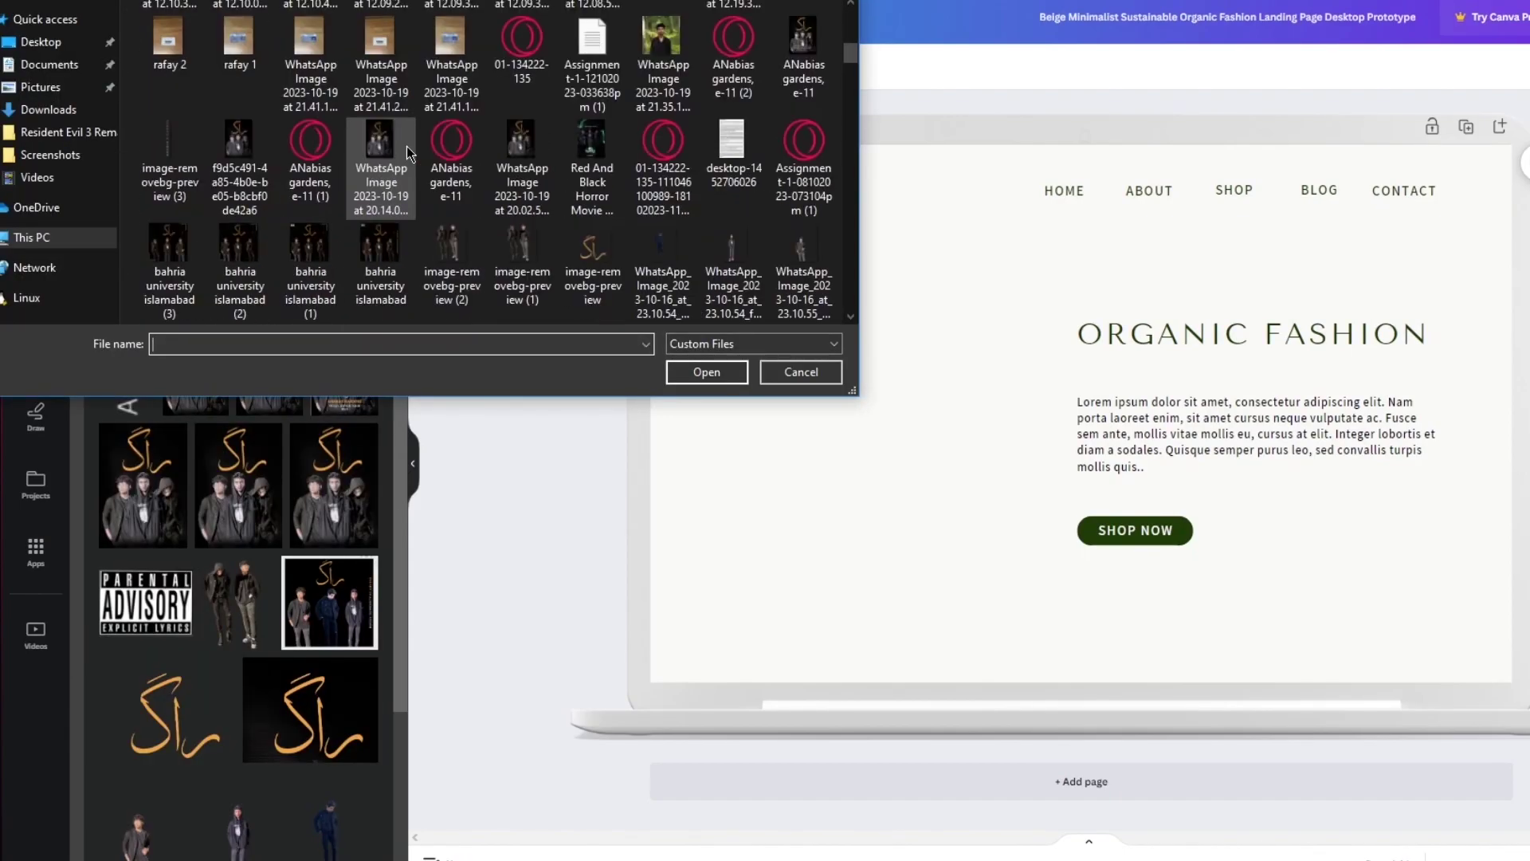
pyautogui.scroll(-5, 449, 152)
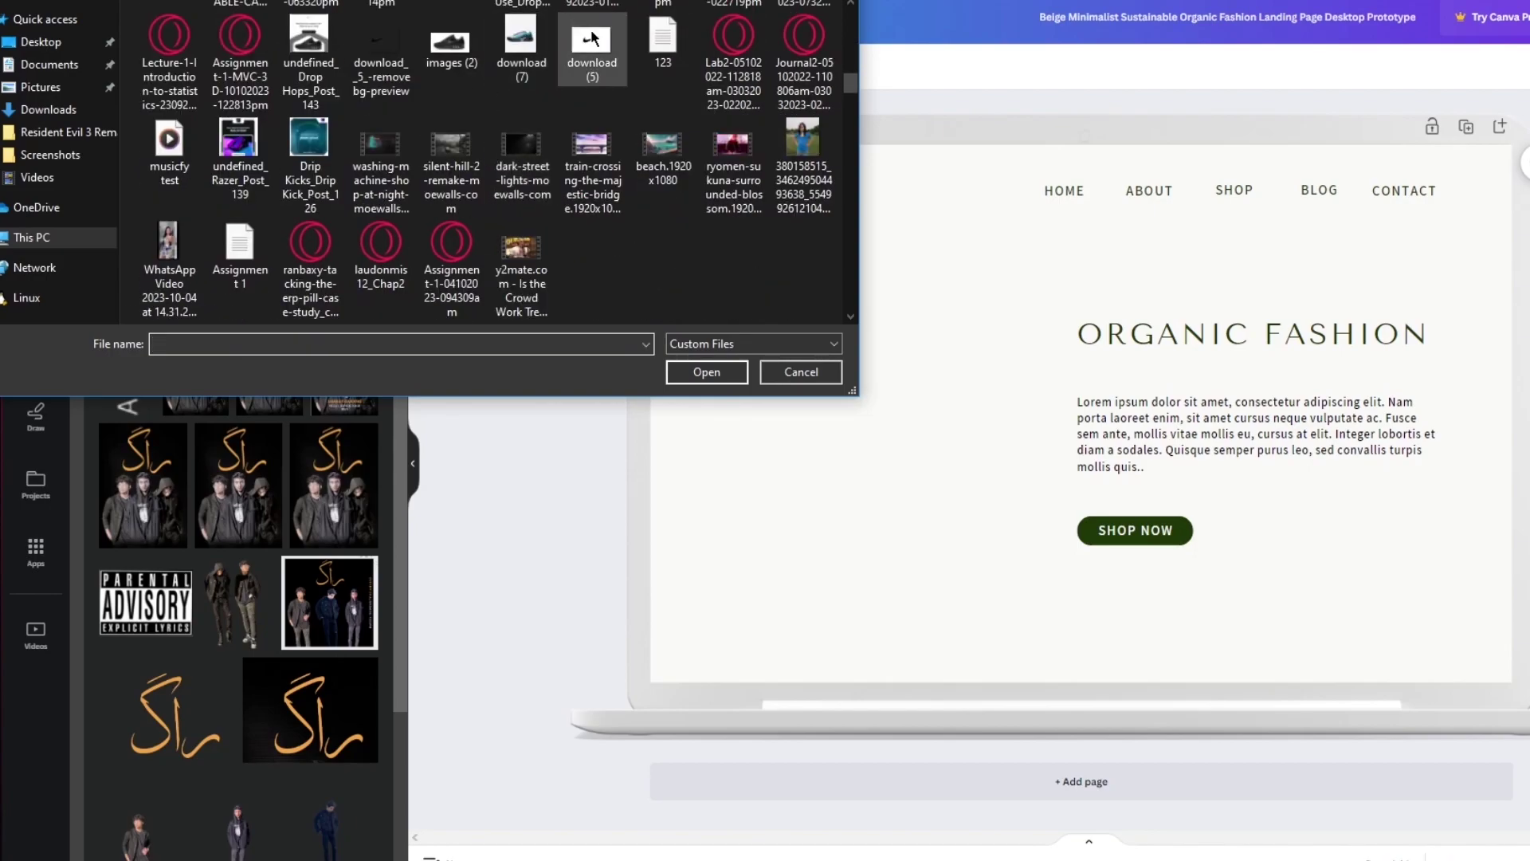
pyautogui.doubleClick(433, 44)
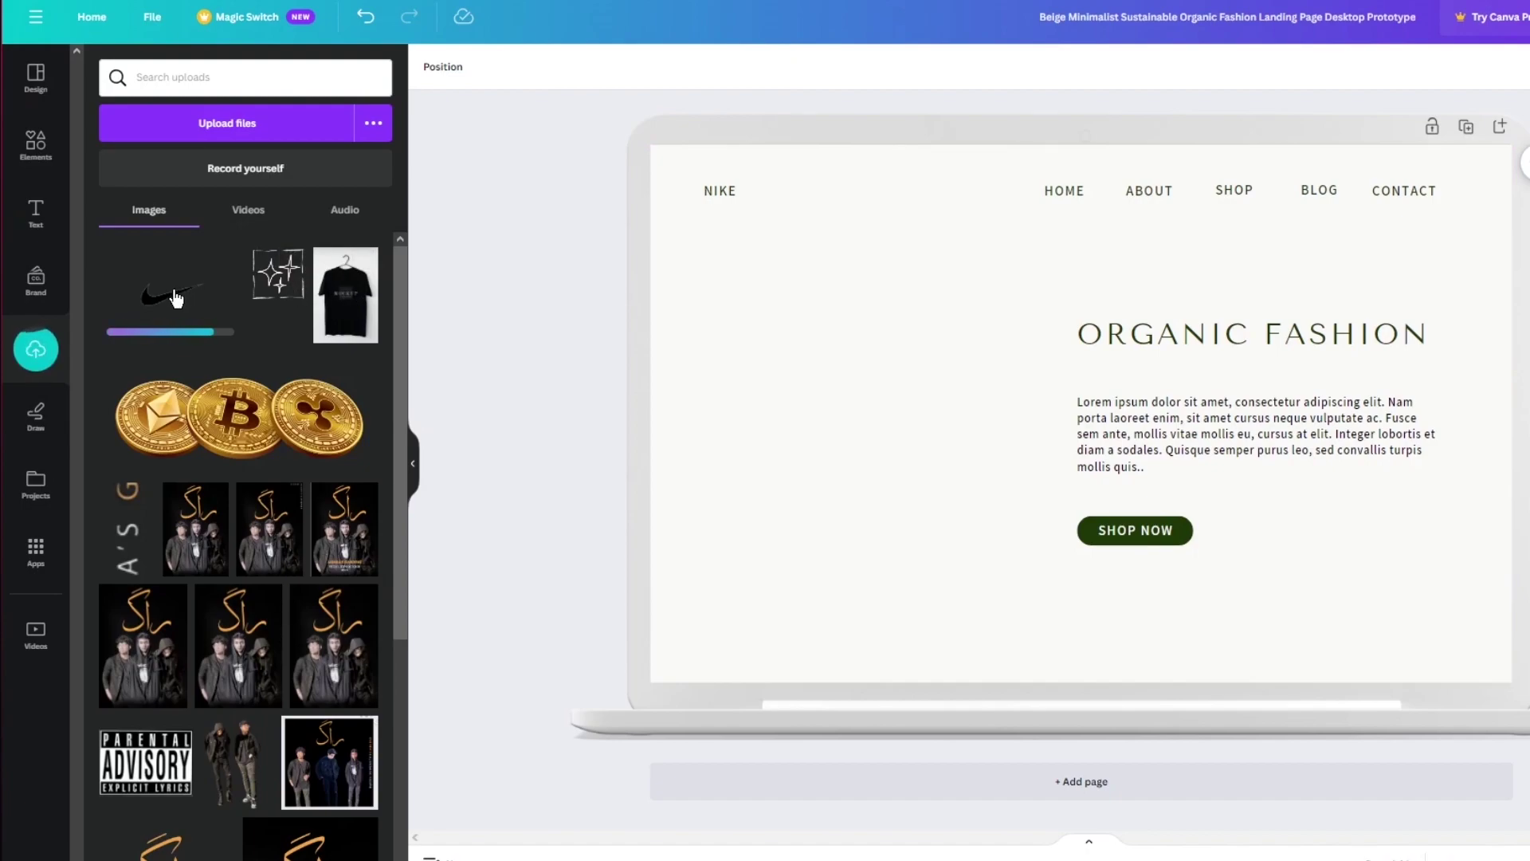
pyautogui.click(176, 299)
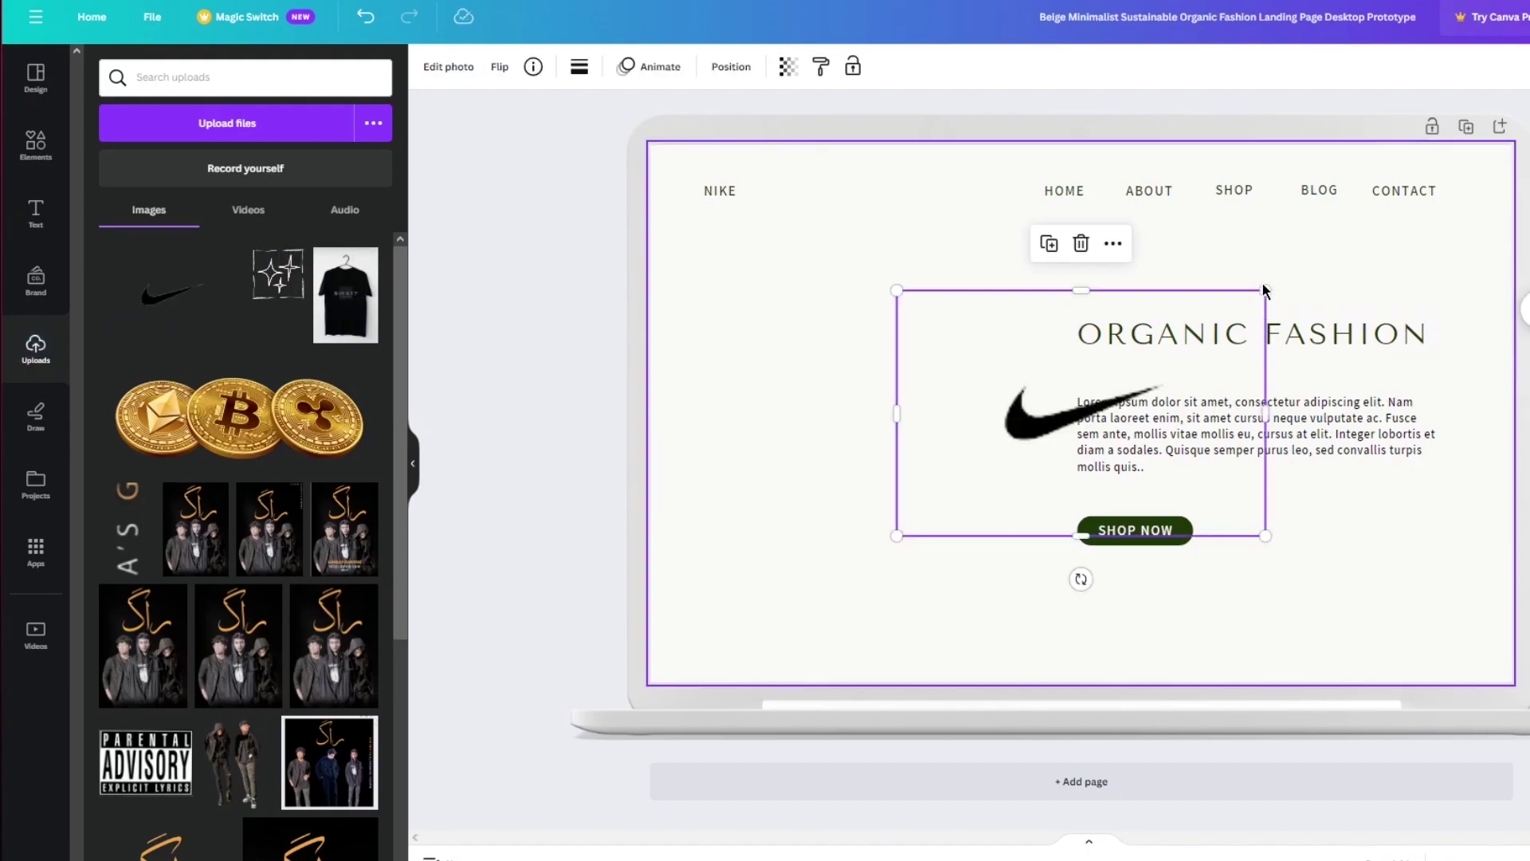
# Step: Shrink the swoosh and place it beside the NIKE header text
pyautogui.moveTo(1264, 292); pyautogui.dragTo(968, 385)
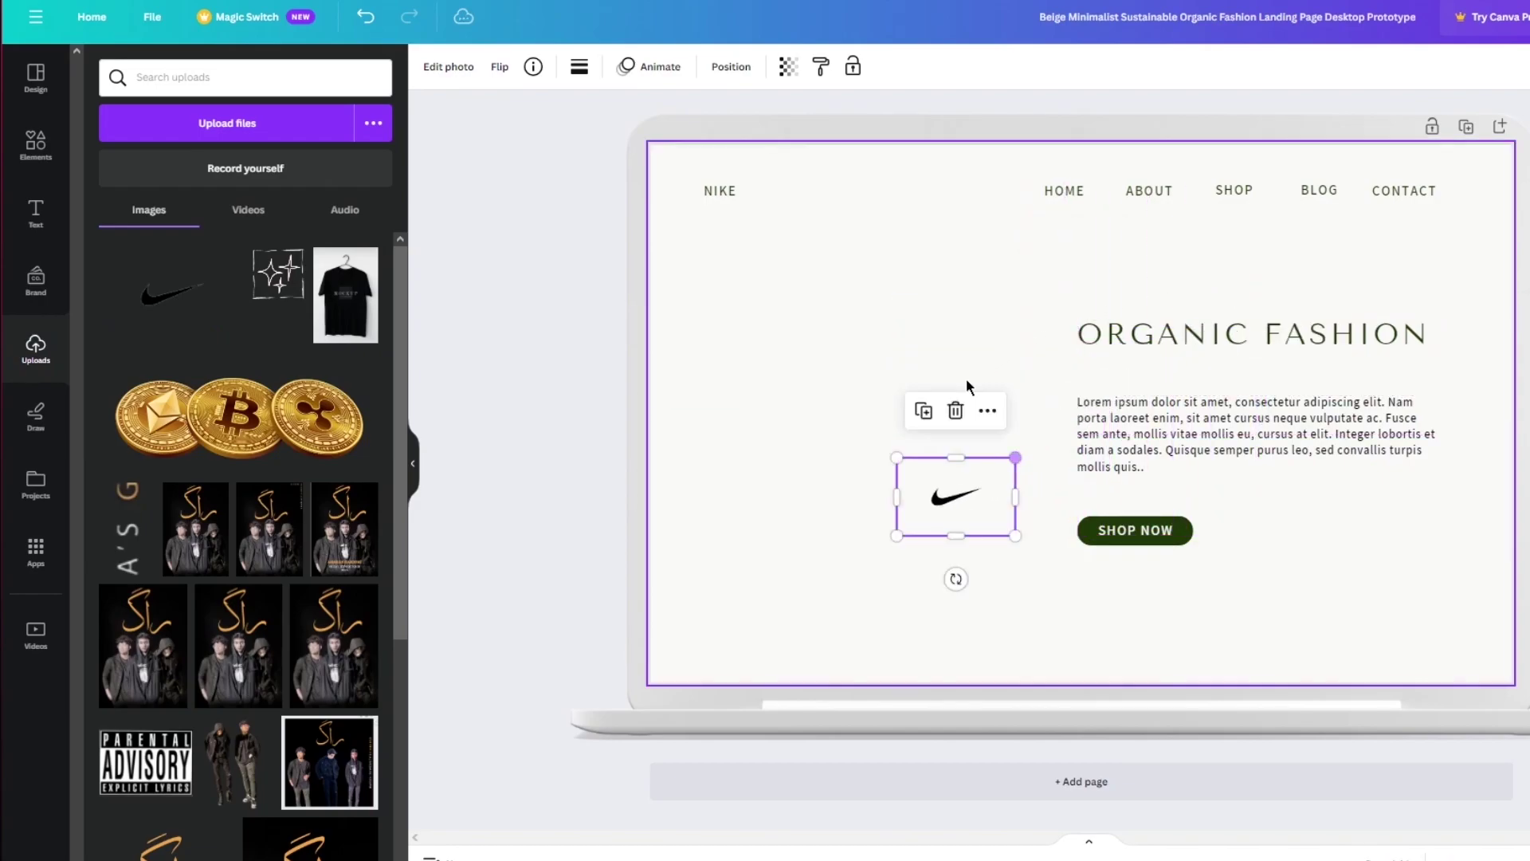
pyautogui.moveTo(954, 512); pyautogui.dragTo(768, 190)
pyautogui.click(548, 252)
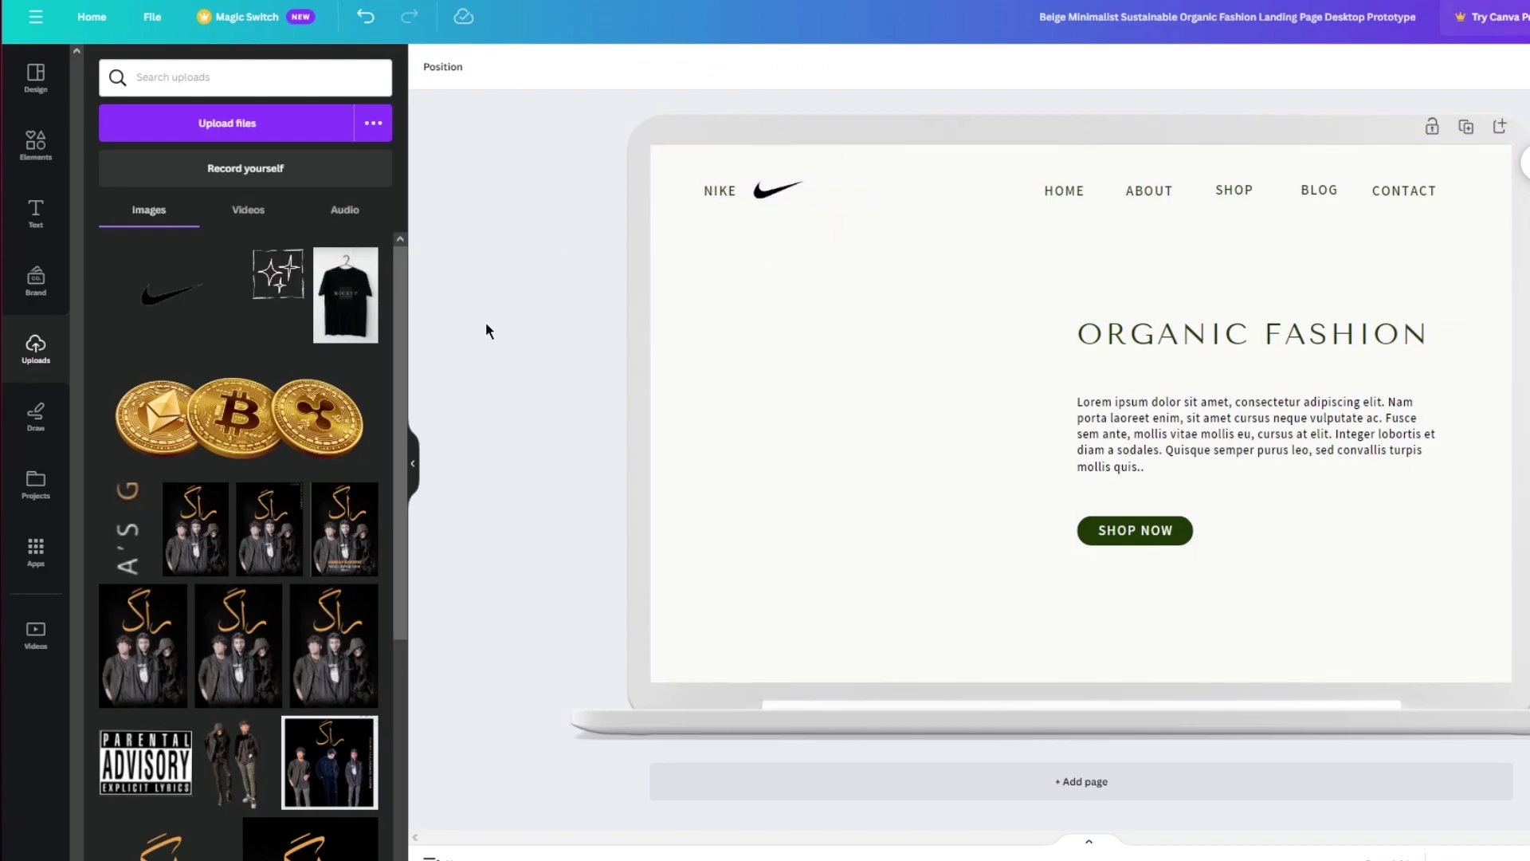
# Step: Retitle the ORGANIC FASHION heading to NIKE AIR BLAST
pyautogui.doubleClick(1323, 318)
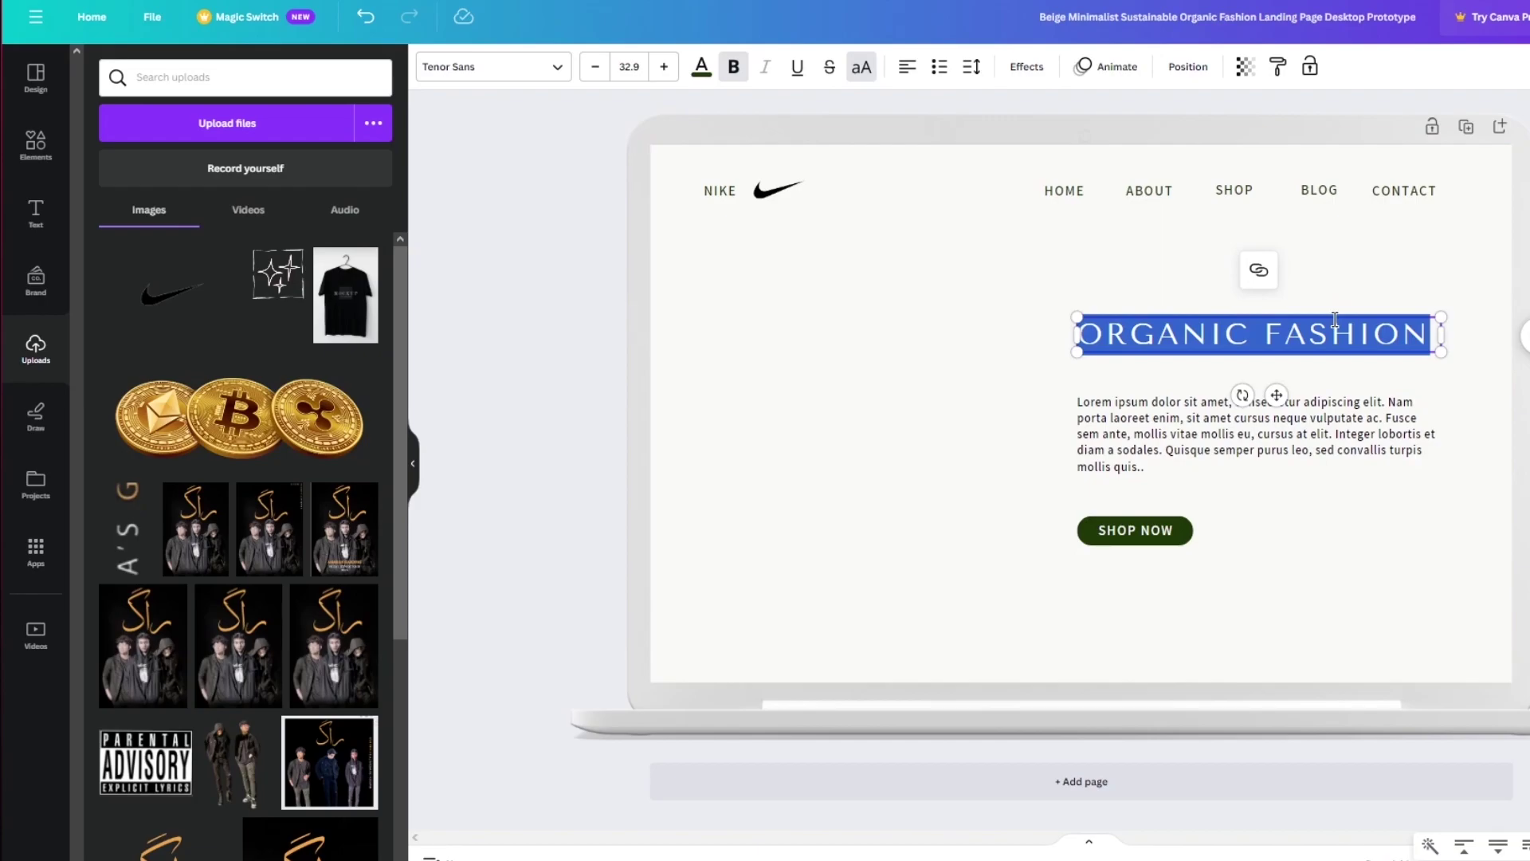
pyautogui.write('NIKE AIR BLAST')
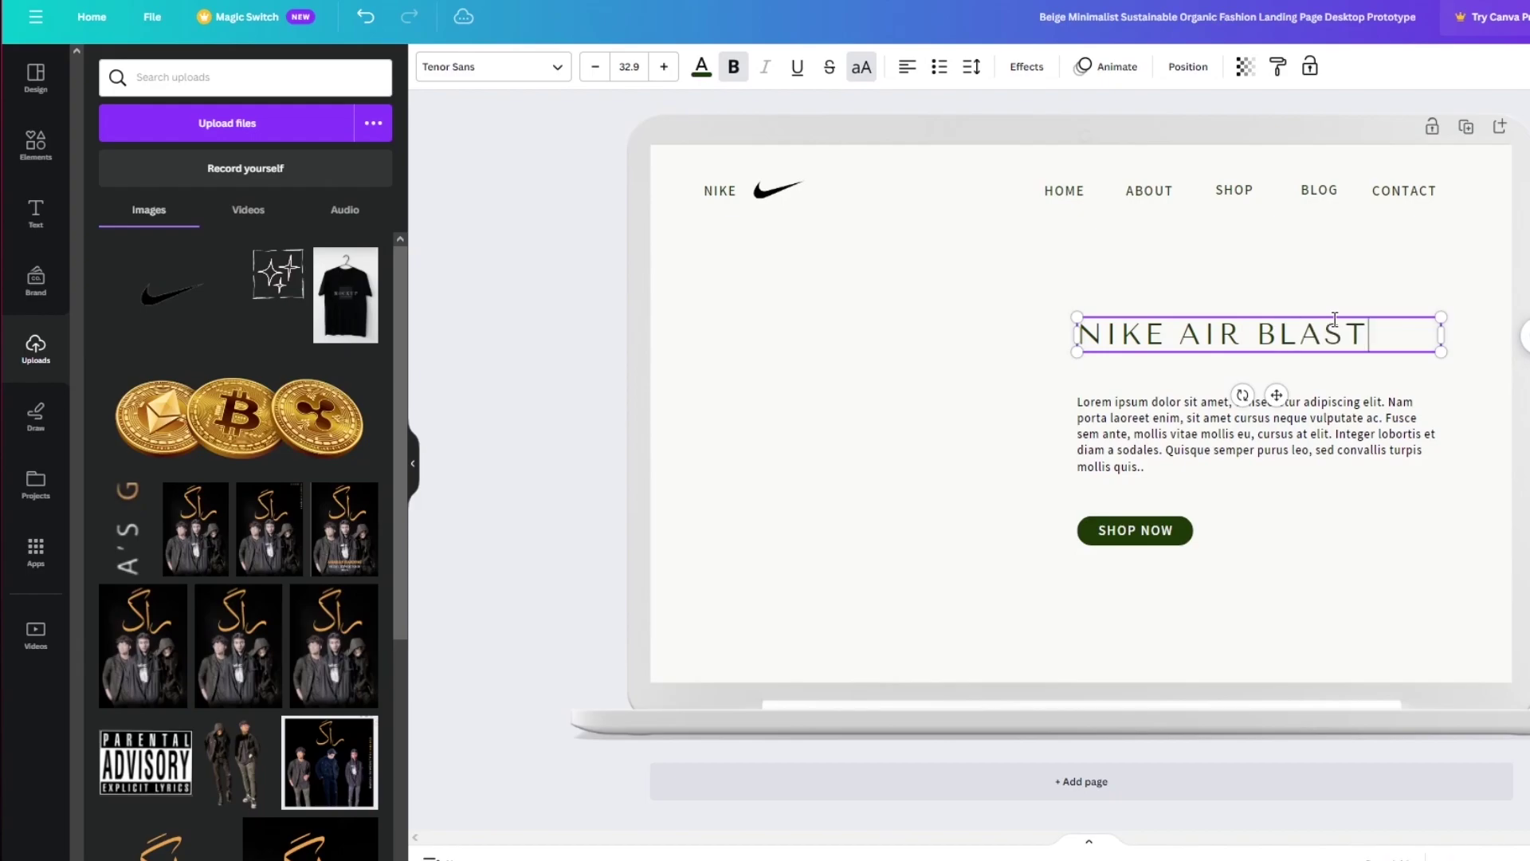
pyautogui.click(1025, 335)
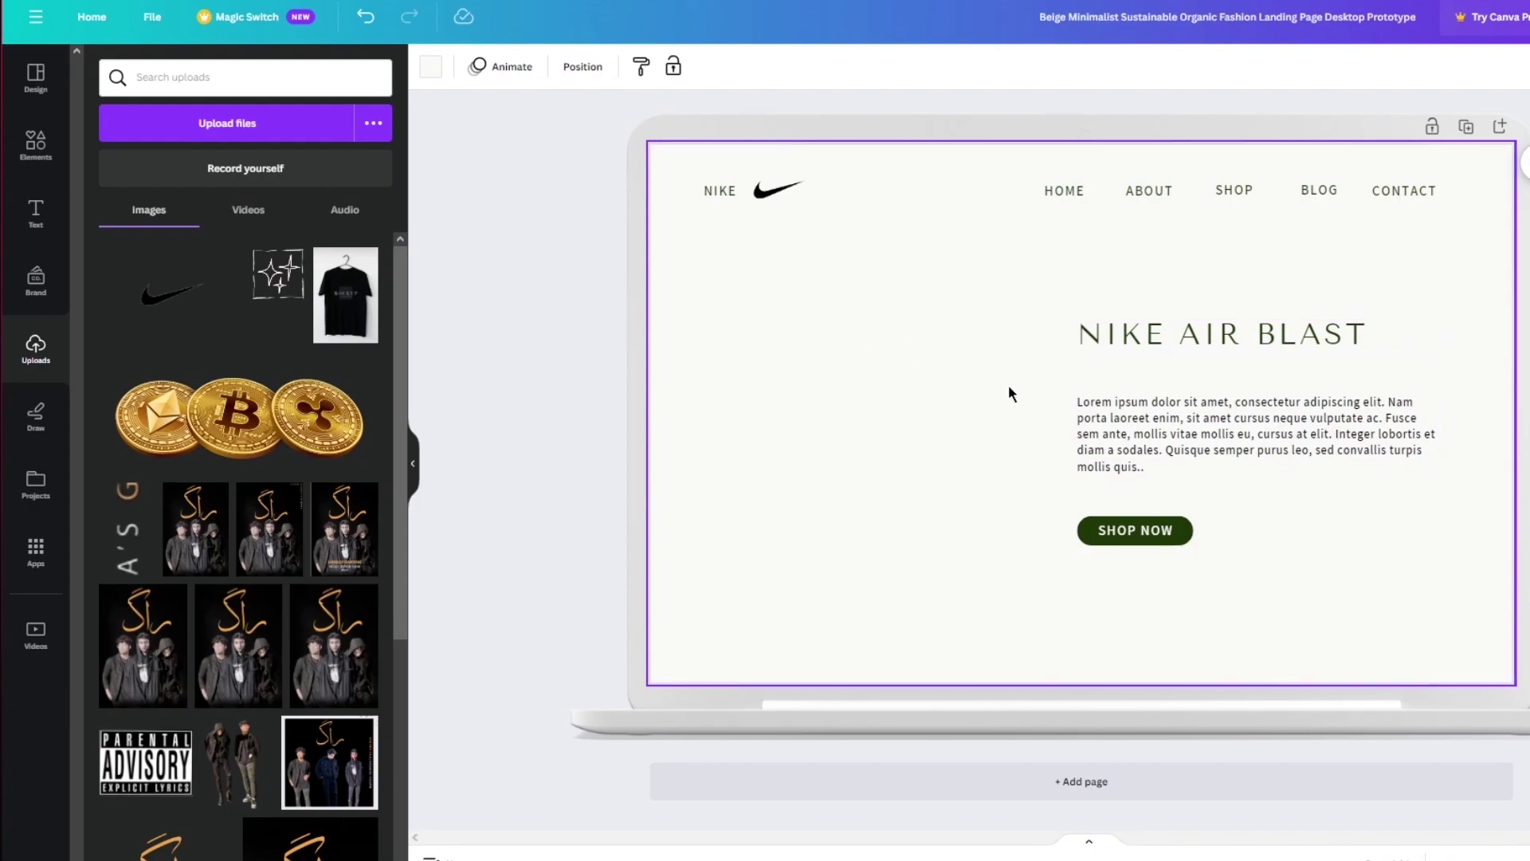
# Step: Relabel the SHOP NOW button to CHECK OUT NOW
pyautogui.click(1136, 540)
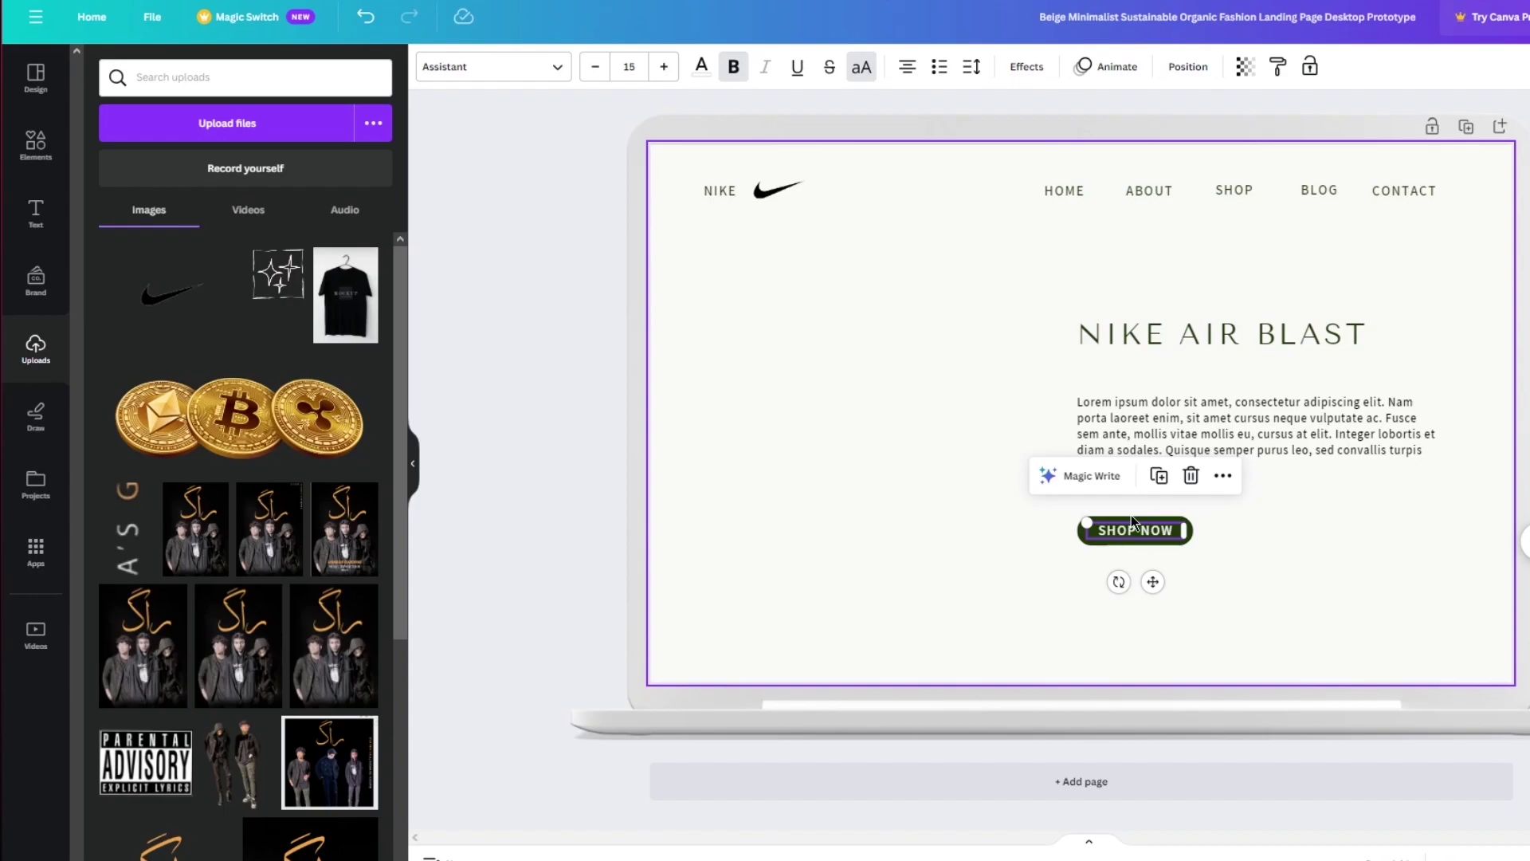
pyautogui.press('Delete')
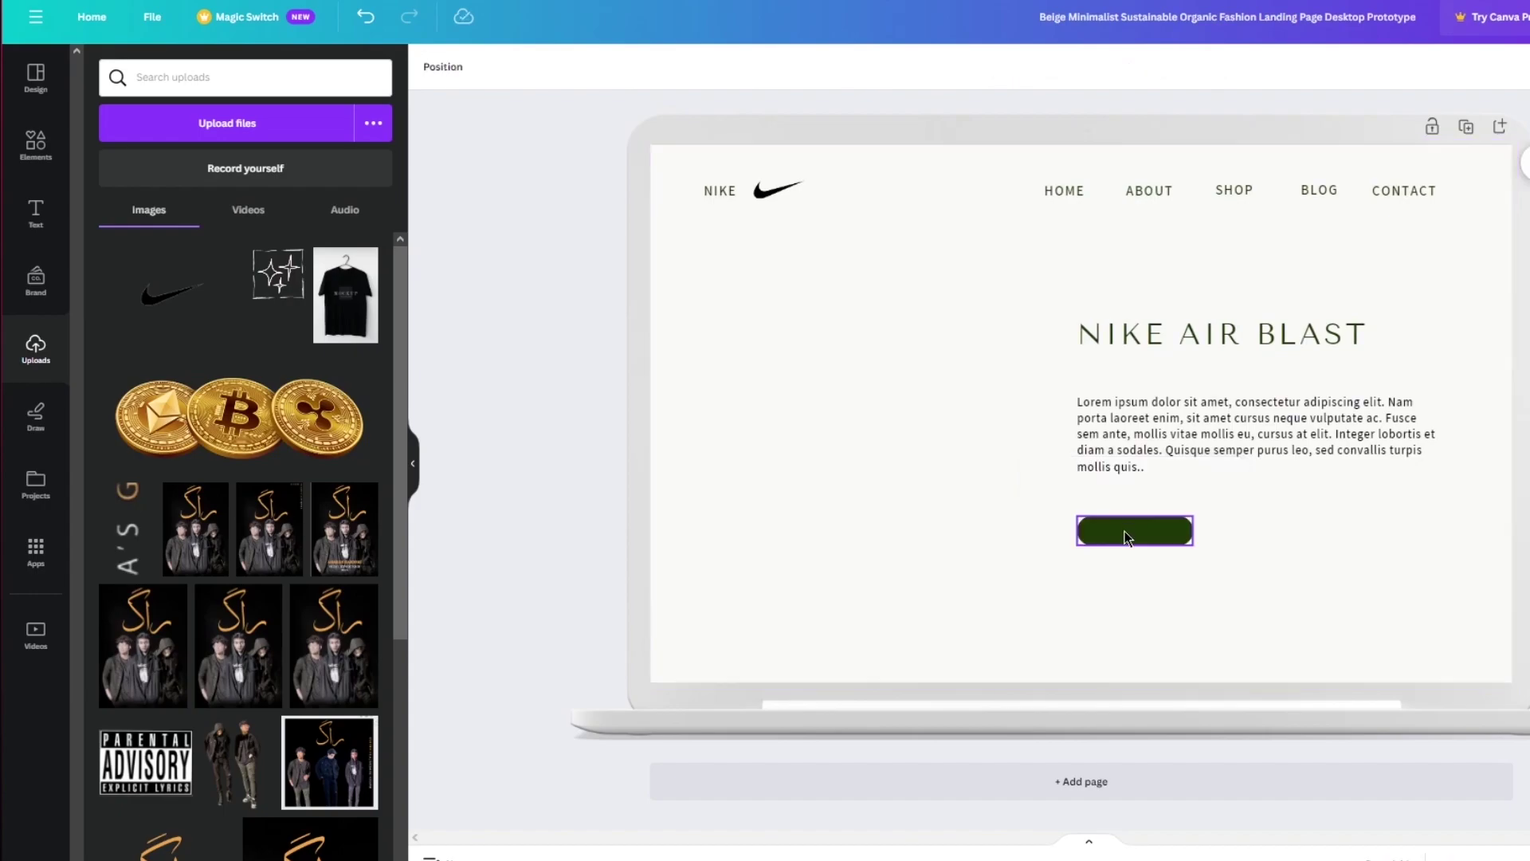
pyautogui.hotkey('ctrl', 'z')
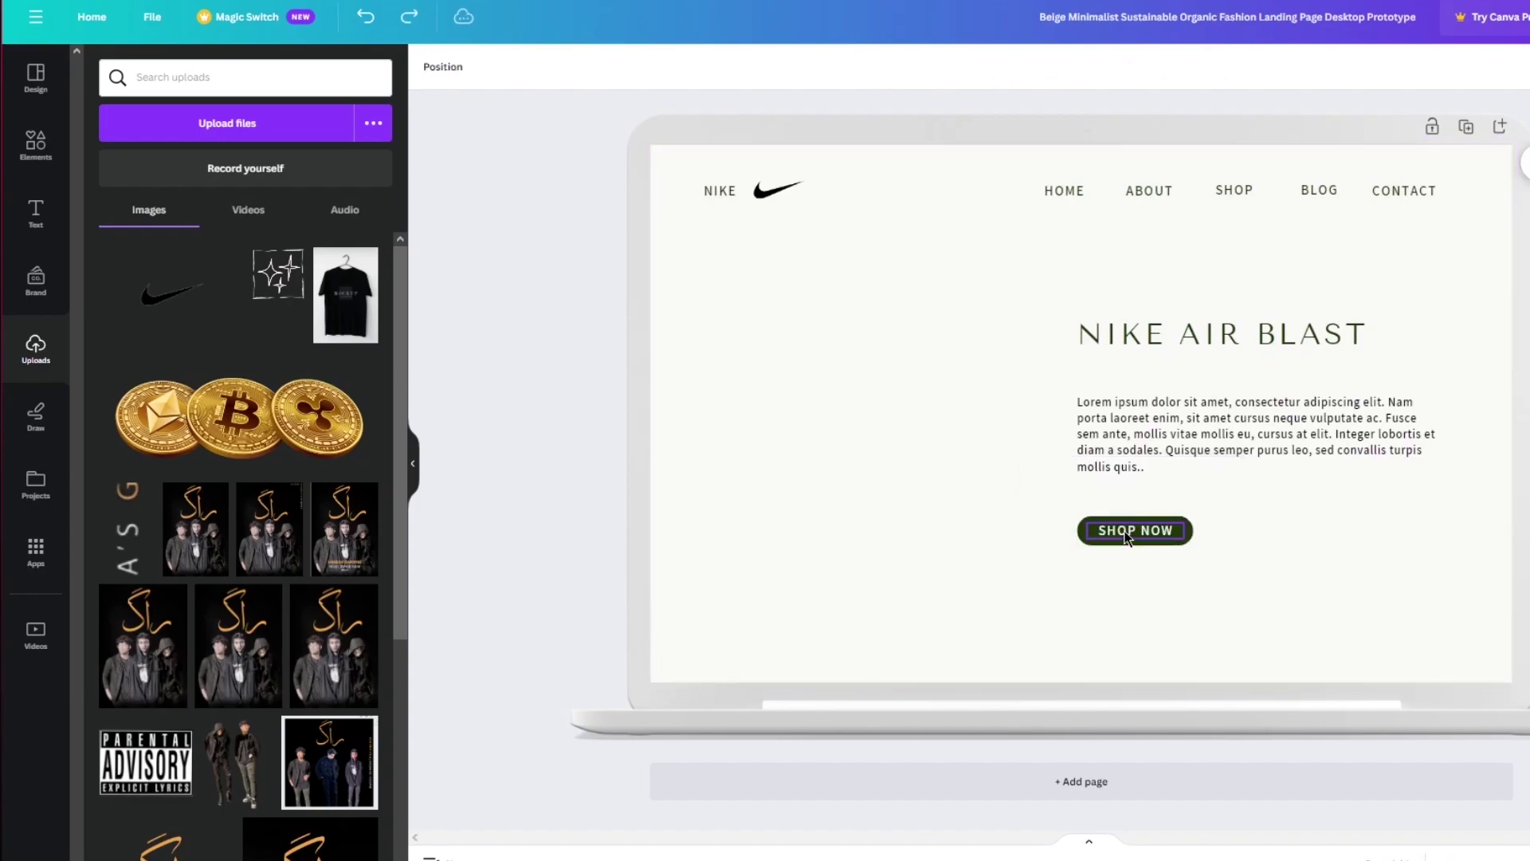
pyautogui.click(1128, 539)
pyautogui.click(1124, 531)
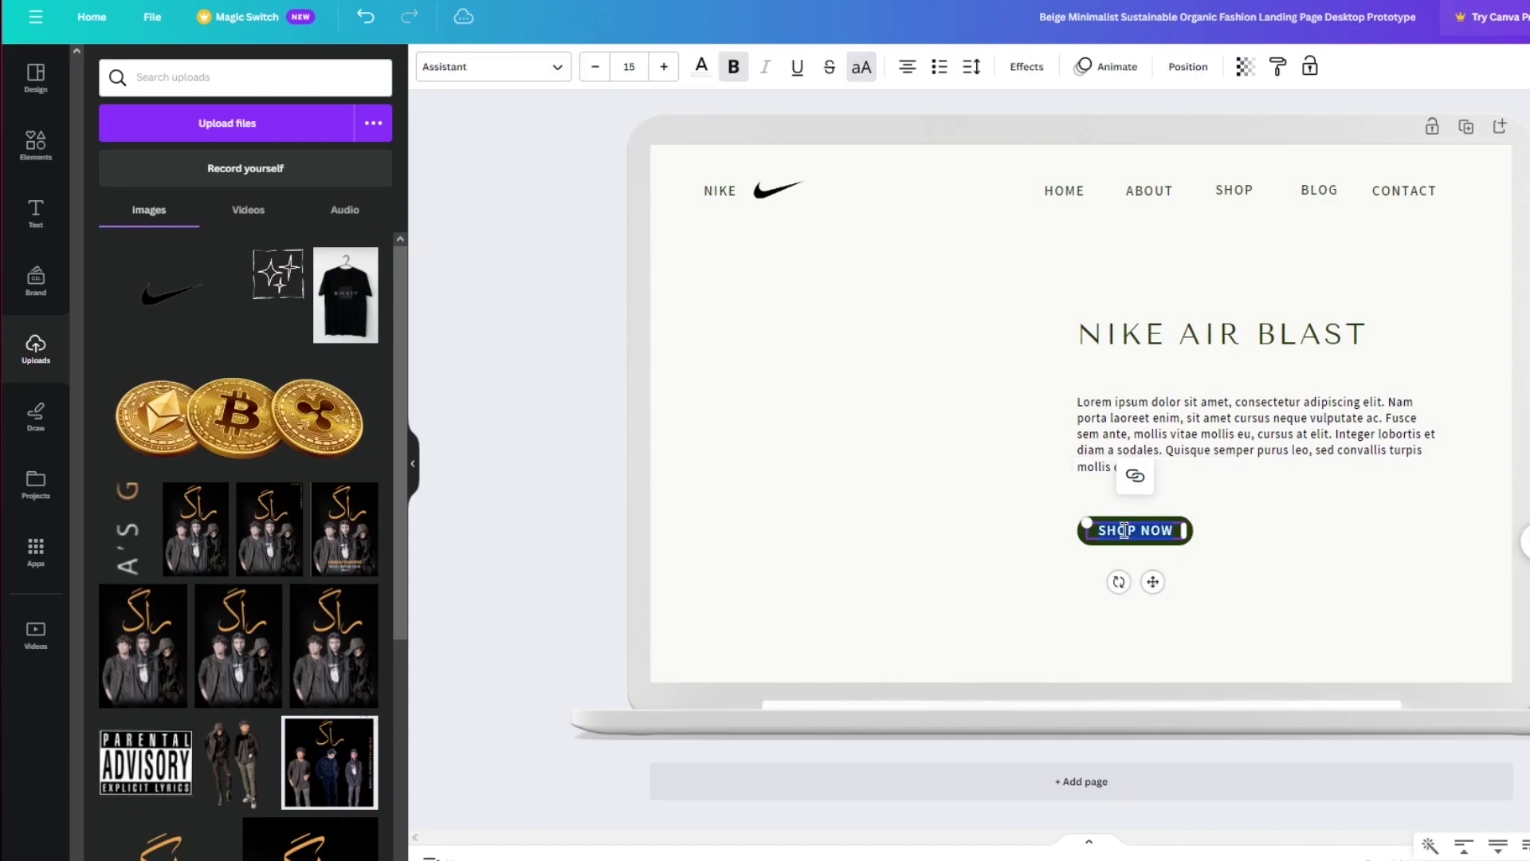
pyautogui.write('CHECK OU')
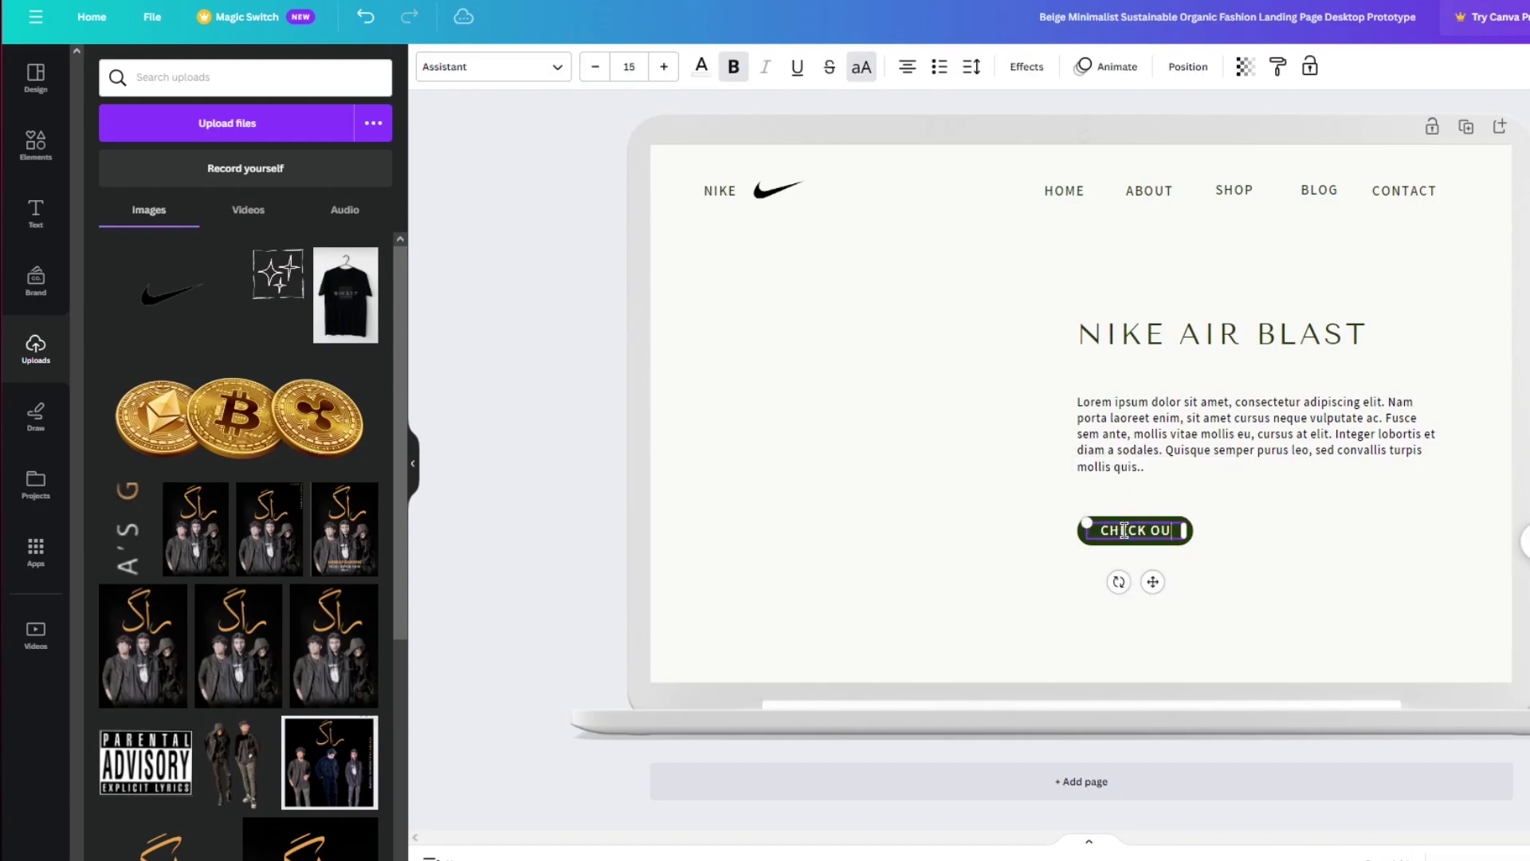
pyautogui.write('T')
pyautogui.press('Return')
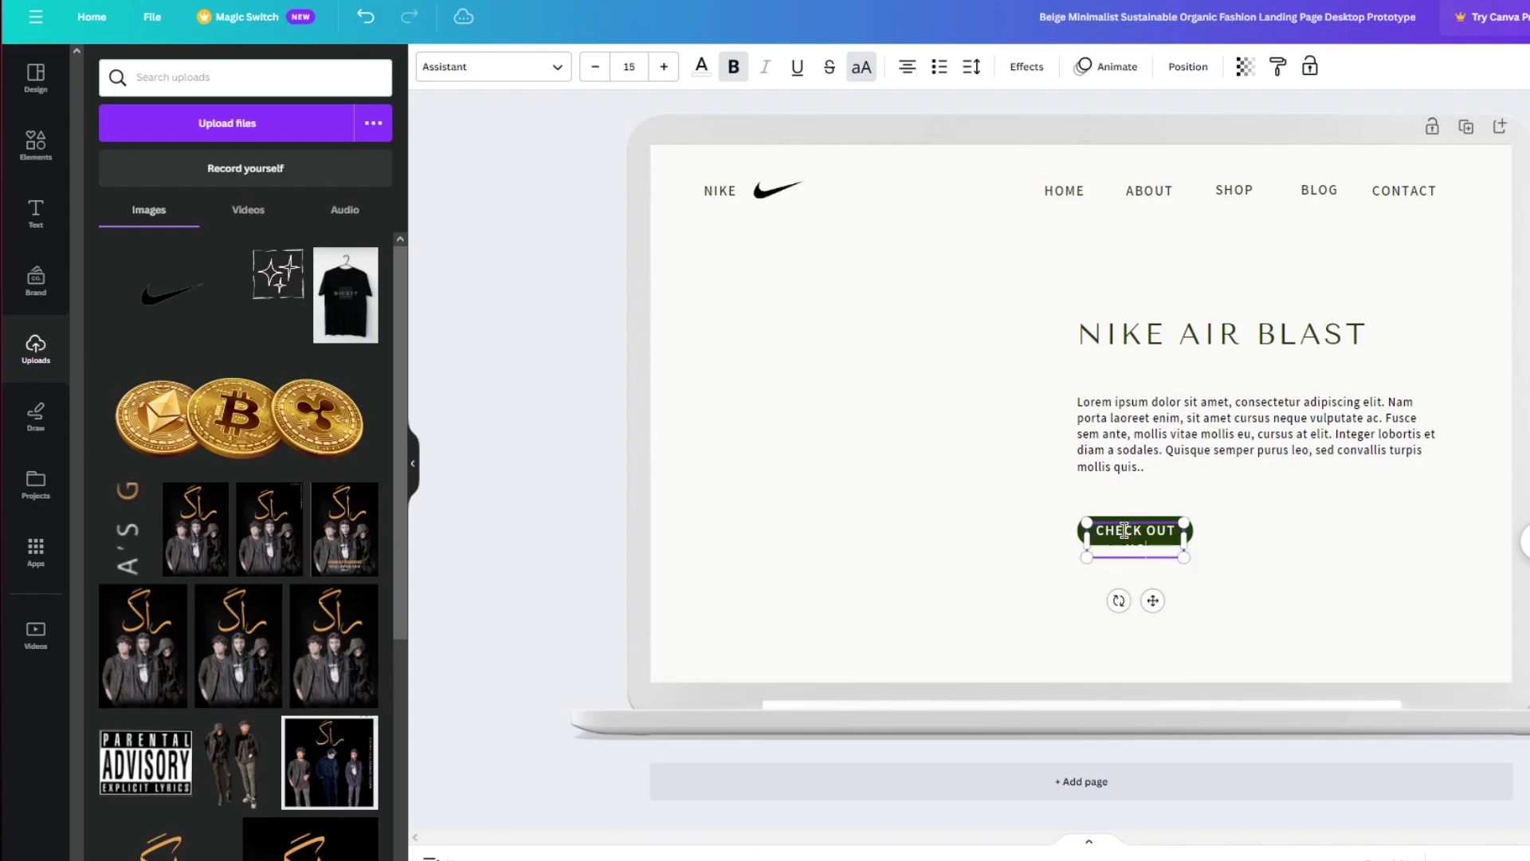
pyautogui.write('NOW')
# Step: Reduce the button label's font size to 11 so it fits one line
pyautogui.hotkey('ctrl', 'a')
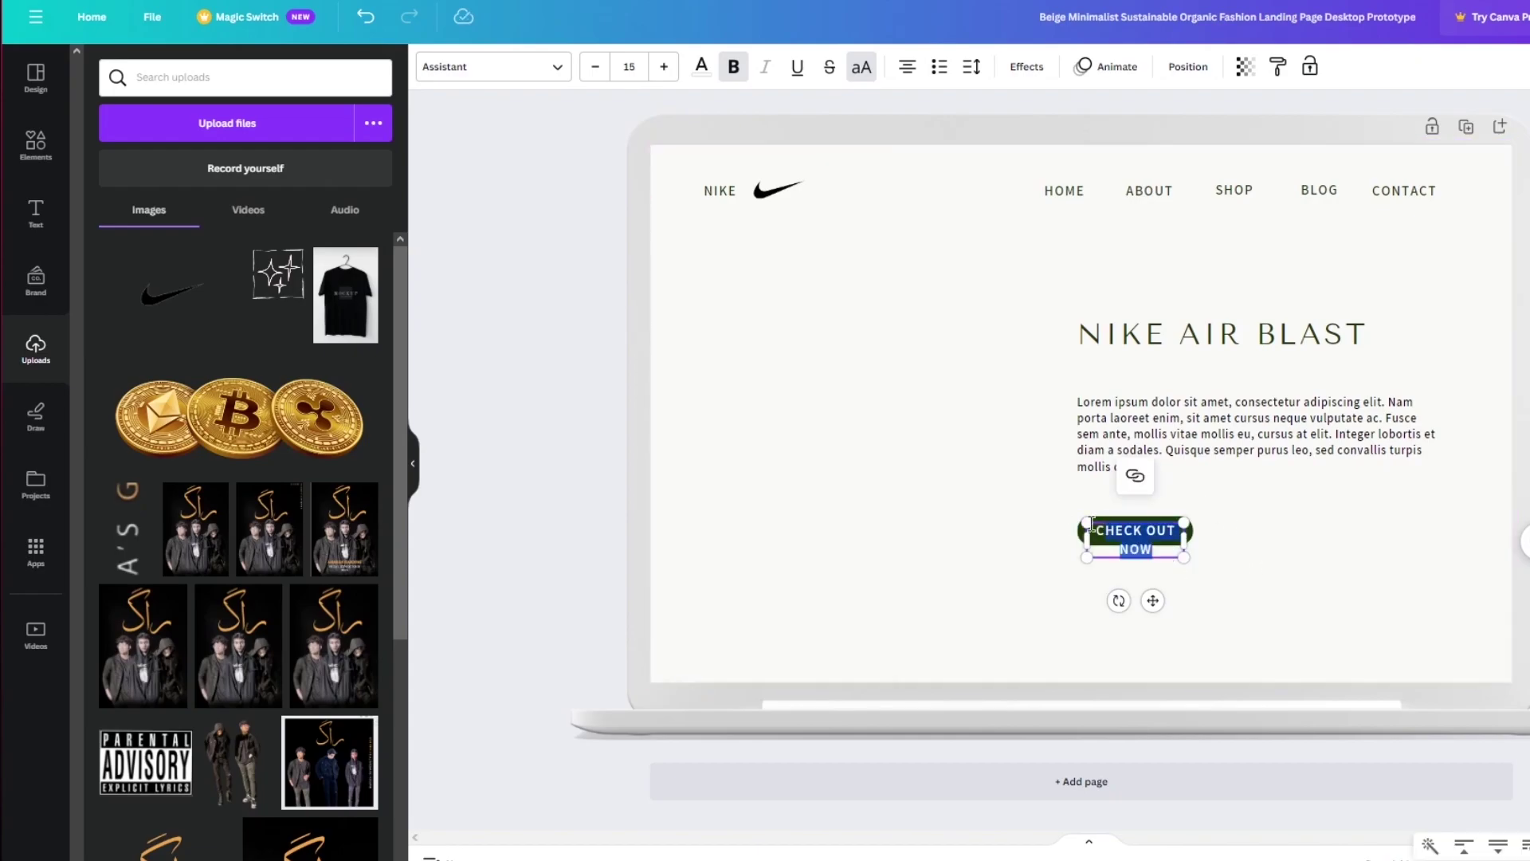
pyautogui.click(1158, 539)
pyautogui.moveTo(1157, 548); pyautogui.dragTo(1111, 531)
pyautogui.click(599, 71)
pyautogui.click(599, 70)
pyautogui.click(598, 71)
pyautogui.click(599, 70)
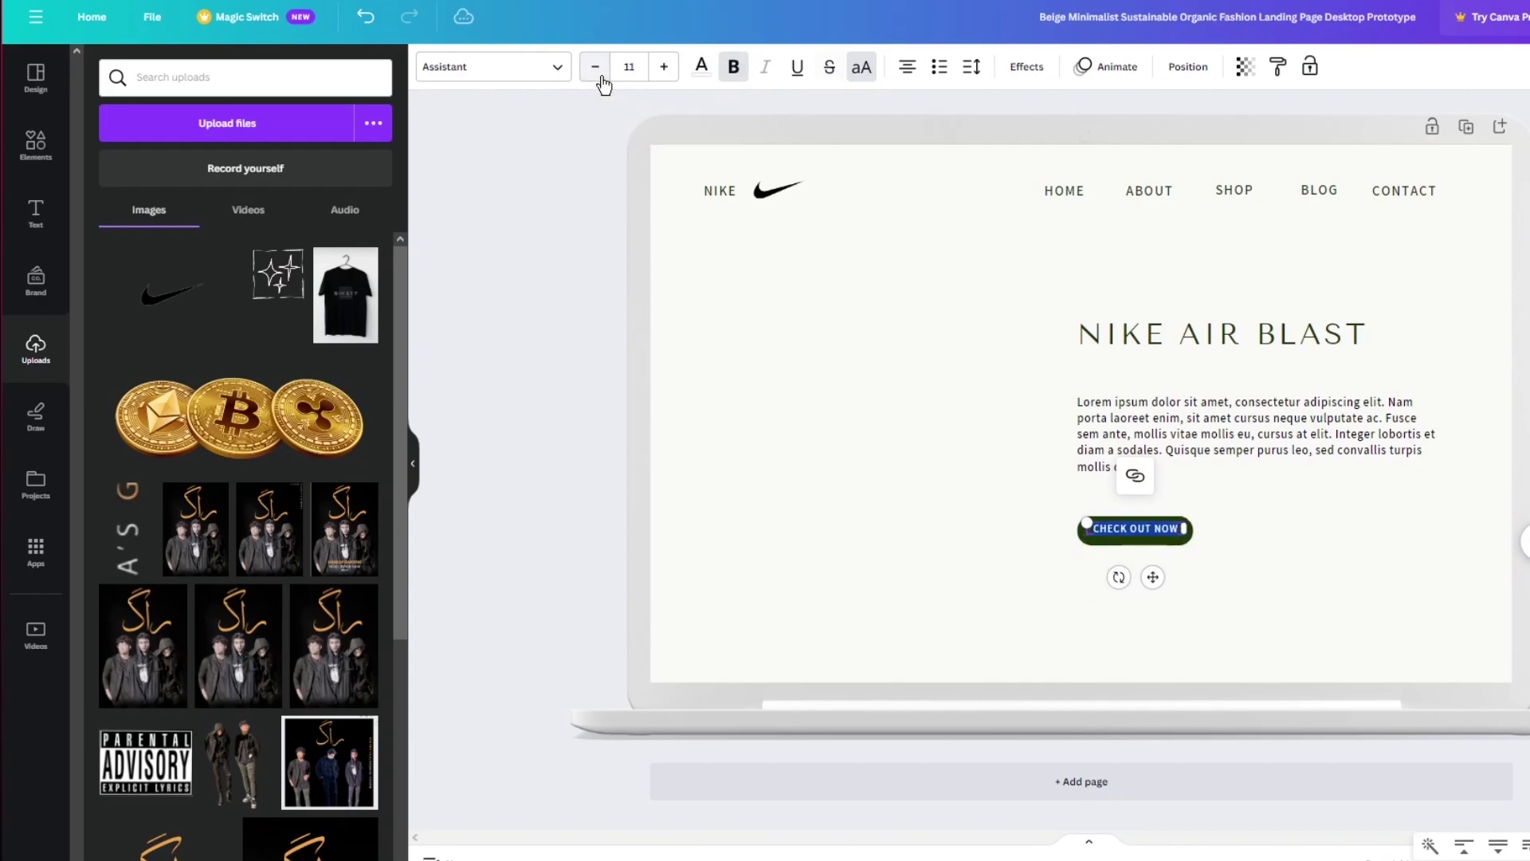
pyautogui.click(792, 369)
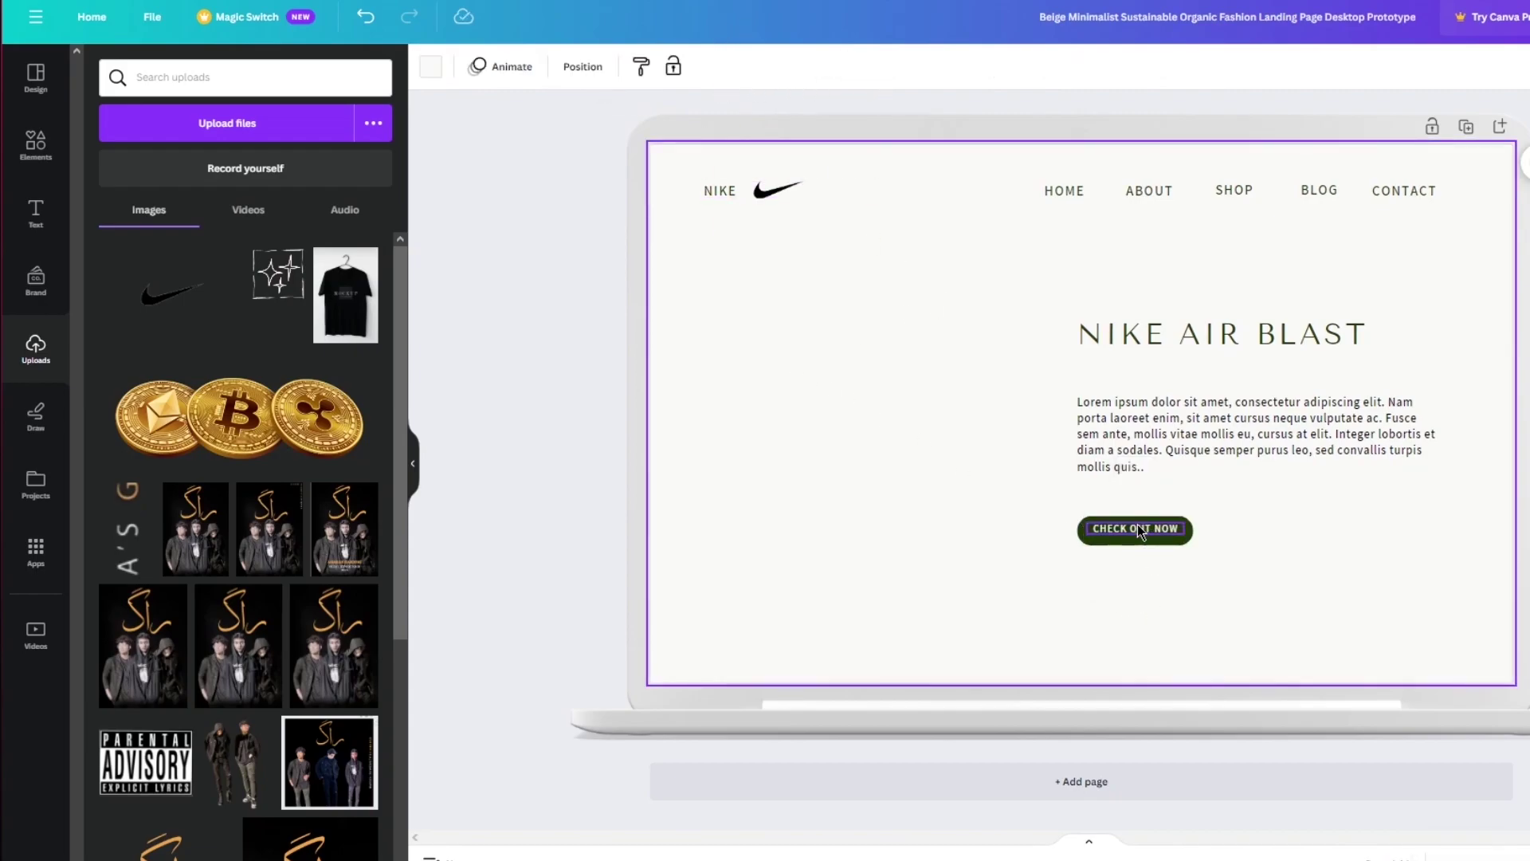
pyautogui.click(1140, 532)
pyautogui.click(969, 495)
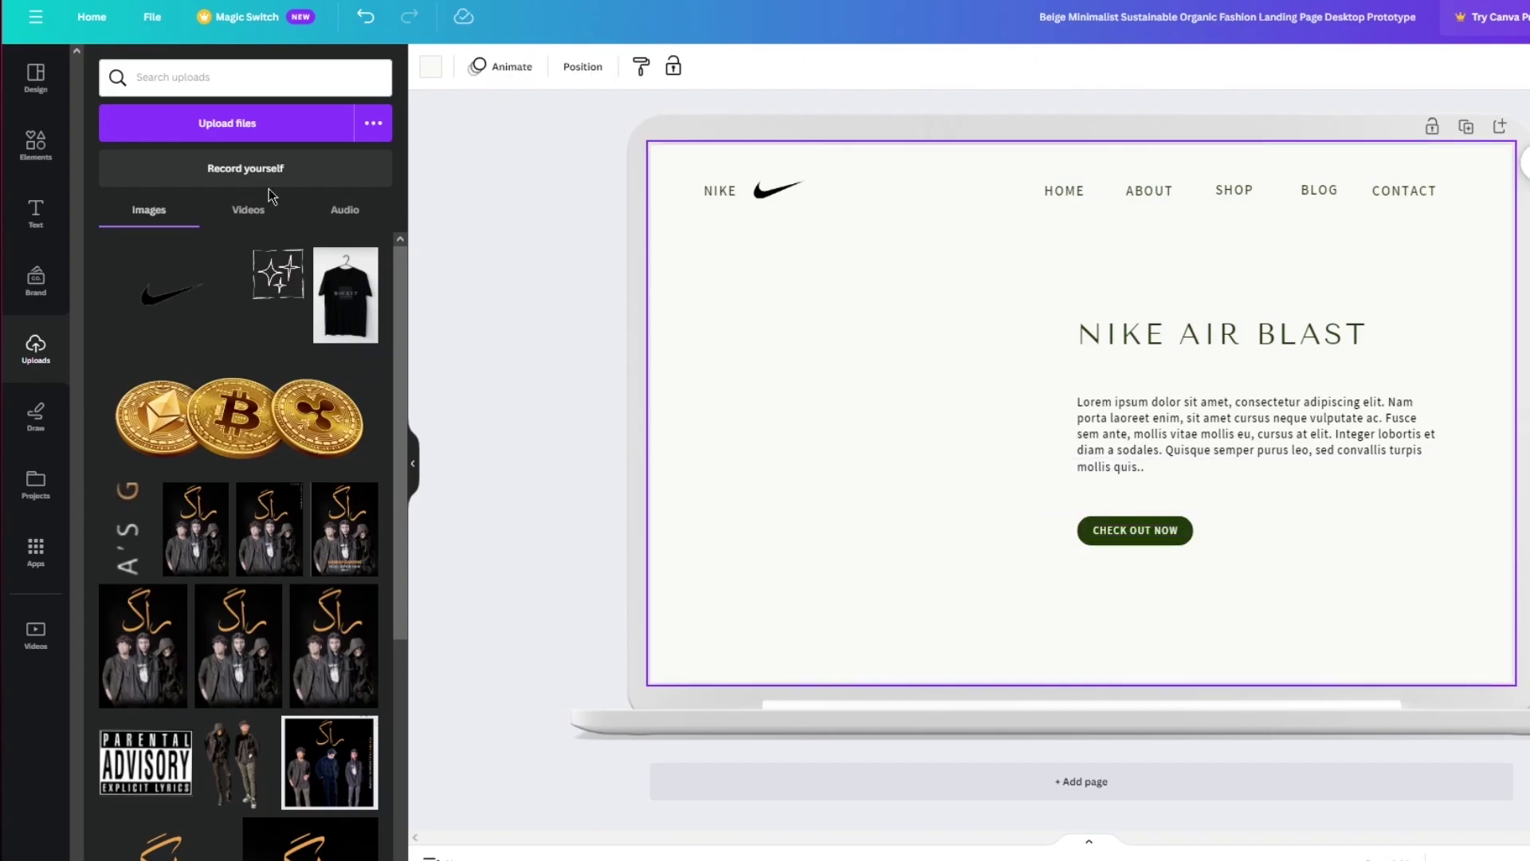
# Step: Upload the 'download (7)' black sneaker photo to Canva
pyautogui.click(208, 129)
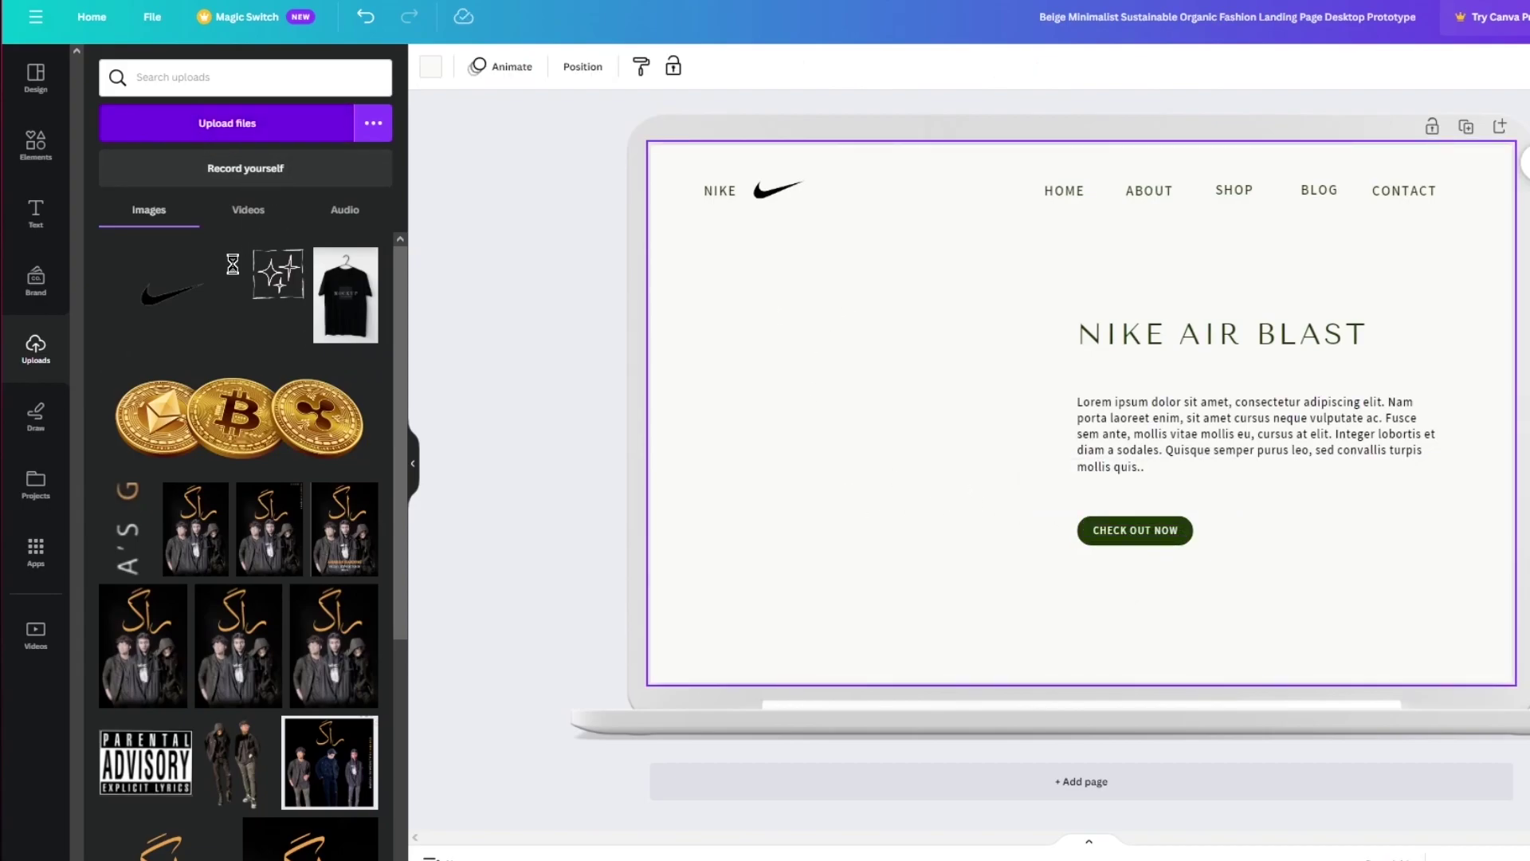
pyautogui.scroll(-5, 395, 193)
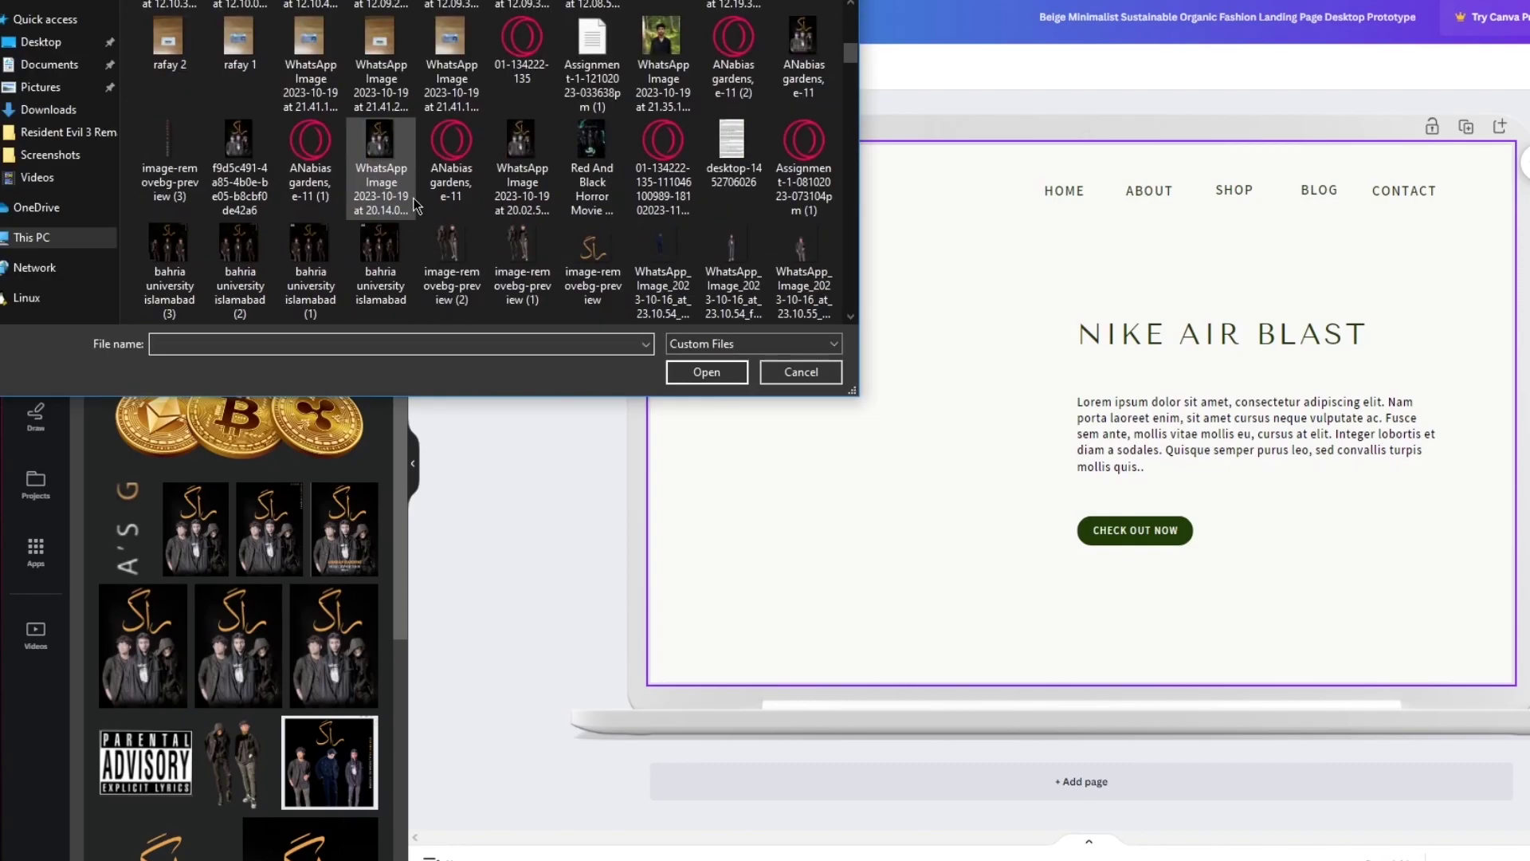
pyautogui.scroll(-3, 413, 198)
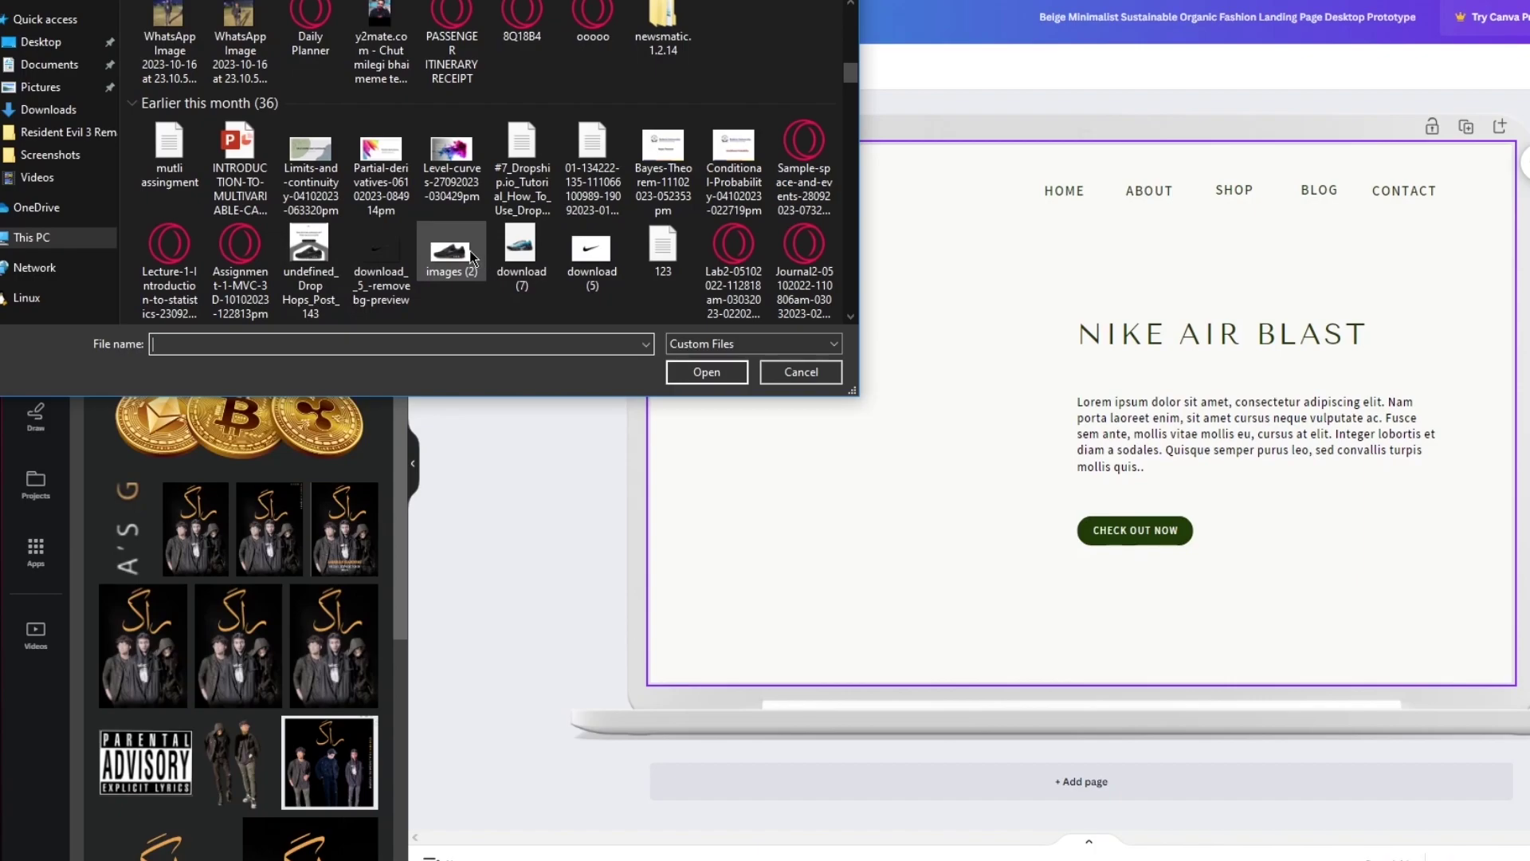
pyautogui.doubleClick(499, 250)
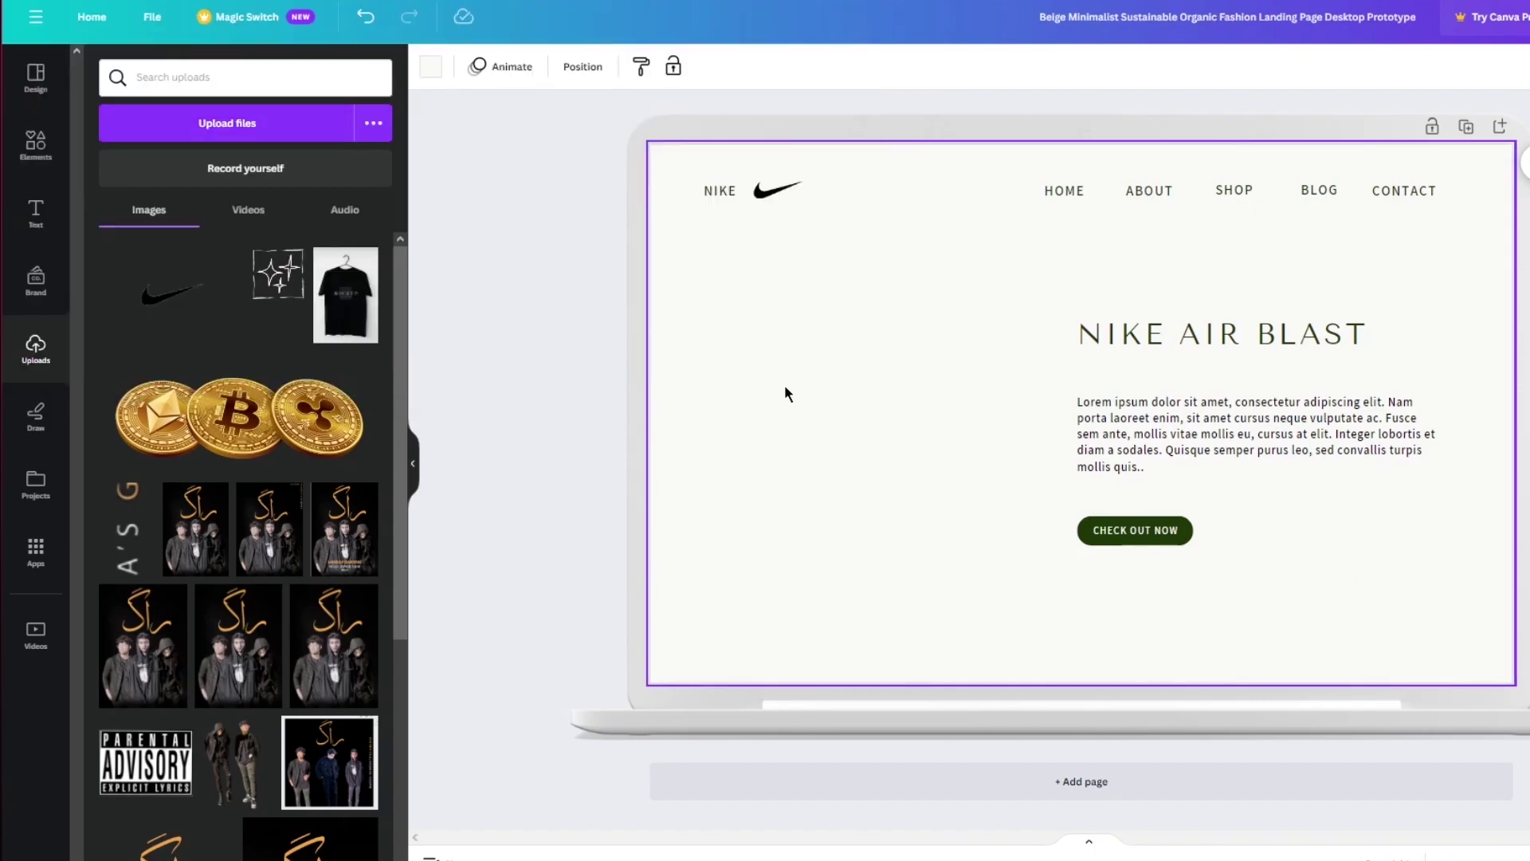
# Step: Add the sneaker photo to the page and move it left of the heading
pyautogui.click(318, 315)
pyautogui.moveTo(1133, 428); pyautogui.dragTo(915, 431)
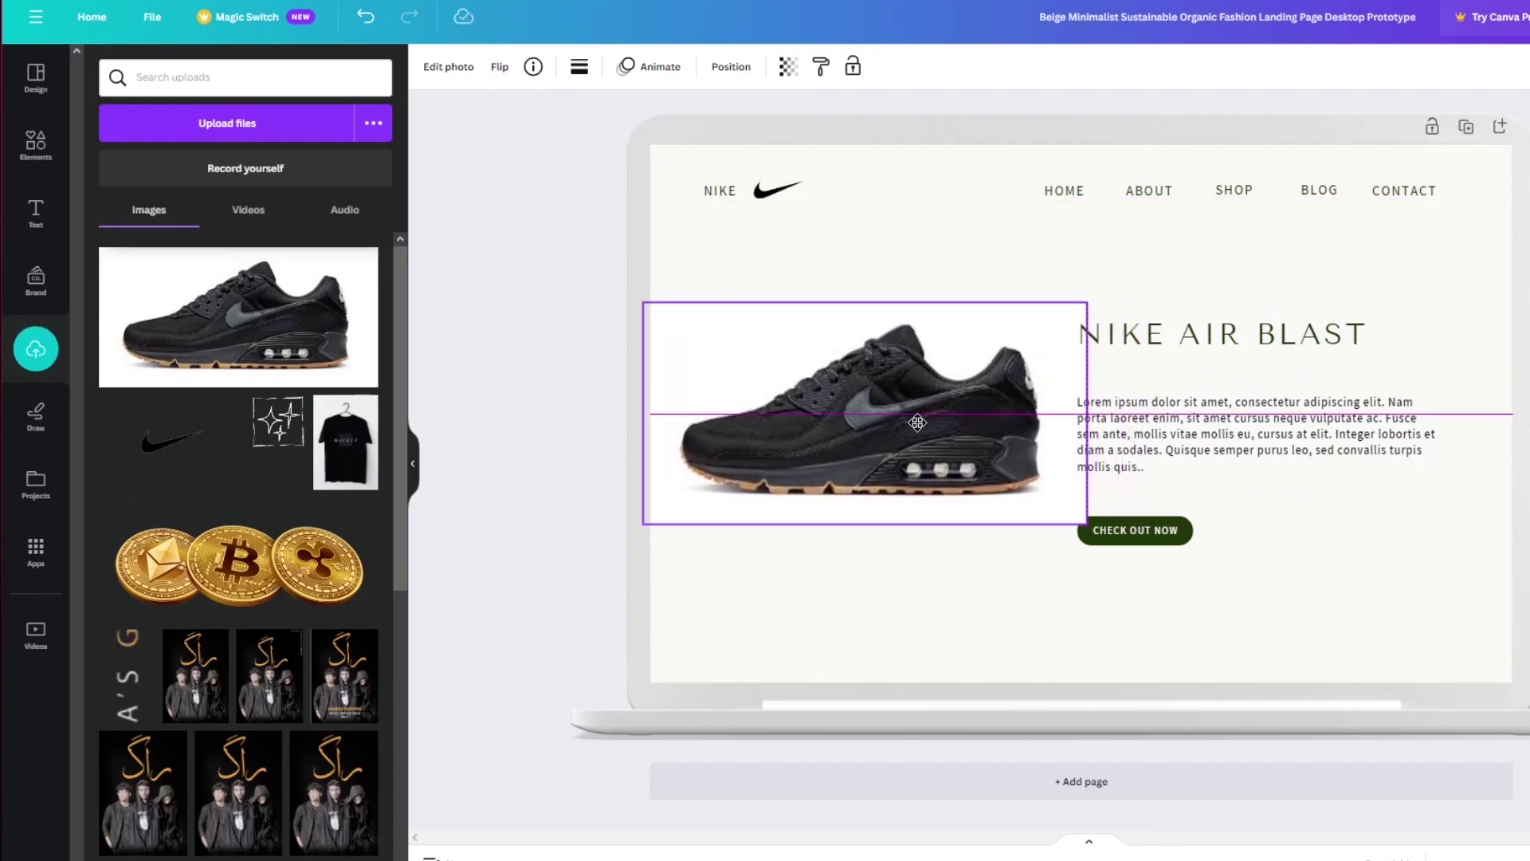
pyautogui.click(542, 411)
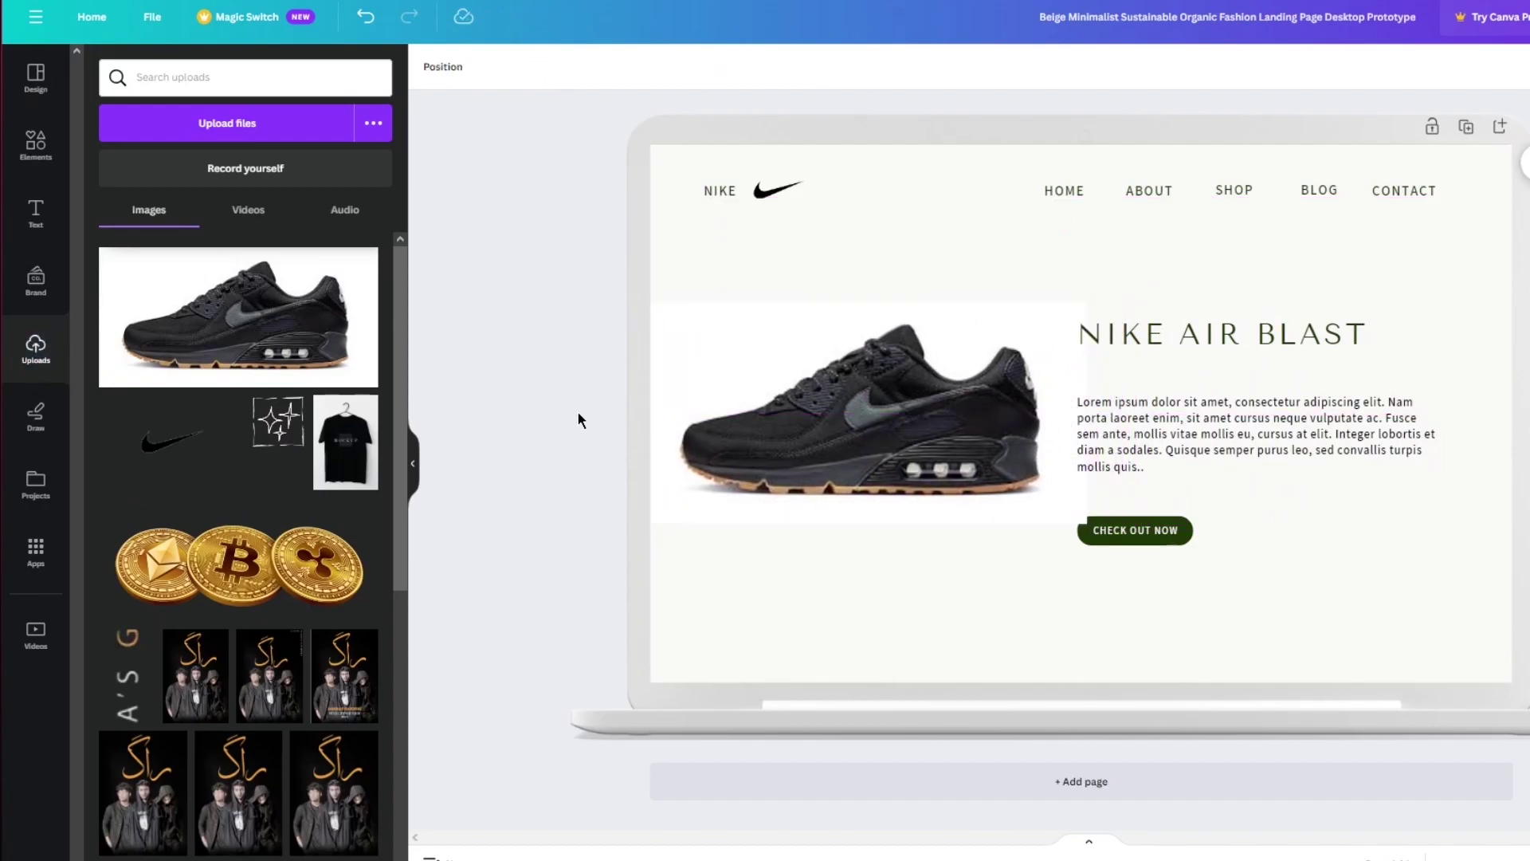
pyautogui.click(1006, 422)
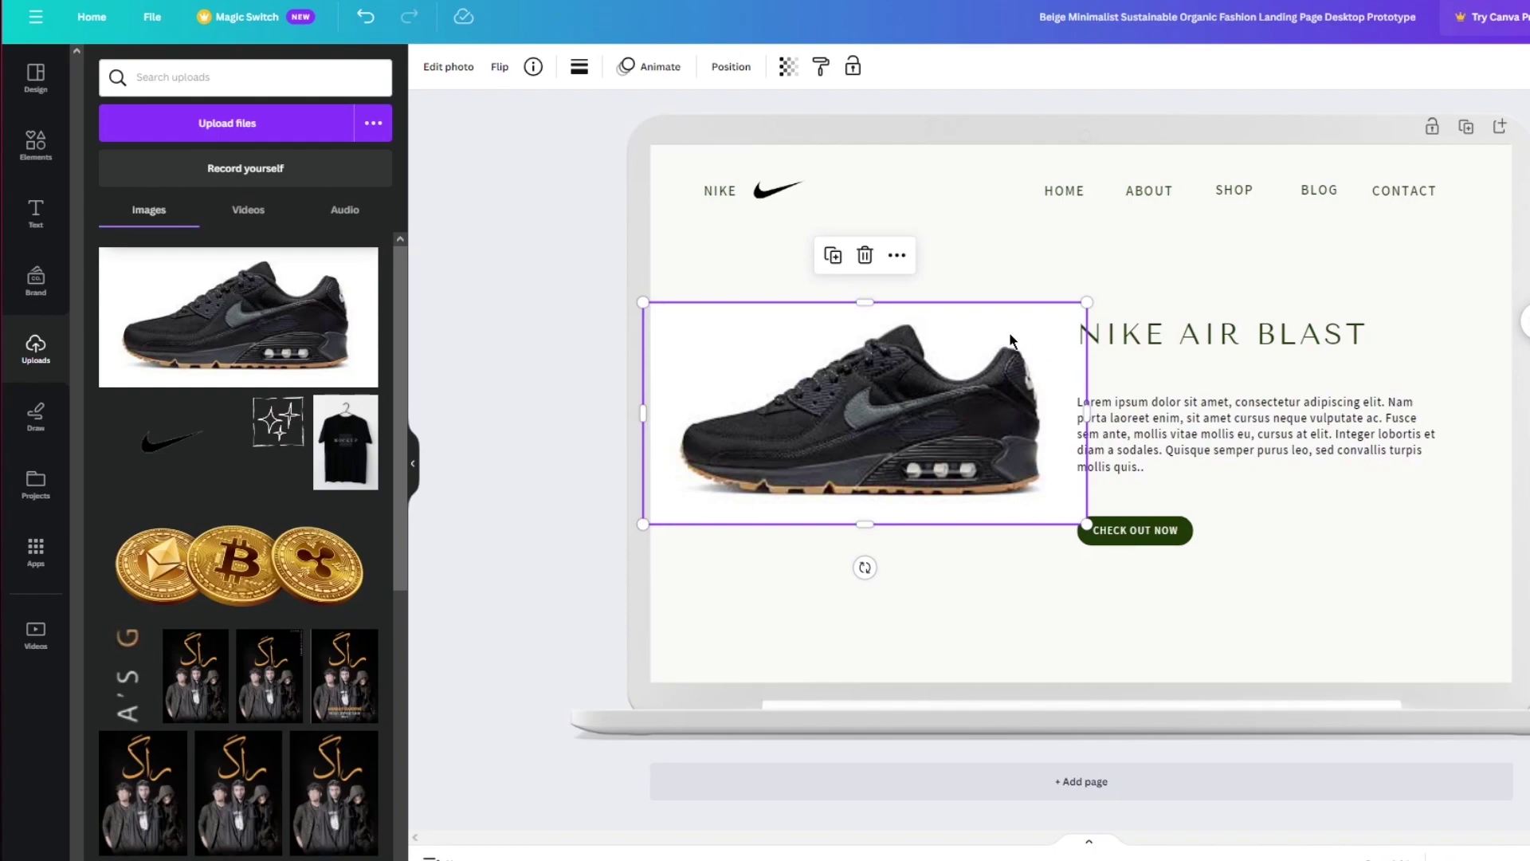
# Step: Delete the sneaker photo from the page and go to remove.bg
pyautogui.press('Delete')
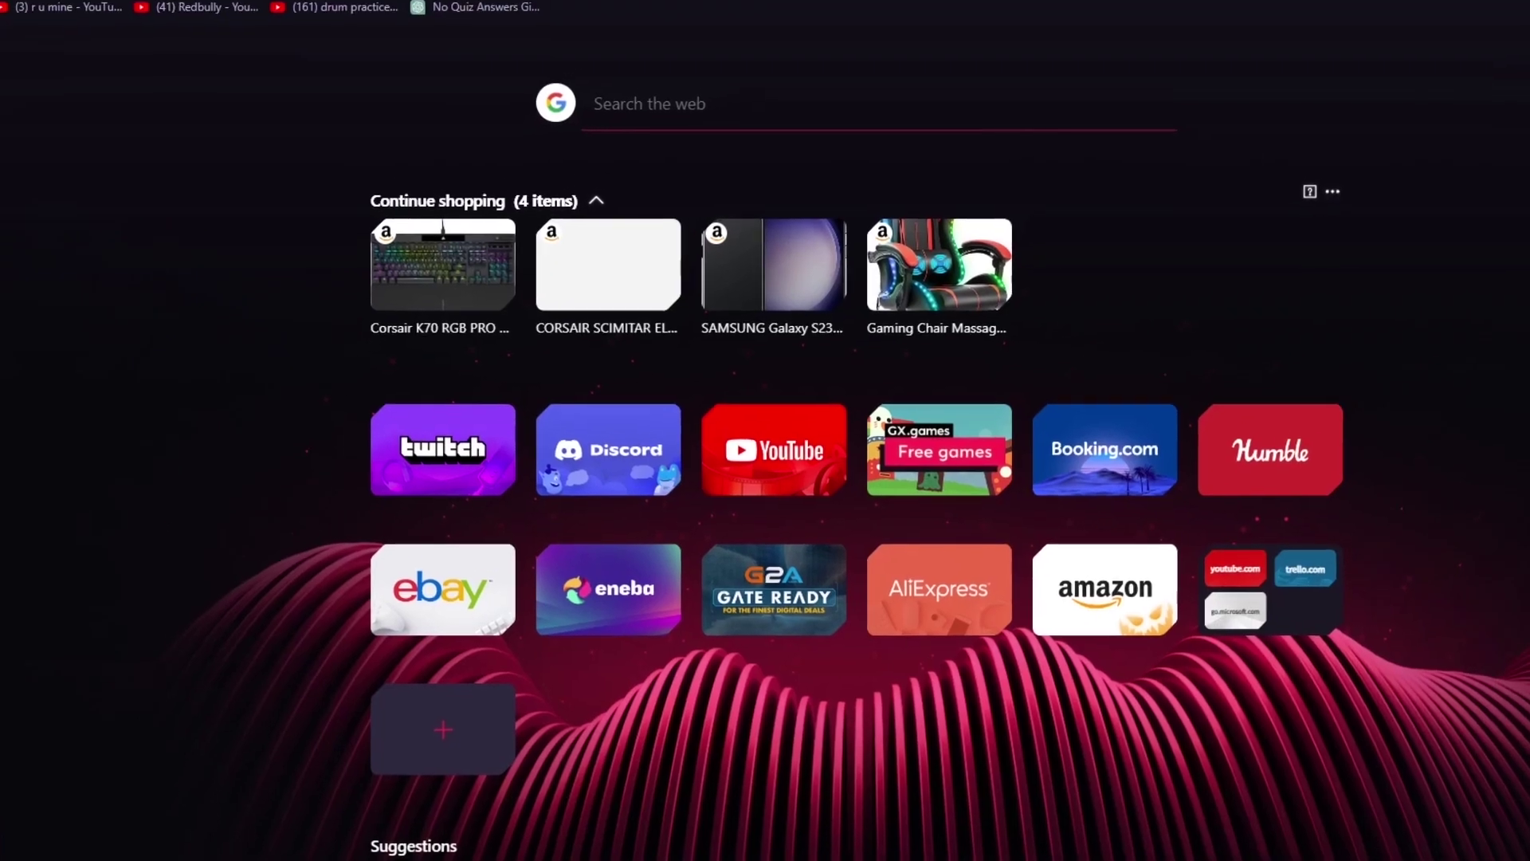
pyautogui.write('remo')
pyautogui.press('Return')
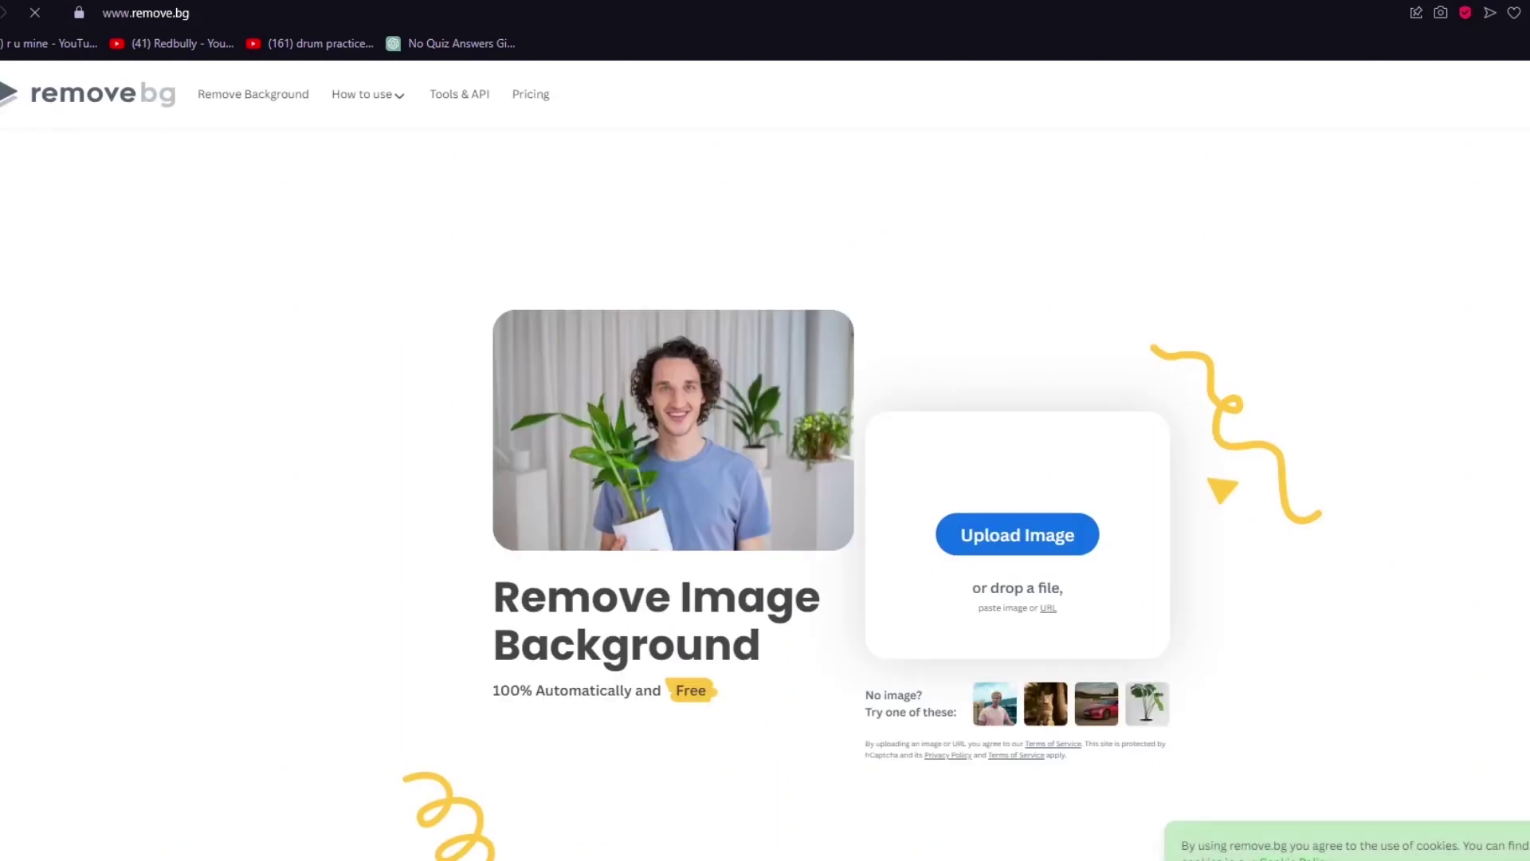
# Step: Upload 'images (2)' to remove.bg and download the background-free sneaker
pyautogui.click(999, 550)
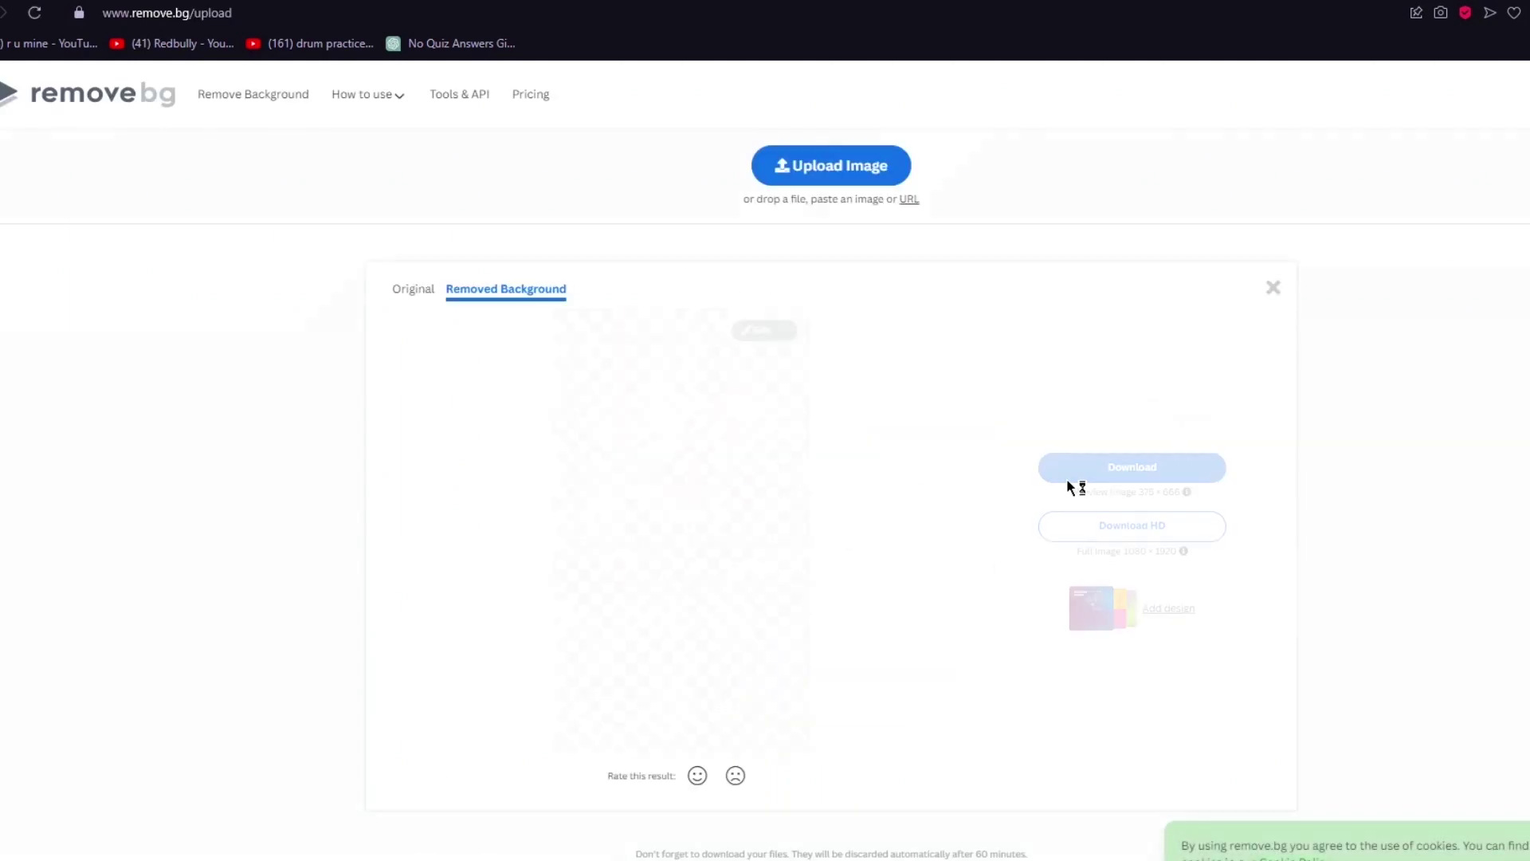
pyautogui.click(861, 155)
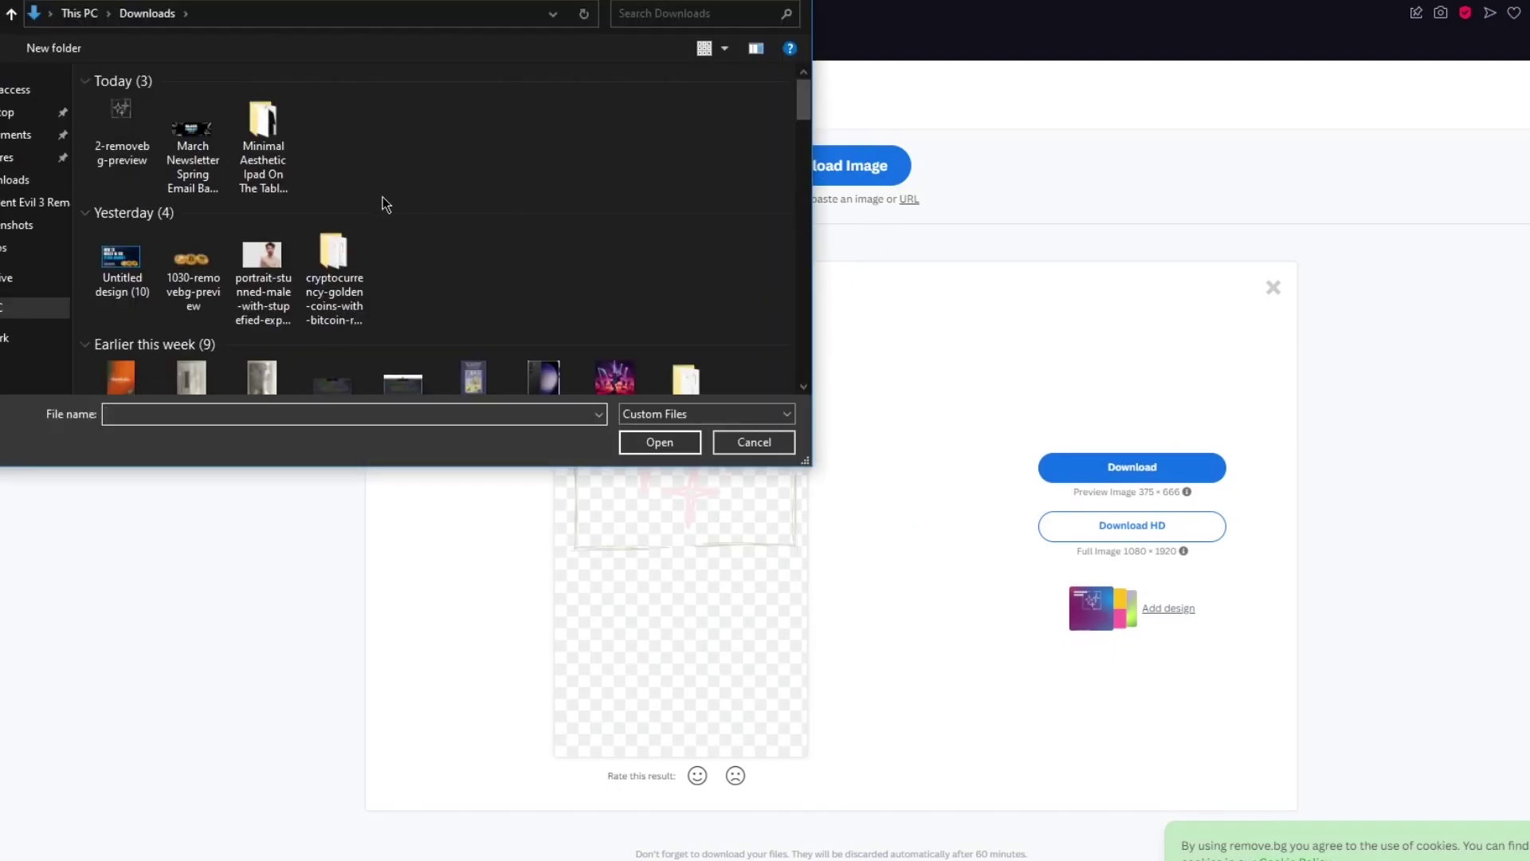
pyautogui.scroll(-5, 386, 204)
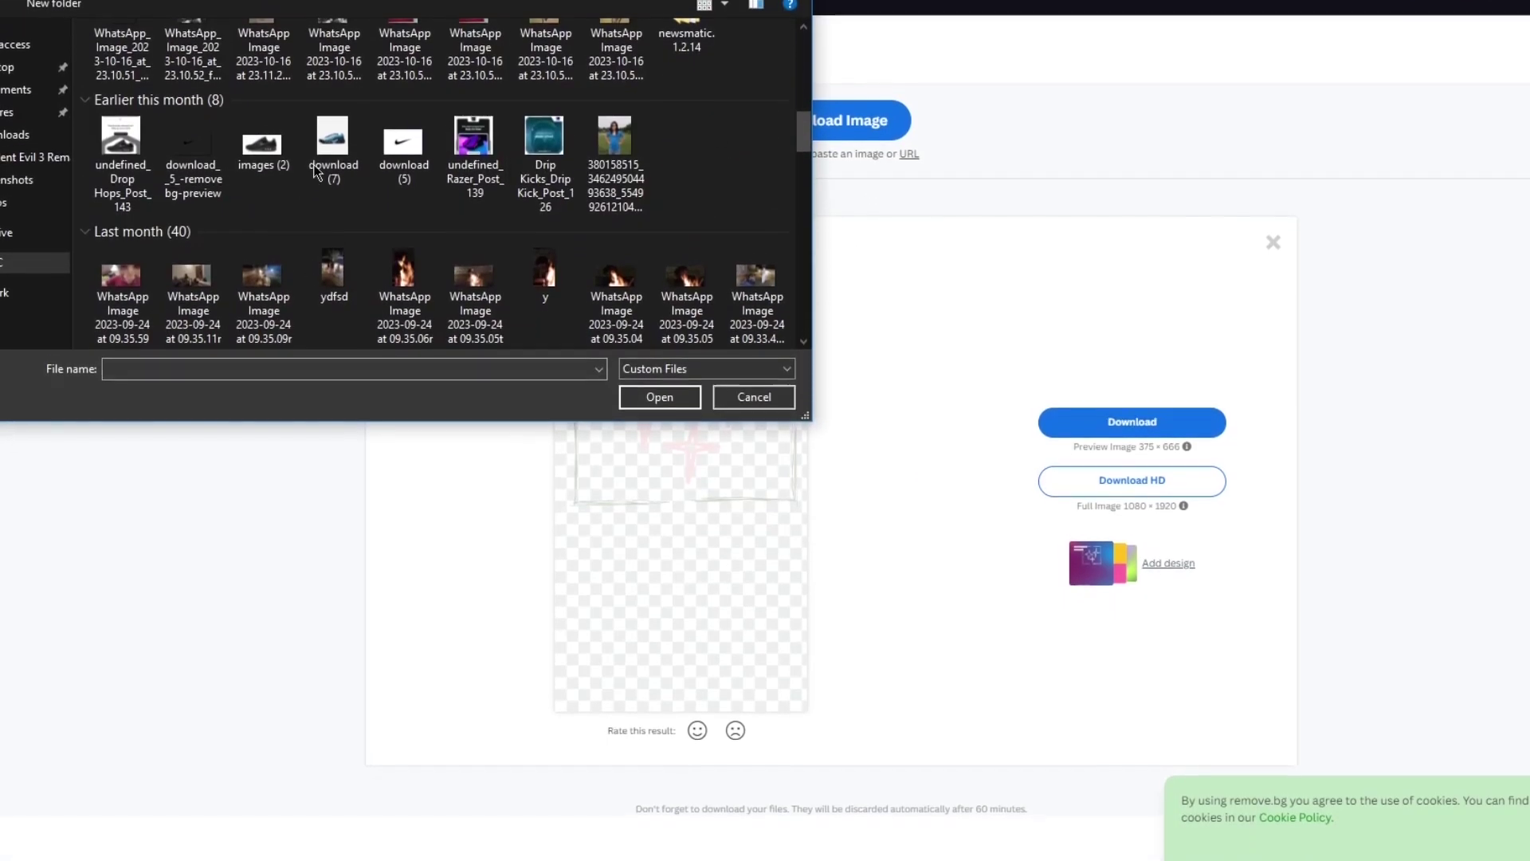
pyautogui.click(263, 145)
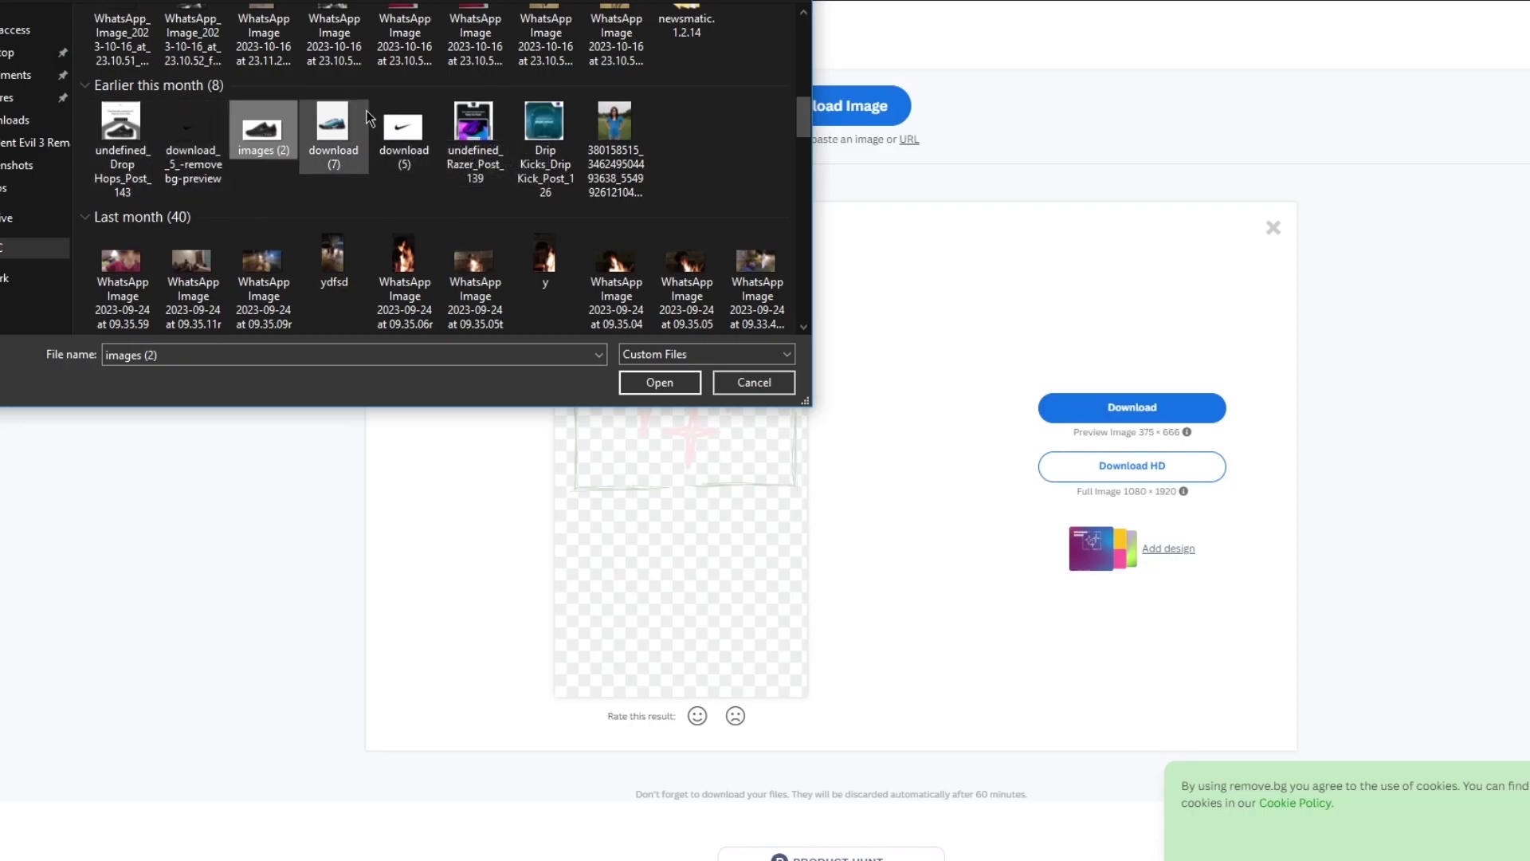
pyautogui.doubleClick(259, 135)
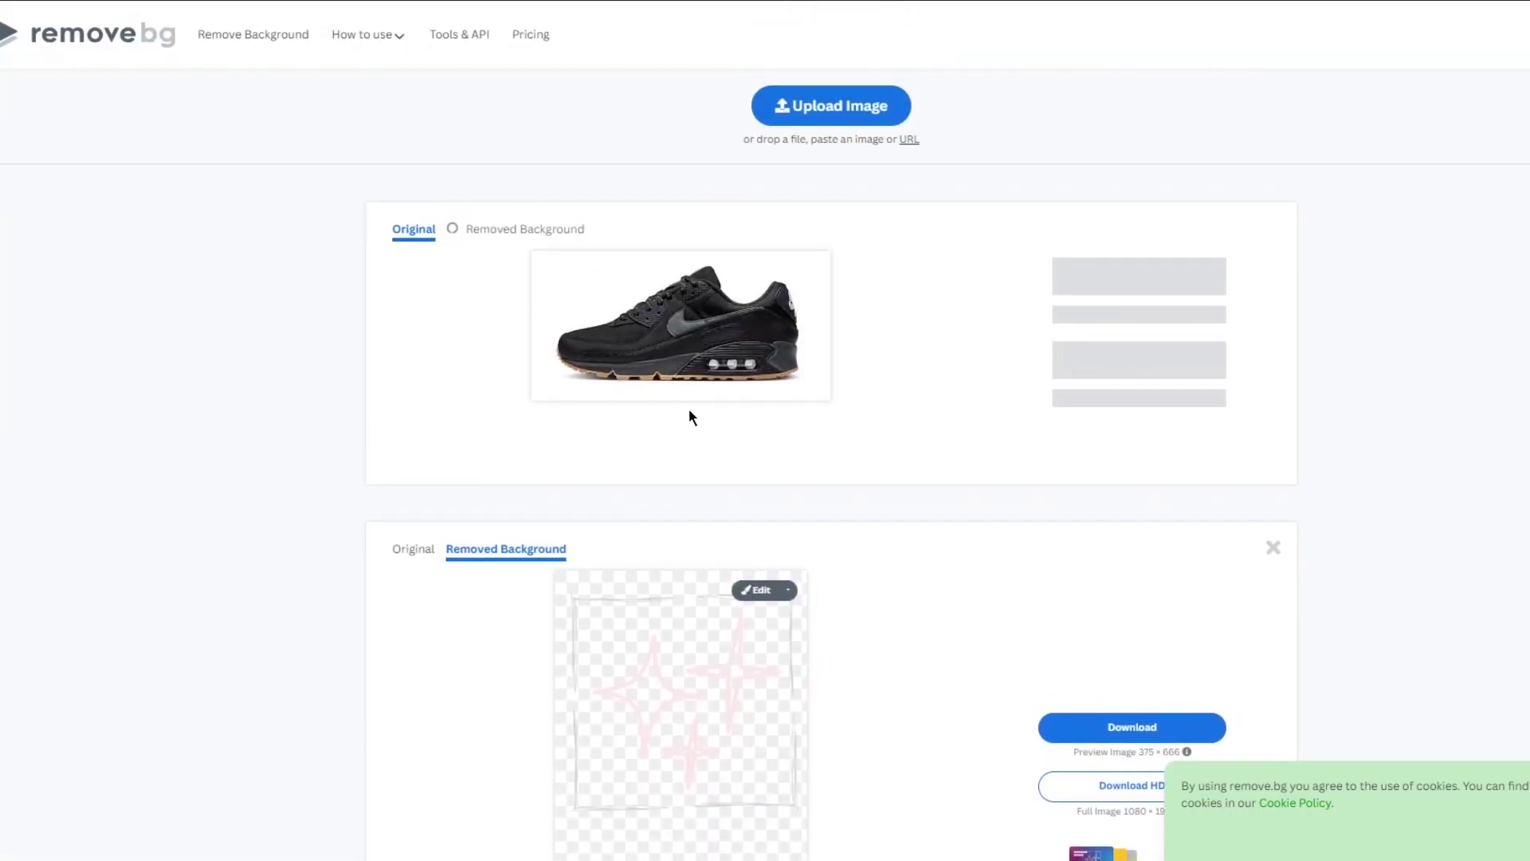
pyautogui.click(1089, 283)
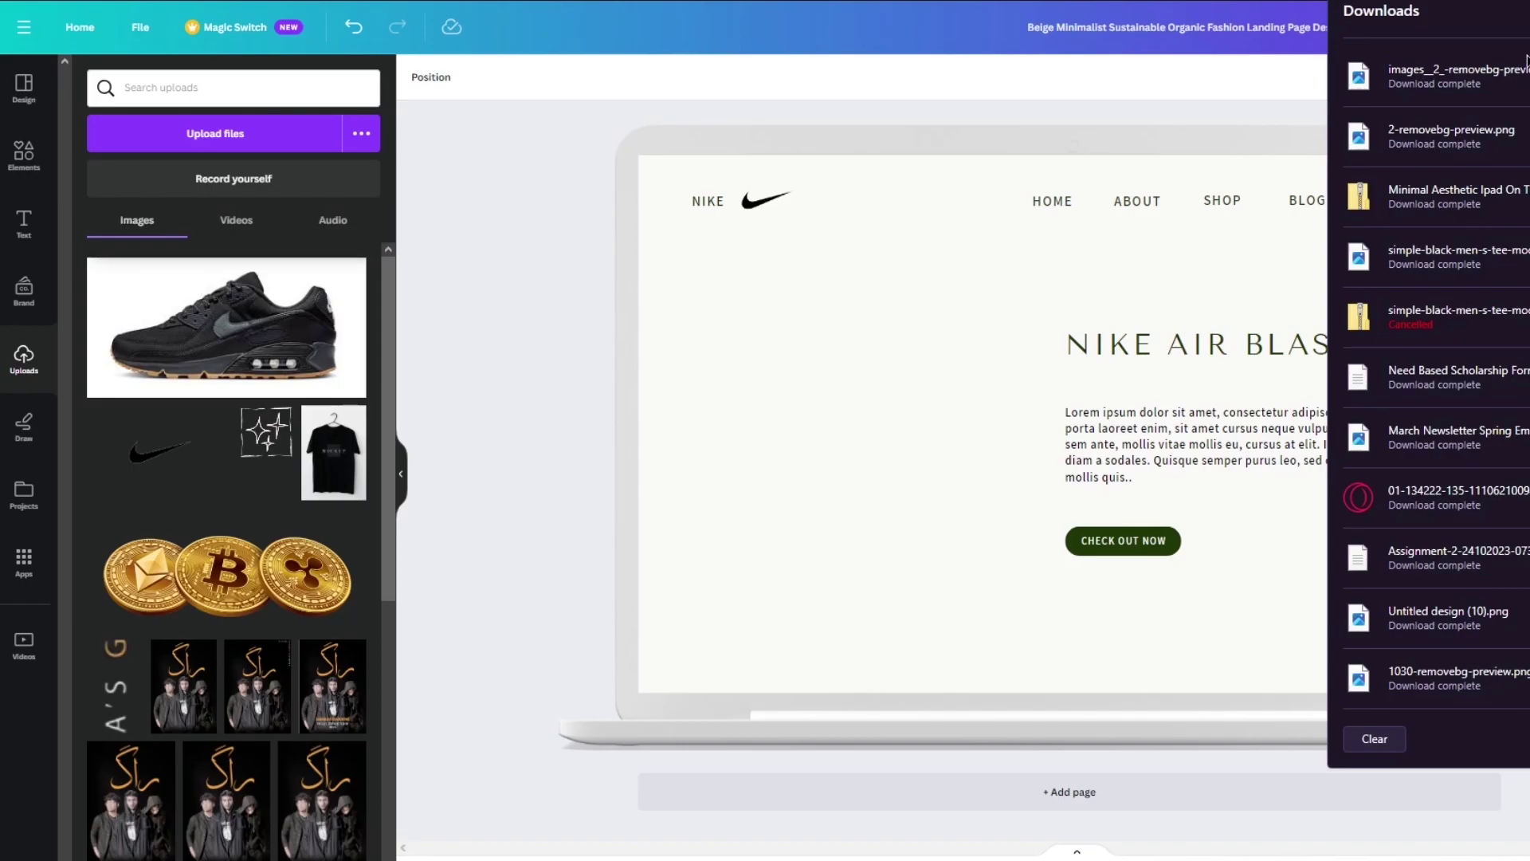
# Step: Drop the cut-out shoe onto the page, then shrink it and tilt it about 30° left of the heading
pyautogui.moveTo(1514, 71); pyautogui.dragTo(892, 270)
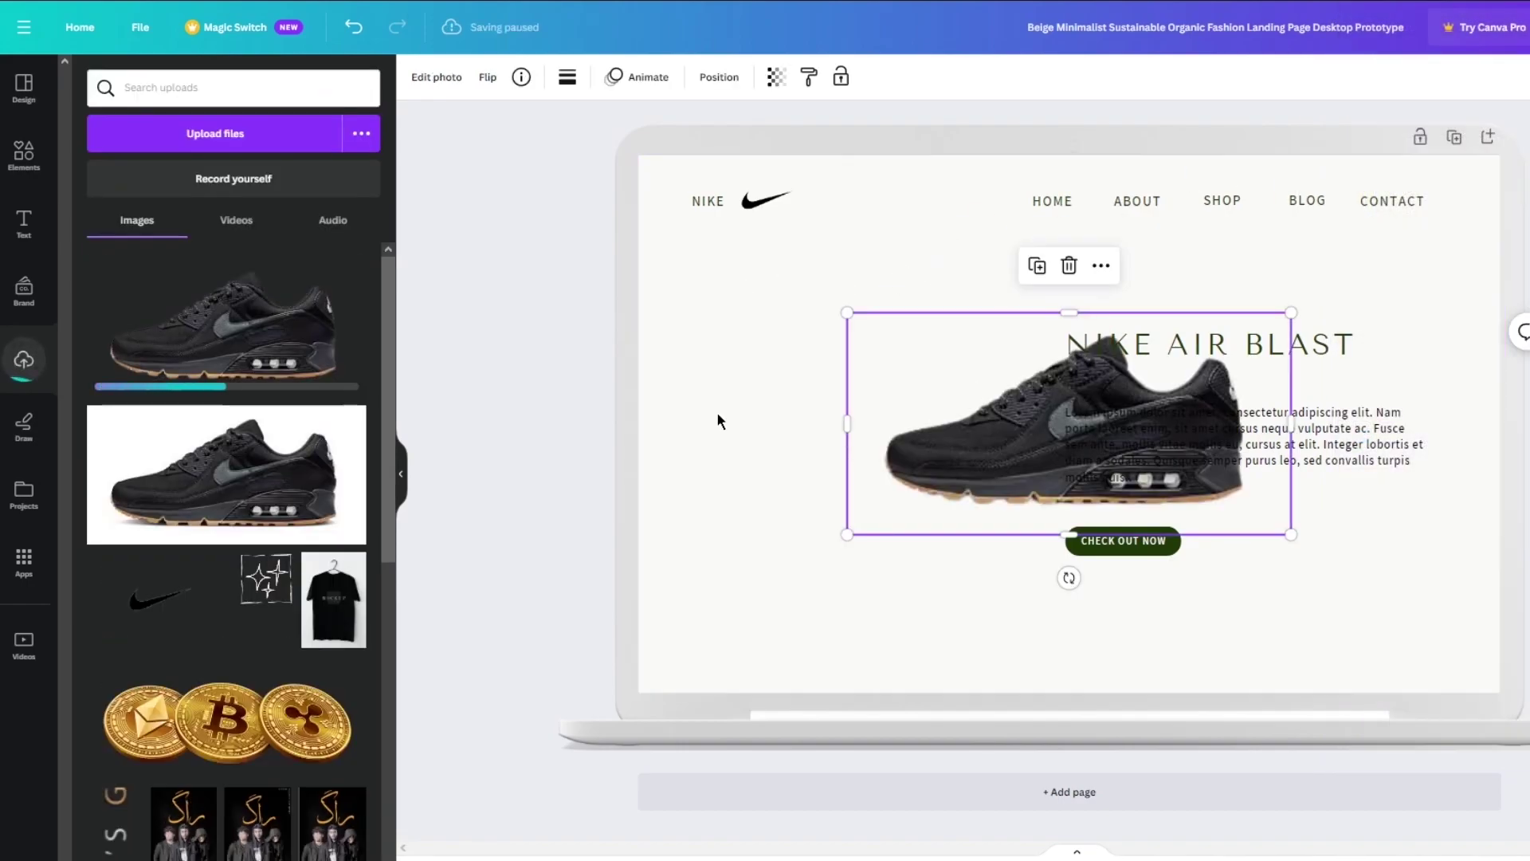
pyautogui.moveTo(892, 407); pyautogui.dragTo(643, 406)
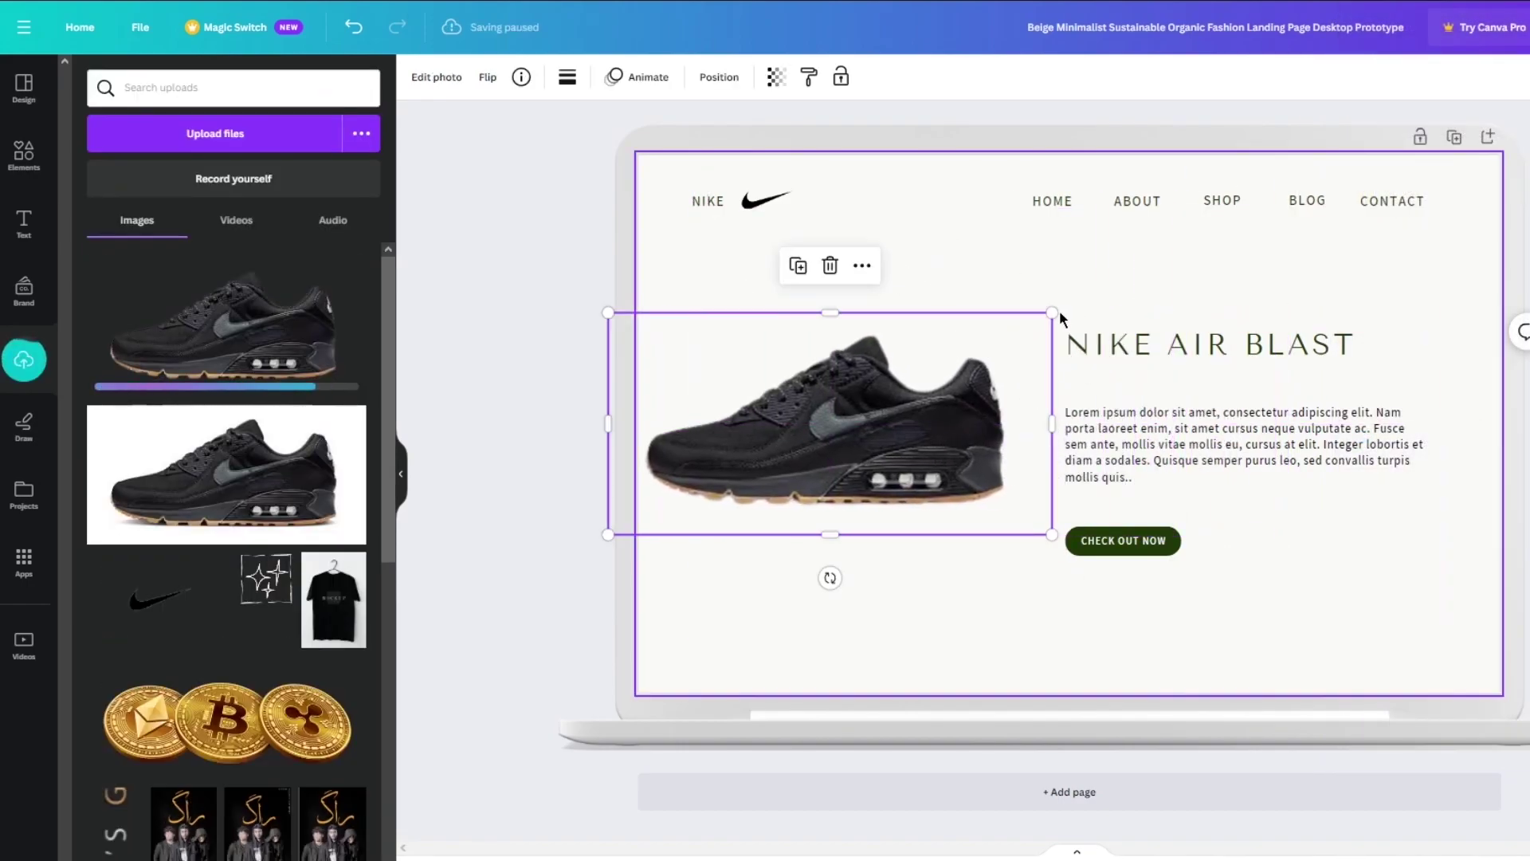
pyautogui.moveTo(1060, 317); pyautogui.dragTo(970, 382)
pyautogui.moveTo(779, 577); pyautogui.dragTo(904, 404)
pyautogui.hotkey('ctrl', 'z')
pyautogui.hotkey('ctrl', 'y')
pyautogui.click(518, 403)
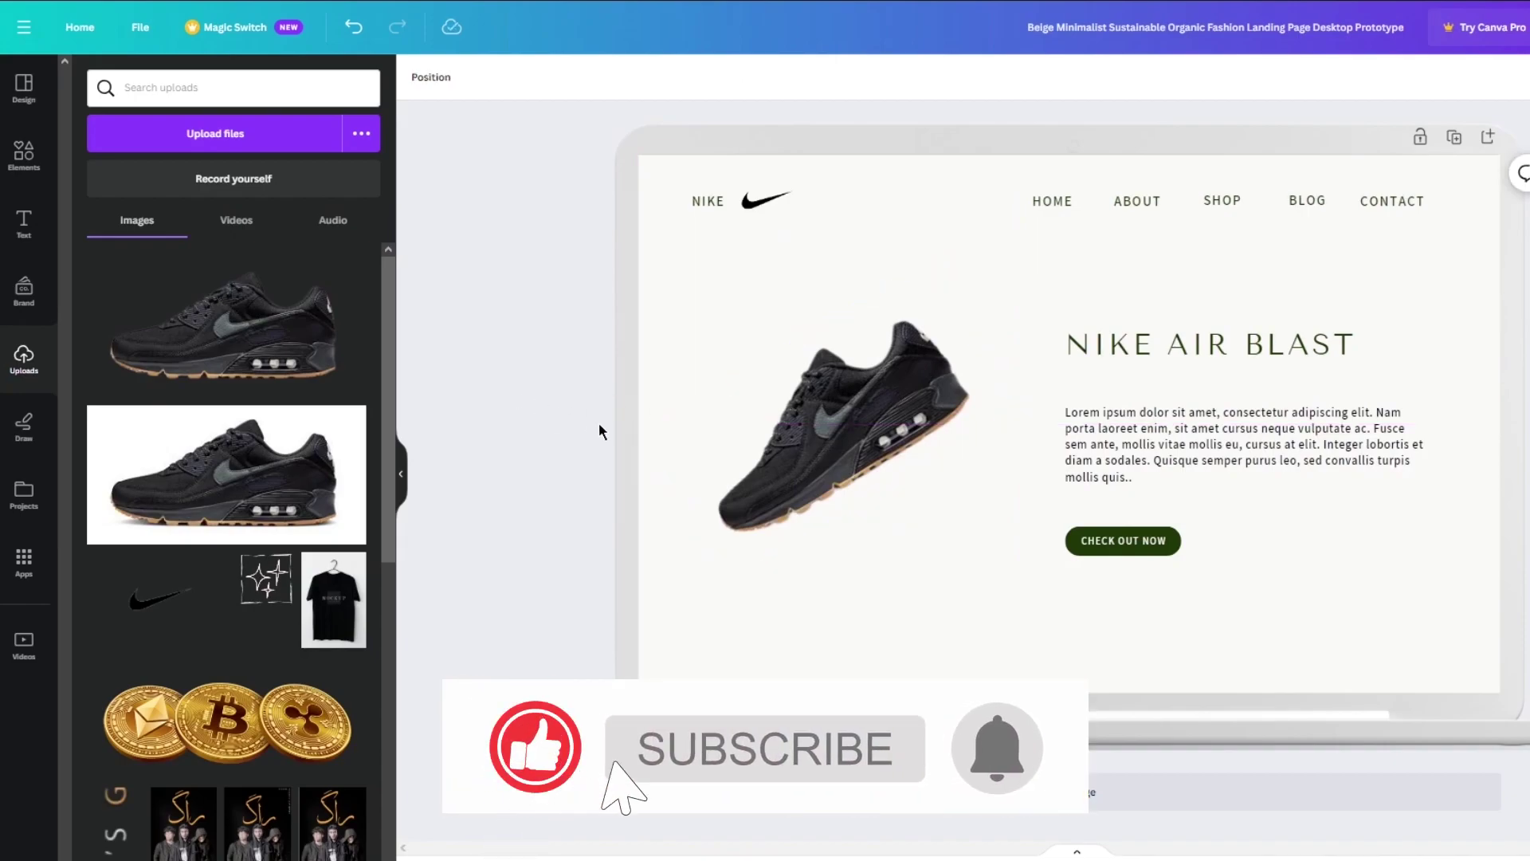
pyautogui.click(813, 371)
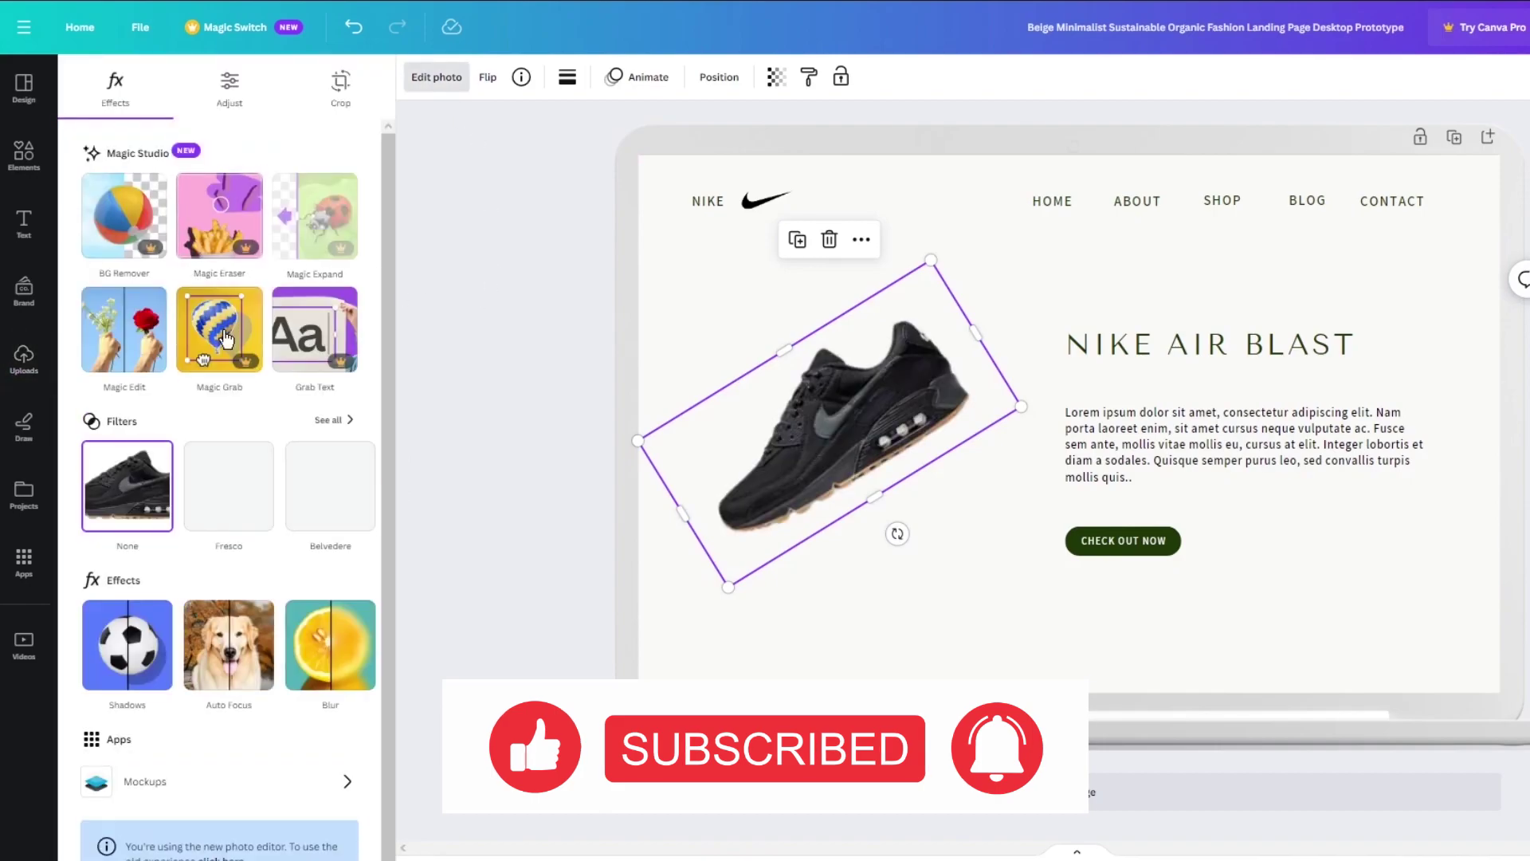
# Step: Apply a Drop shadow to the shoe from its Shadows options
pyautogui.click(108, 316)
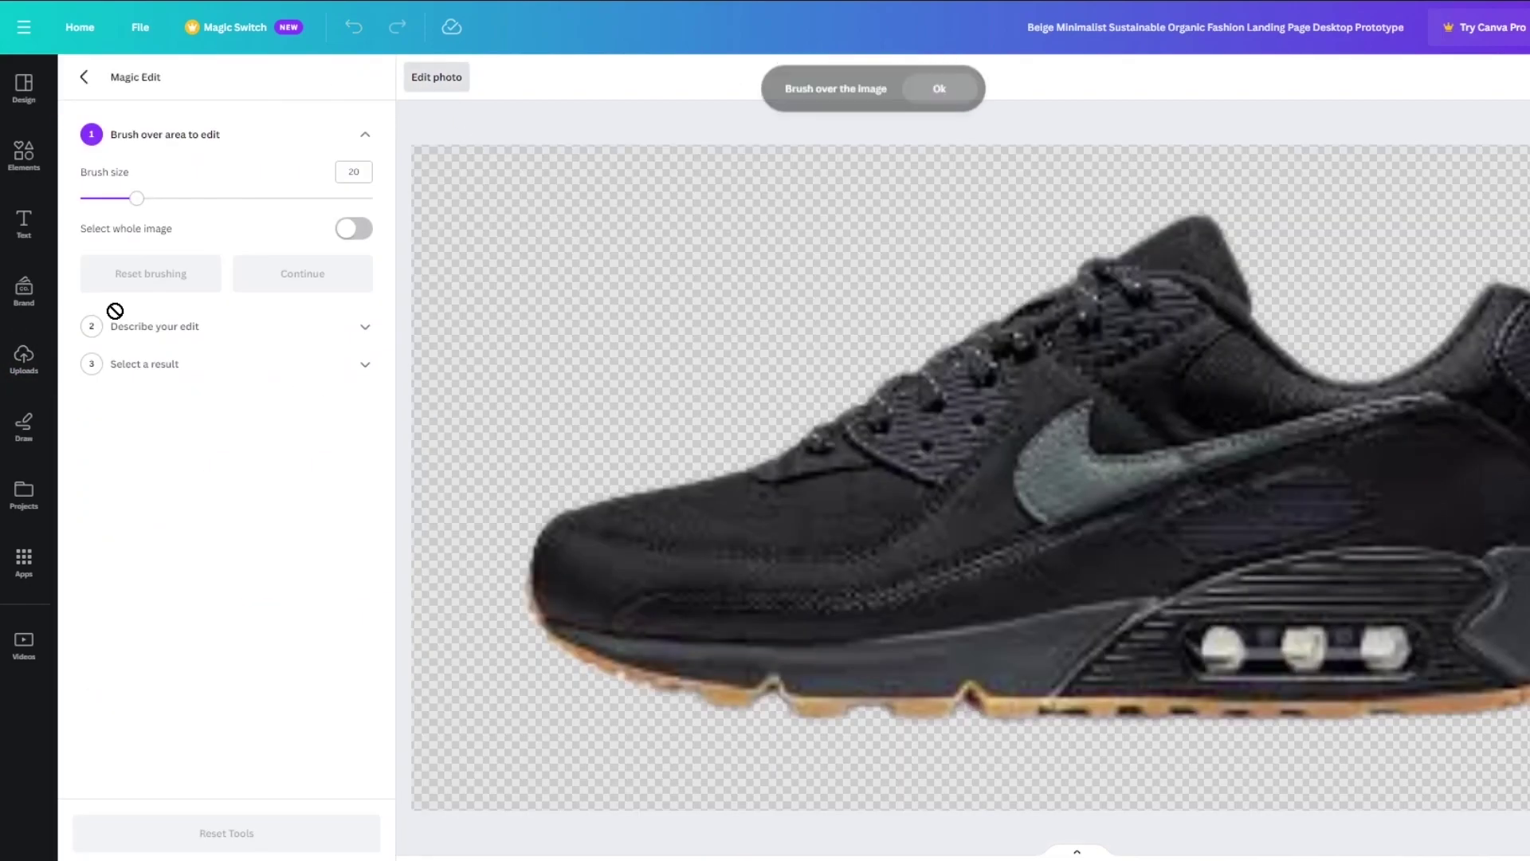
pyautogui.click(84, 77)
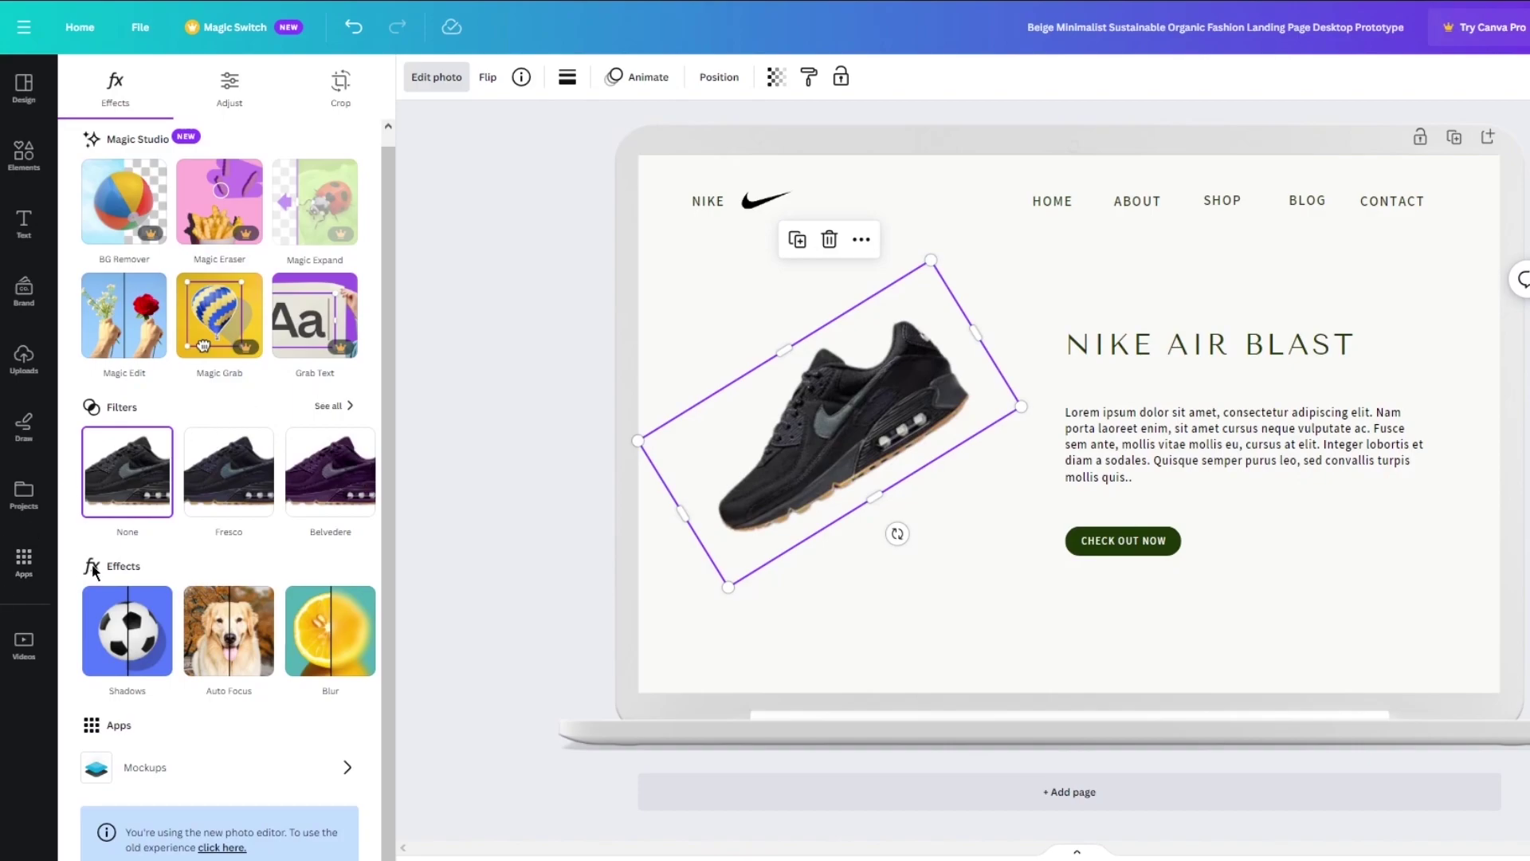
pyautogui.click(127, 629)
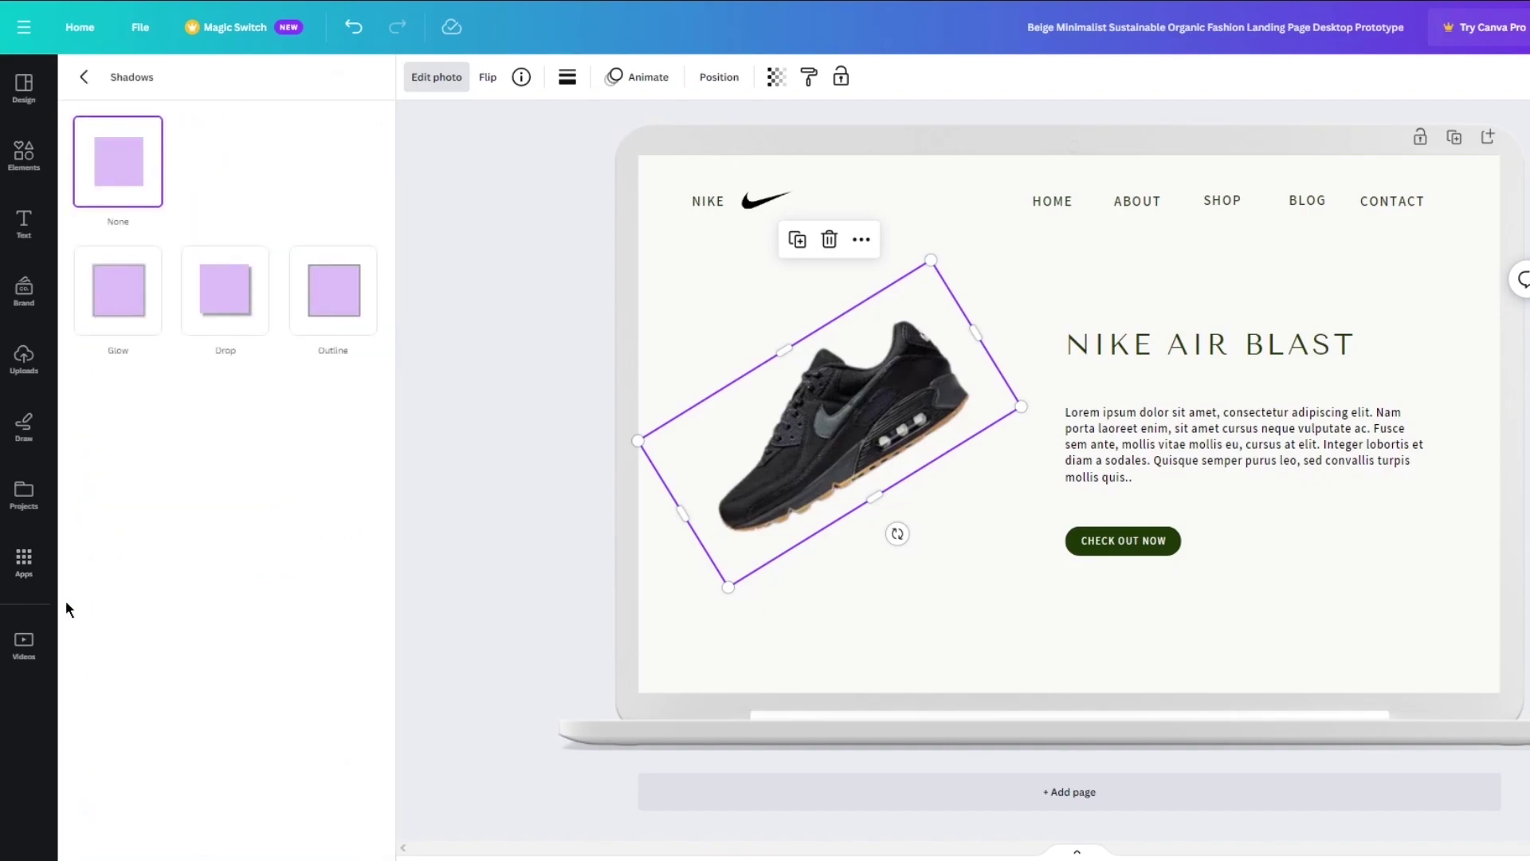
pyautogui.click(216, 312)
pyautogui.moveTo(158, 411); pyautogui.dragTo(103, 413)
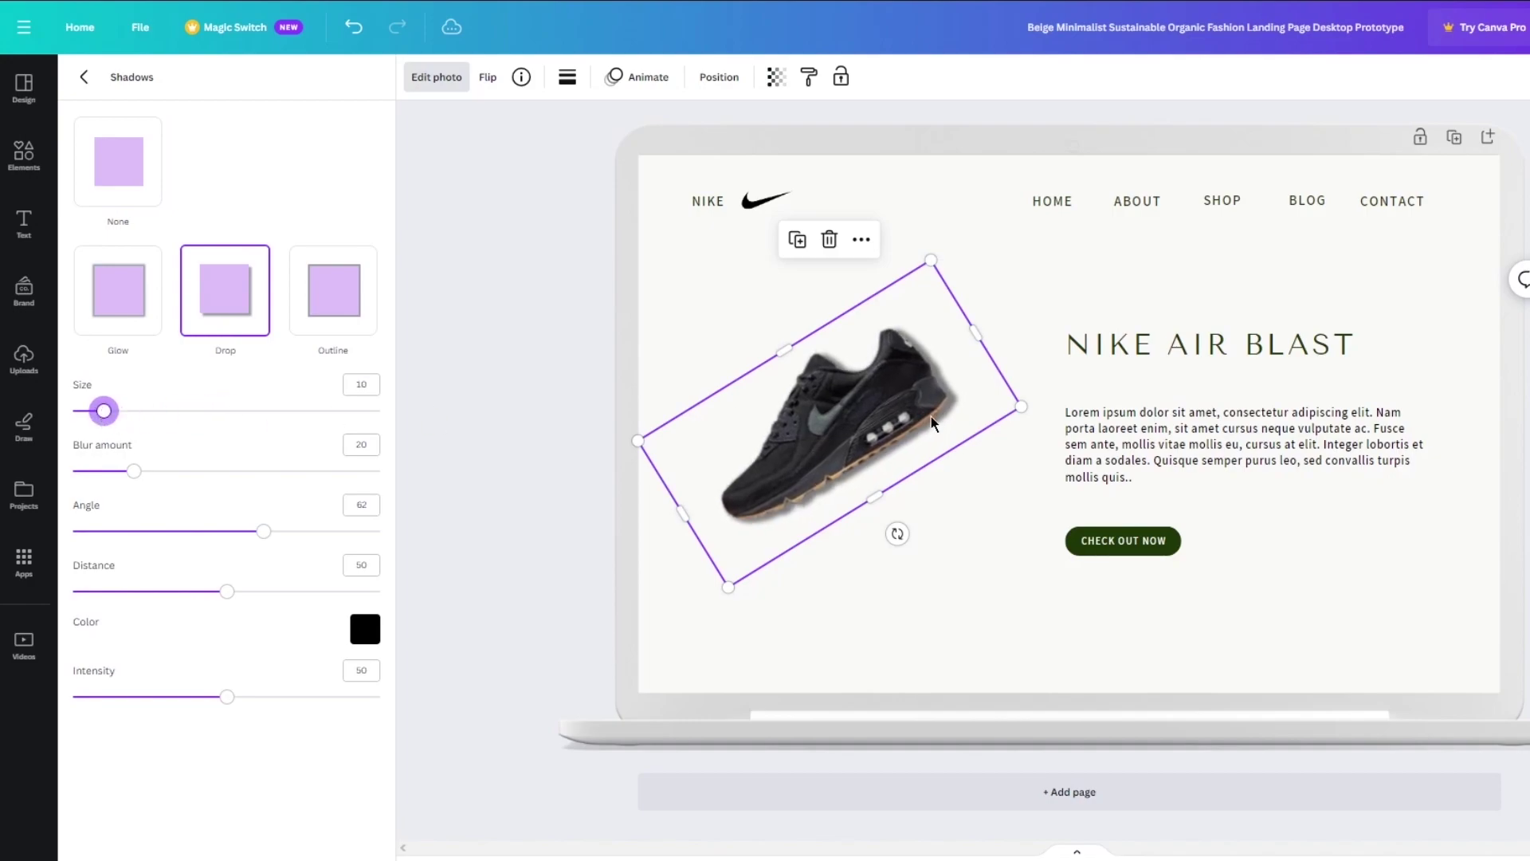
pyautogui.click(141, 310)
pyautogui.click(345, 291)
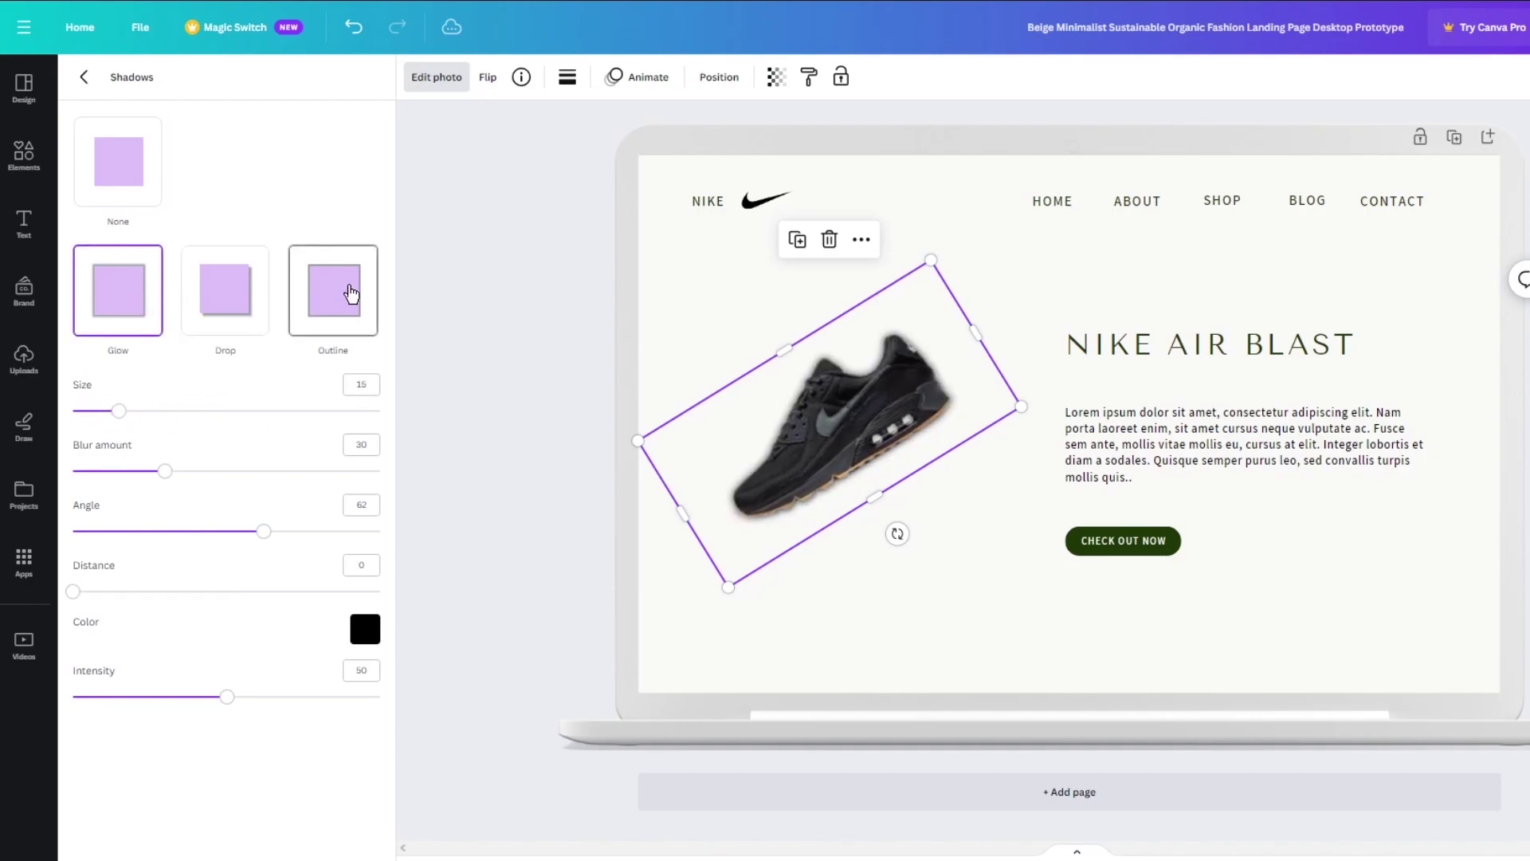
pyautogui.click(231, 297)
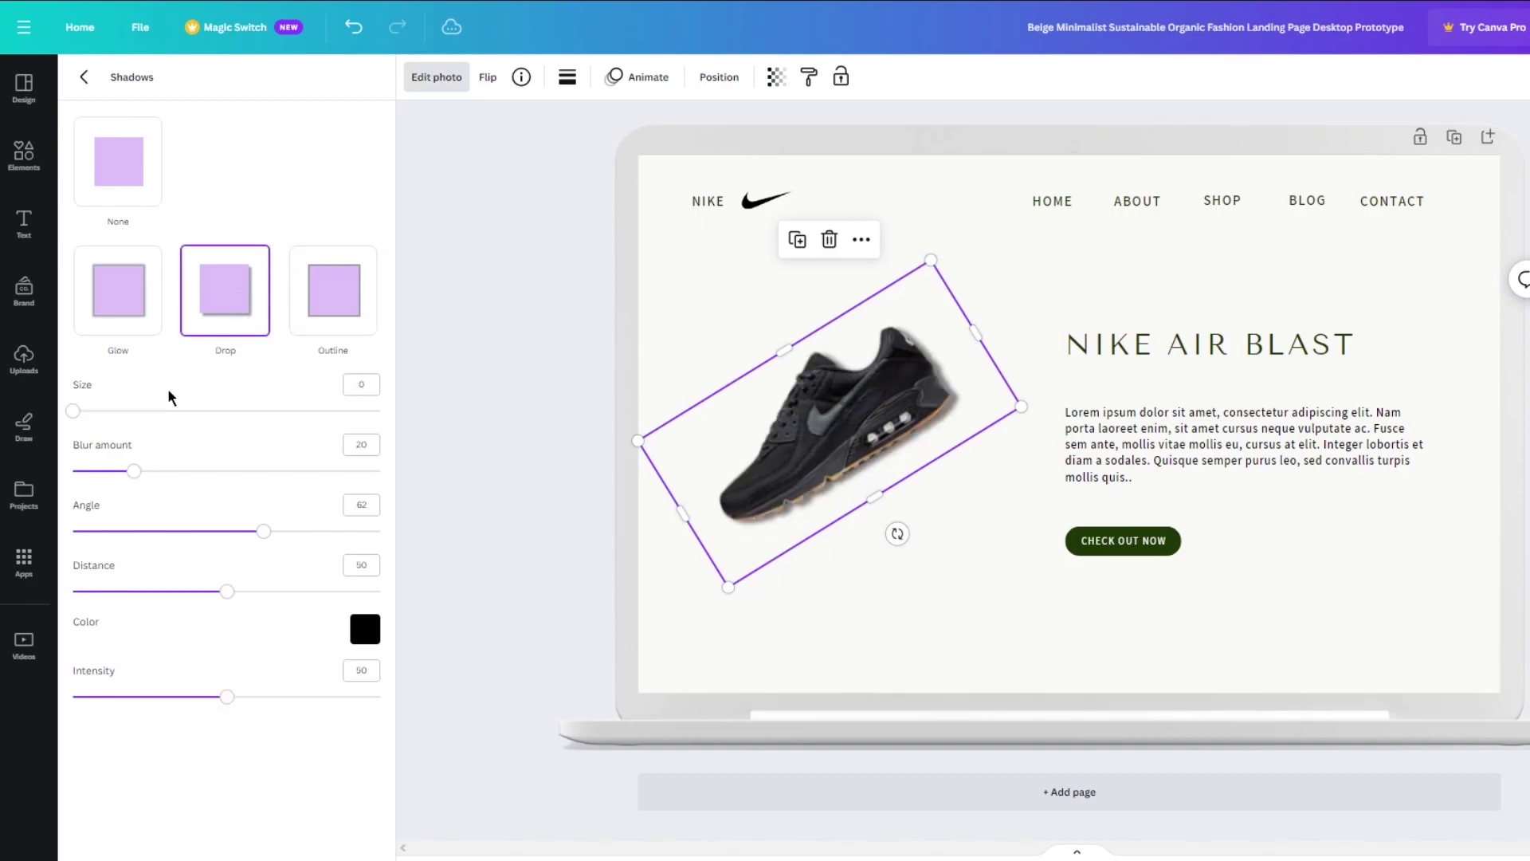
# Step: Set the drop shadow to blur 19, distance 31 and size 11
pyautogui.moveTo(134, 471); pyautogui.dragTo(73, 471)
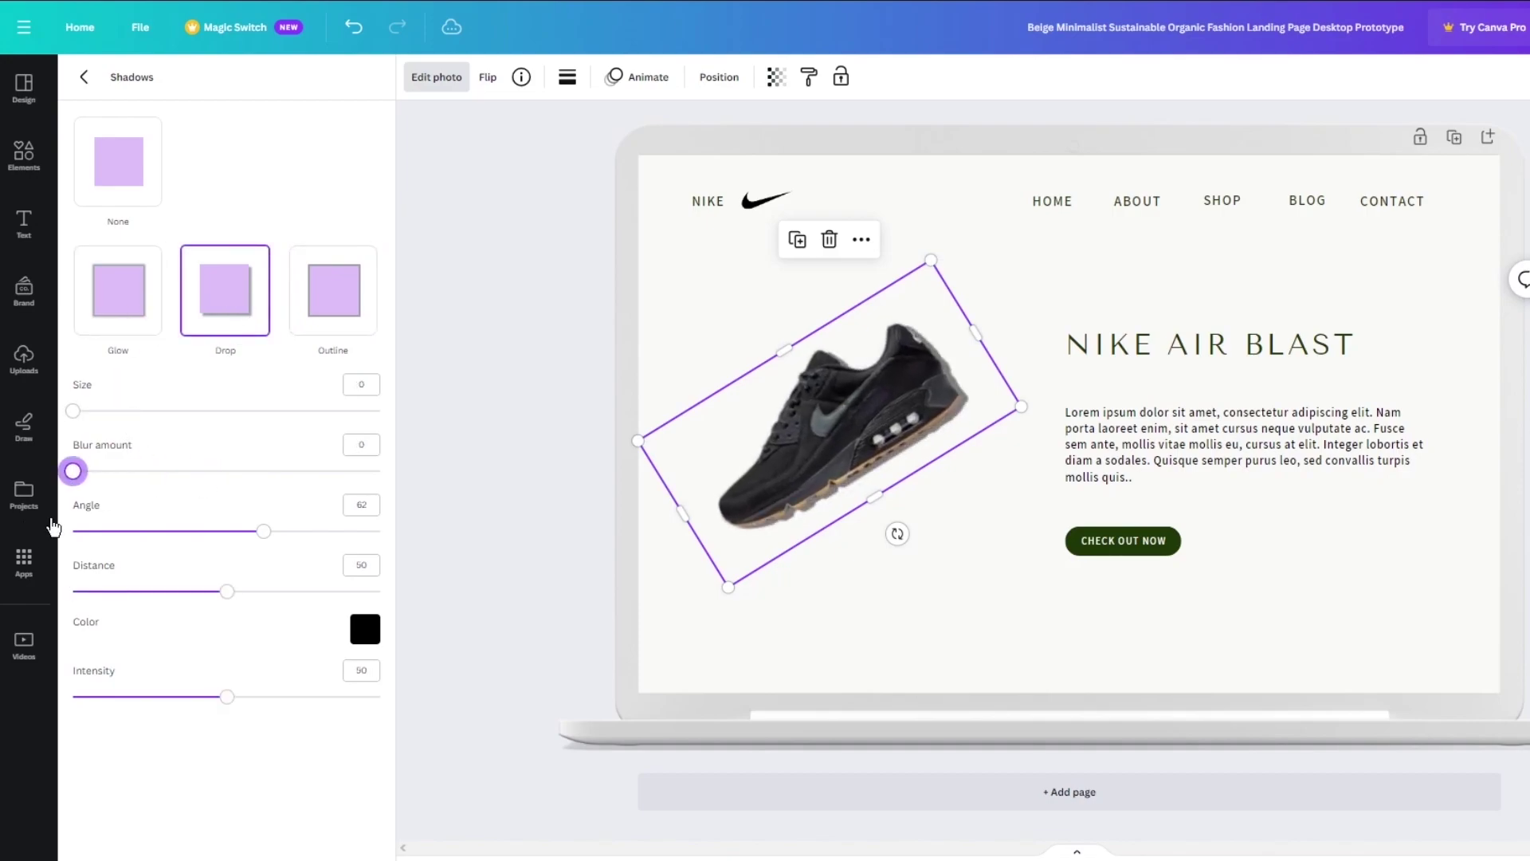
pyautogui.moveTo(52, 526); pyautogui.dragTo(132, 530)
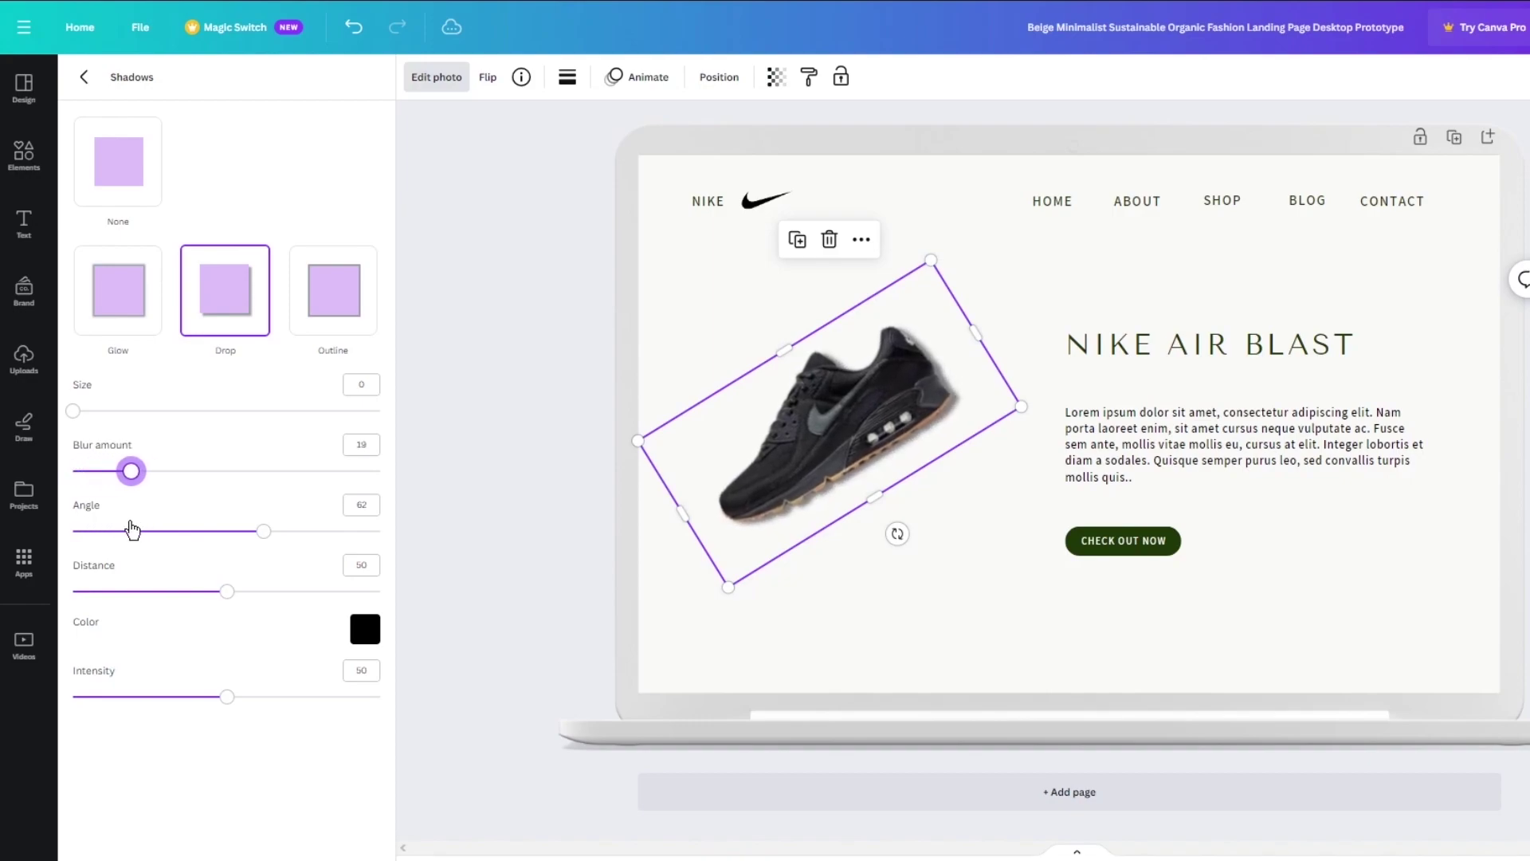
pyautogui.moveTo(221, 592); pyautogui.dragTo(167, 590)
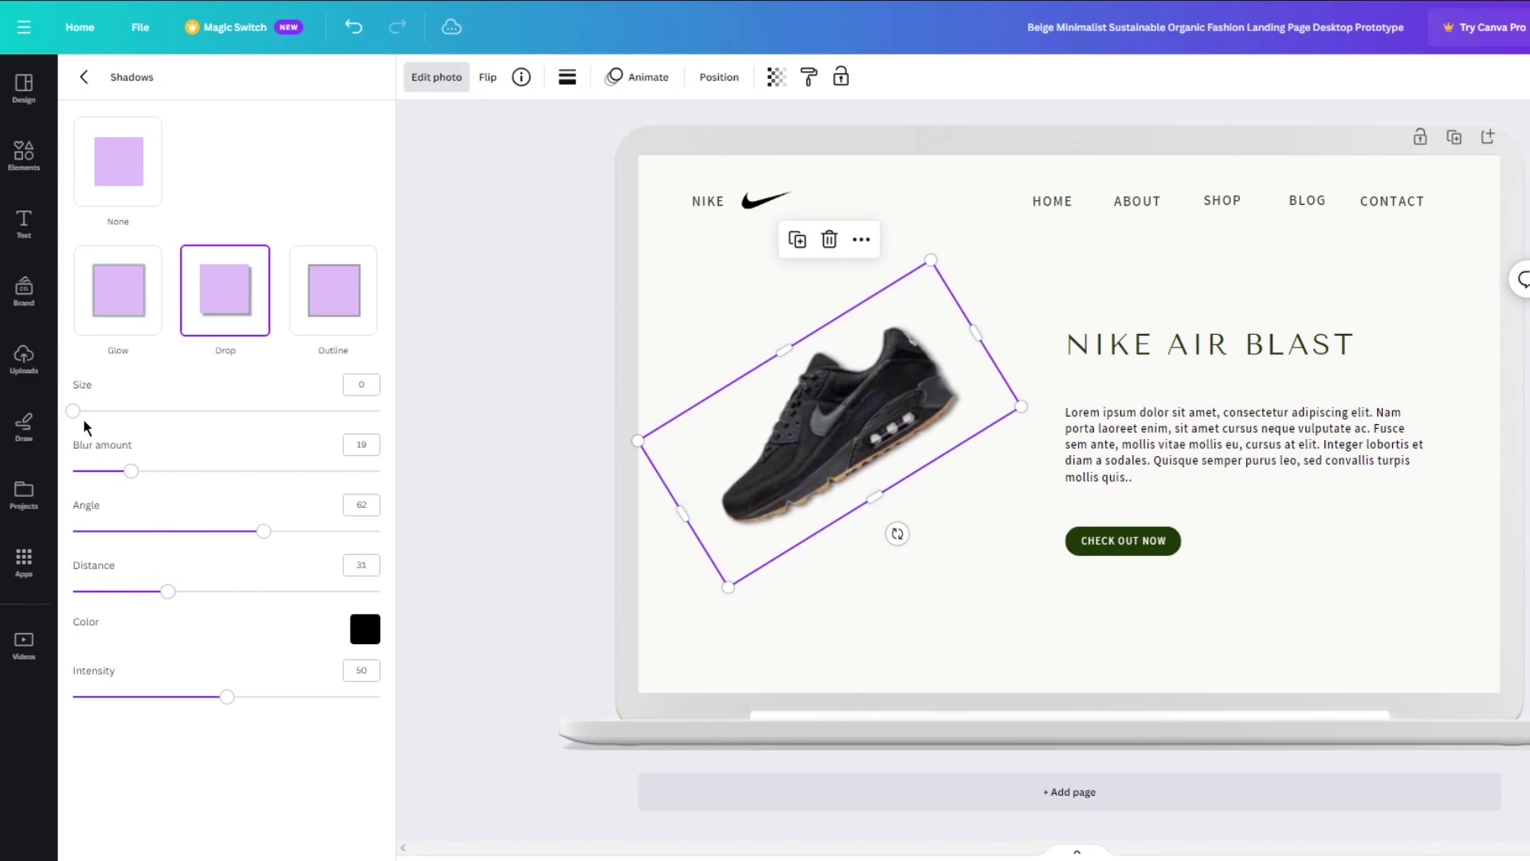
pyautogui.moveTo(100, 416); pyautogui.dragTo(154, 421)
pyautogui.click(810, 625)
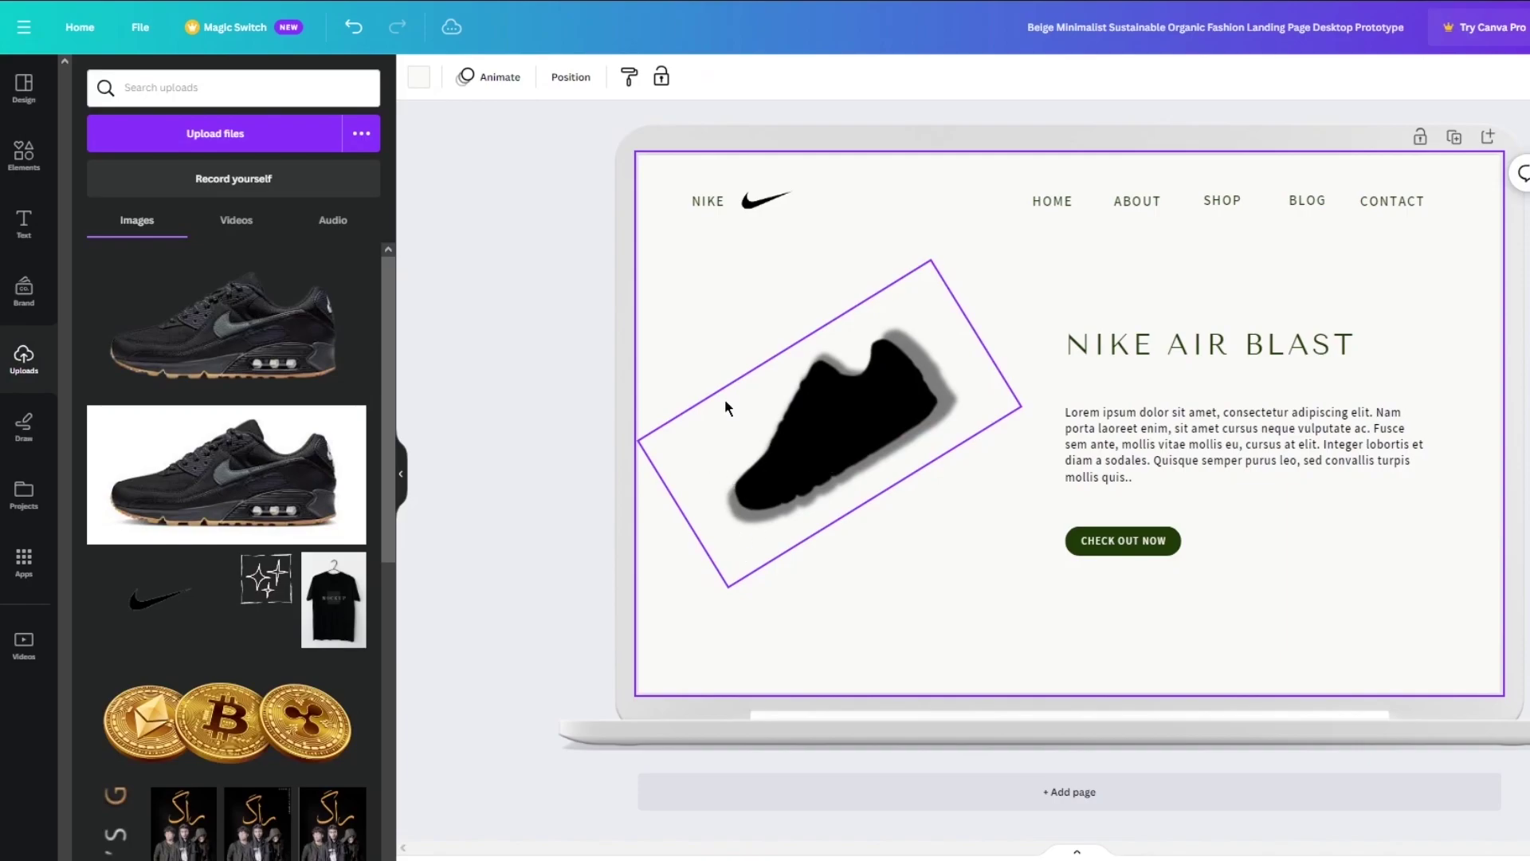
# Step: Undo the glitch, then enlarge the shoe and rotate it nearly level
pyautogui.hotkey('ctrl', 'z')
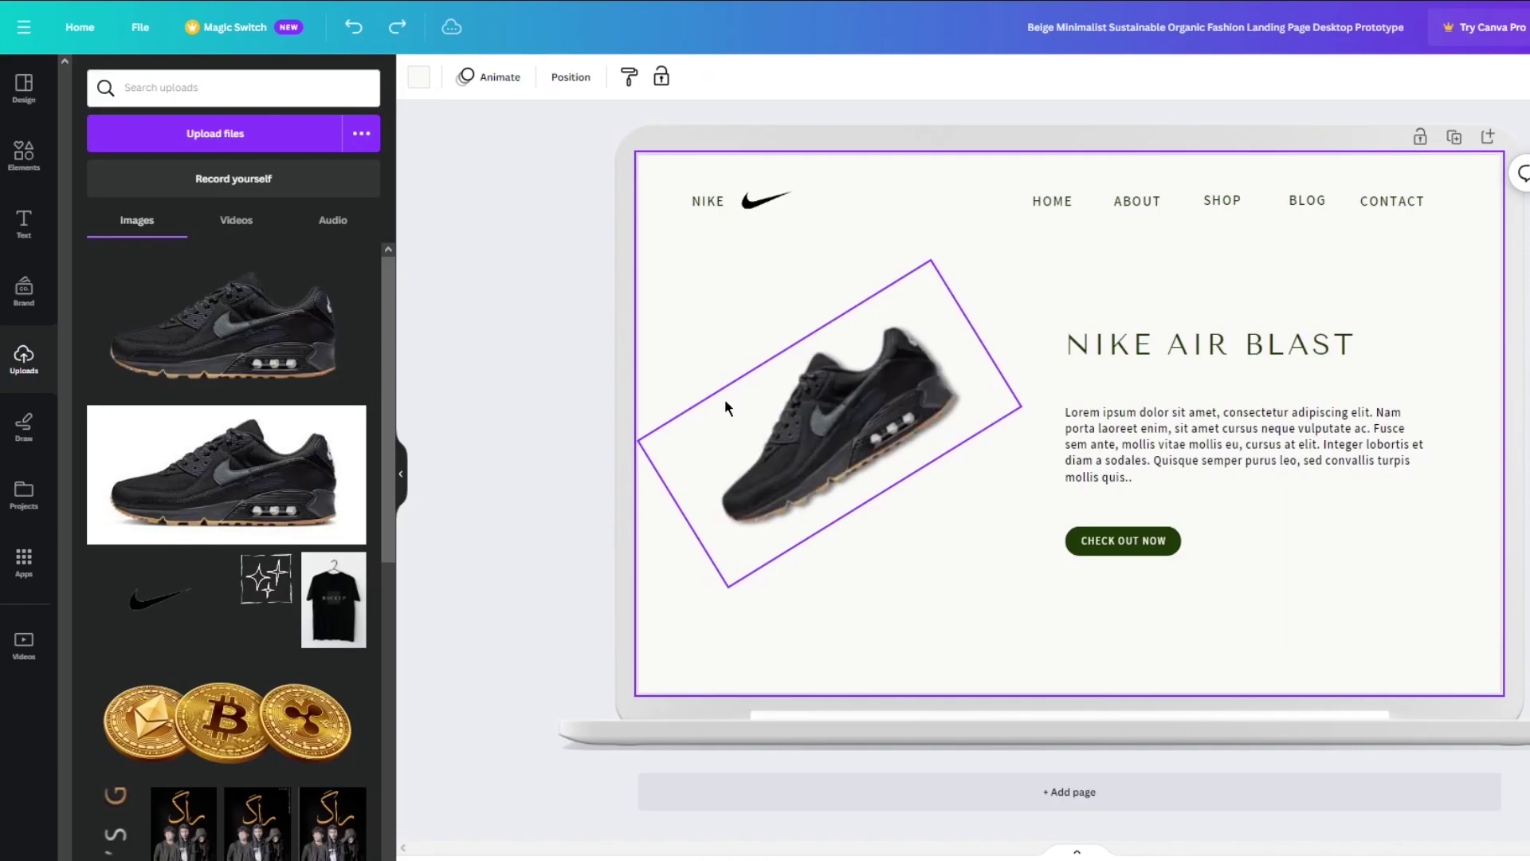
pyautogui.click(726, 402)
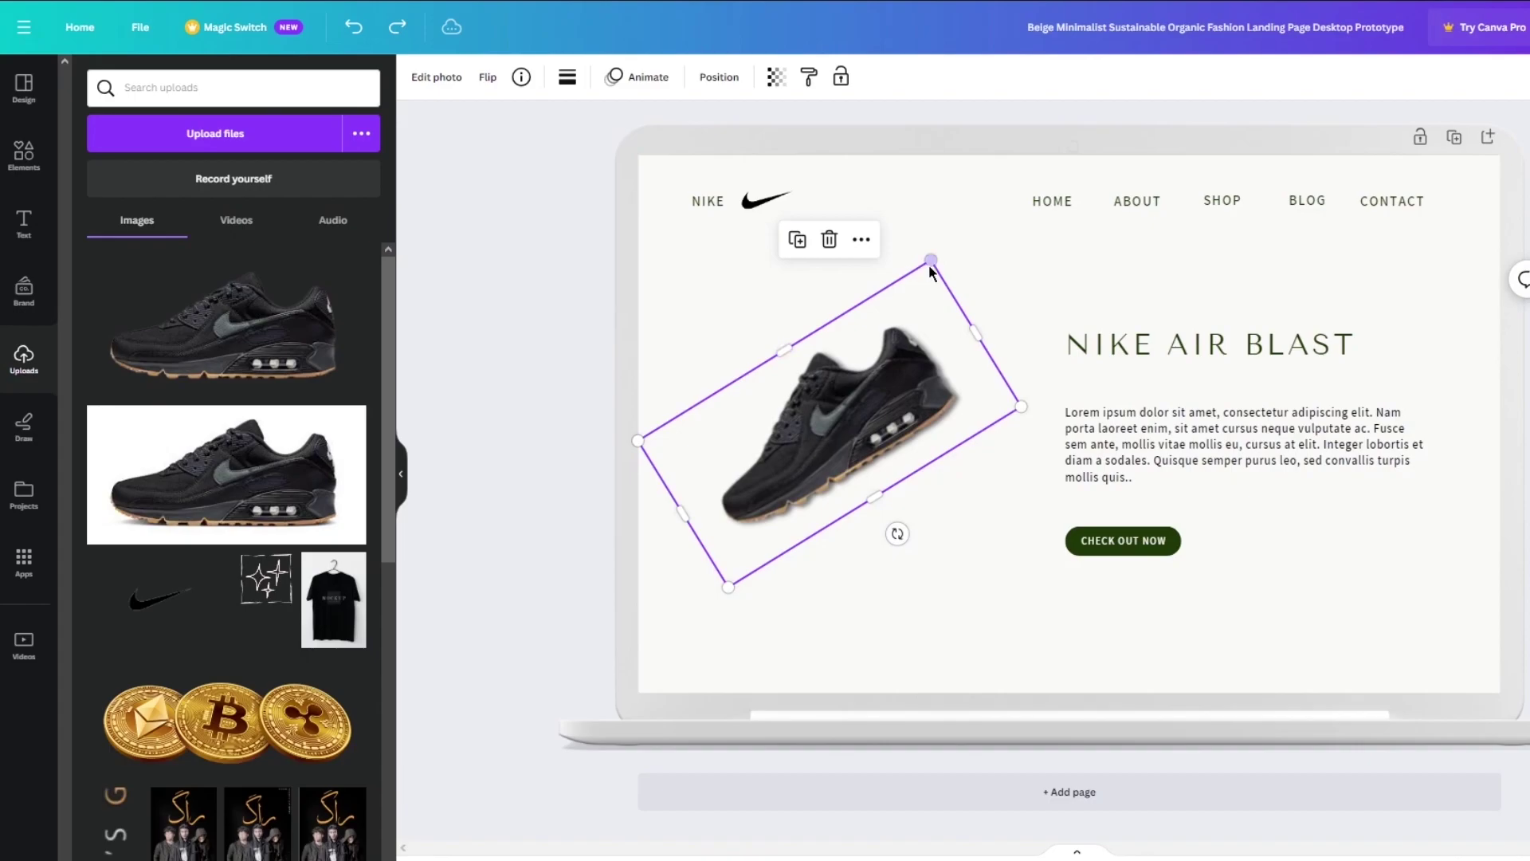
pyautogui.moveTo(931, 260); pyautogui.dragTo(1002, 195)
pyautogui.moveTo(923, 394); pyautogui.dragTo(903, 445)
pyautogui.moveTo(930, 564); pyautogui.dragTo(838, 578)
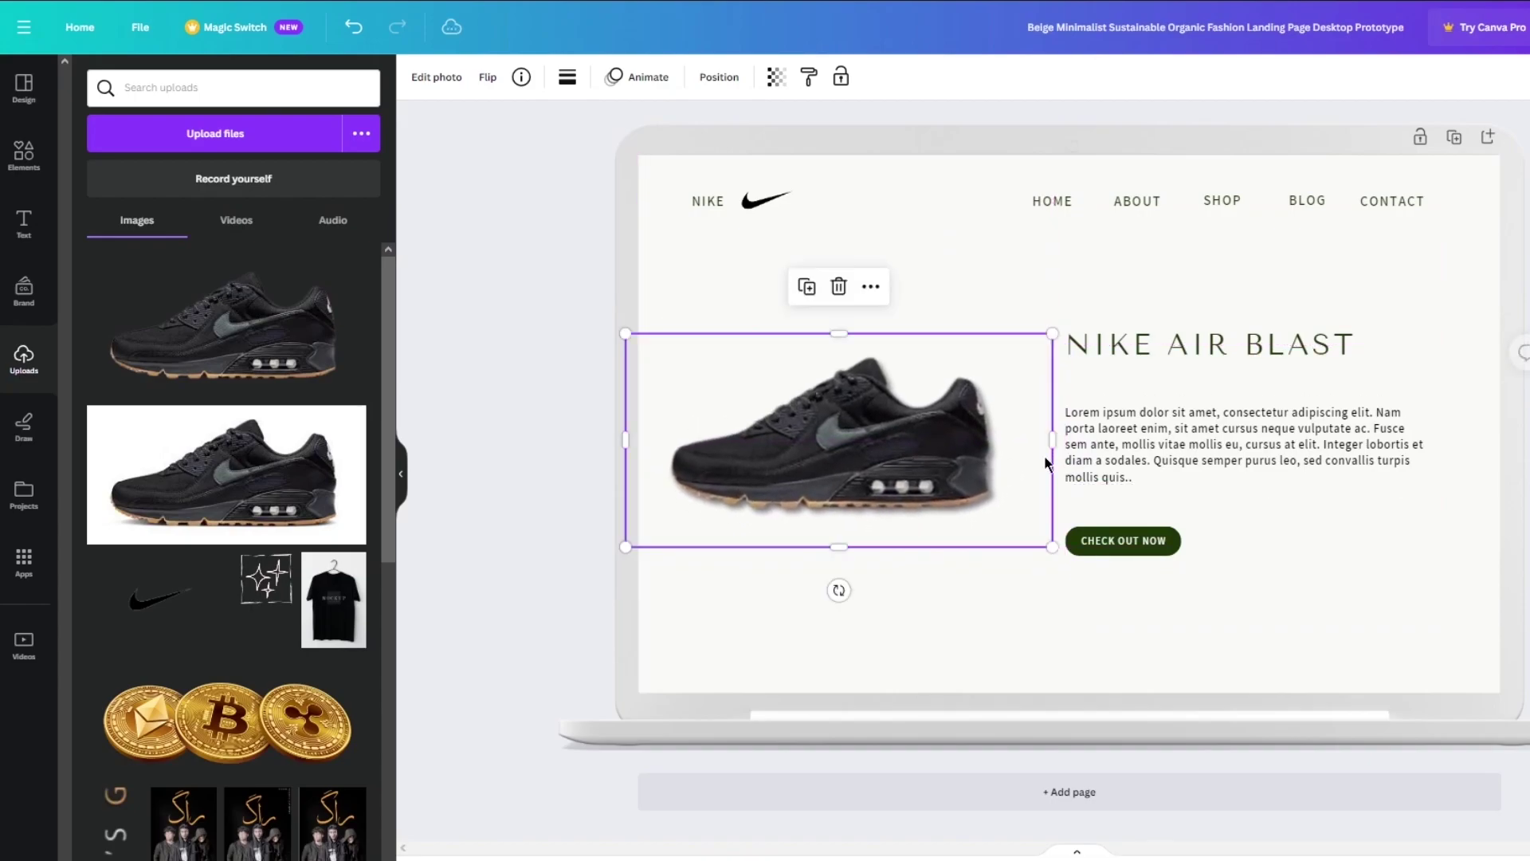
pyautogui.click(839, 579)
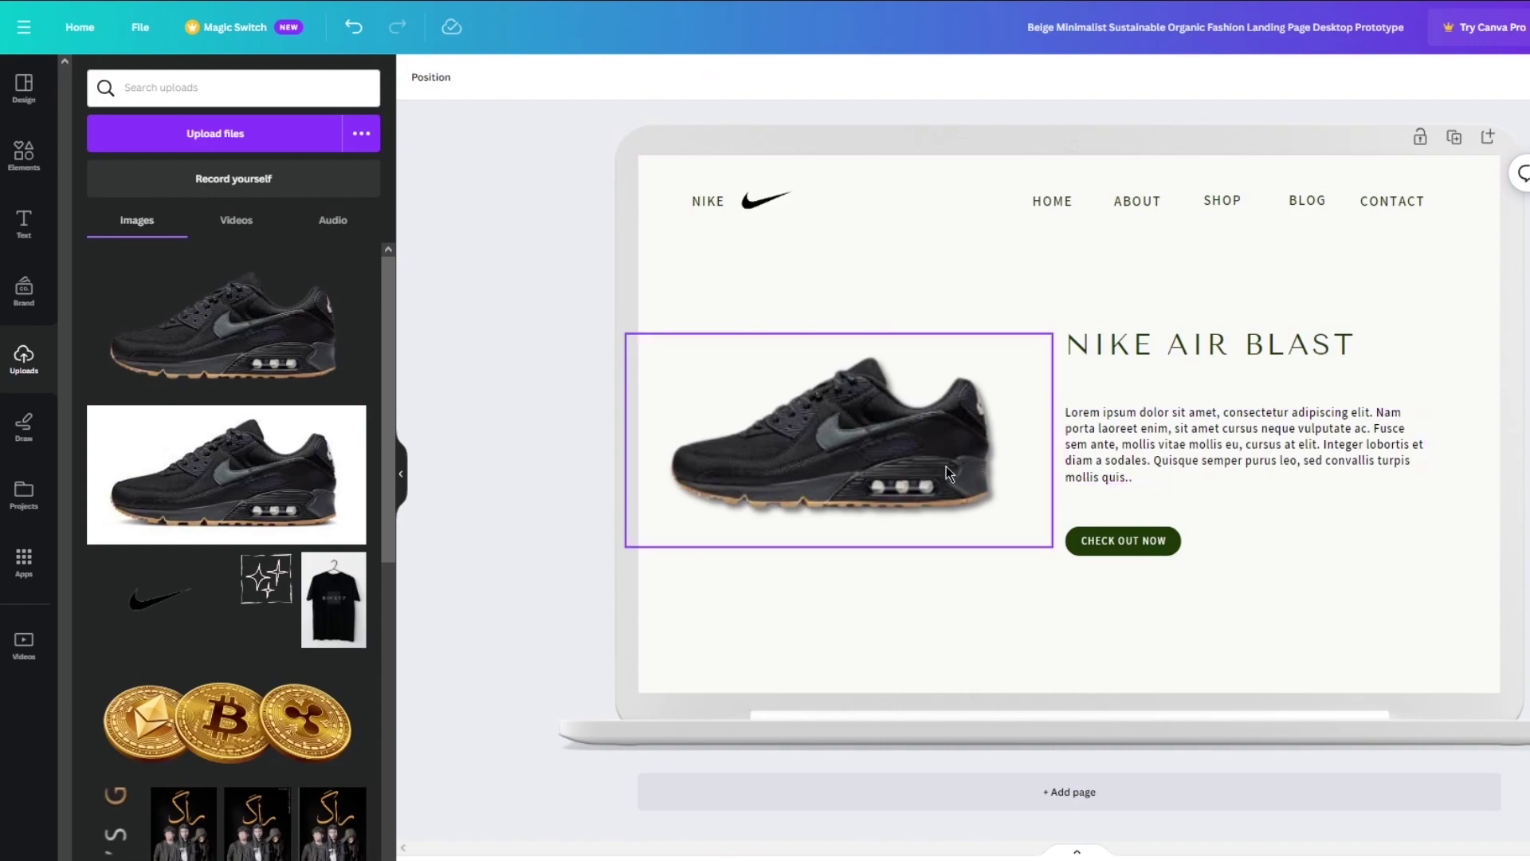
# Step: Position the shoe centred beside the NIKE AIR BLAST heading and text
pyautogui.moveTo(950, 464); pyautogui.dragTo(937, 453)
pyautogui.click(1286, 536)
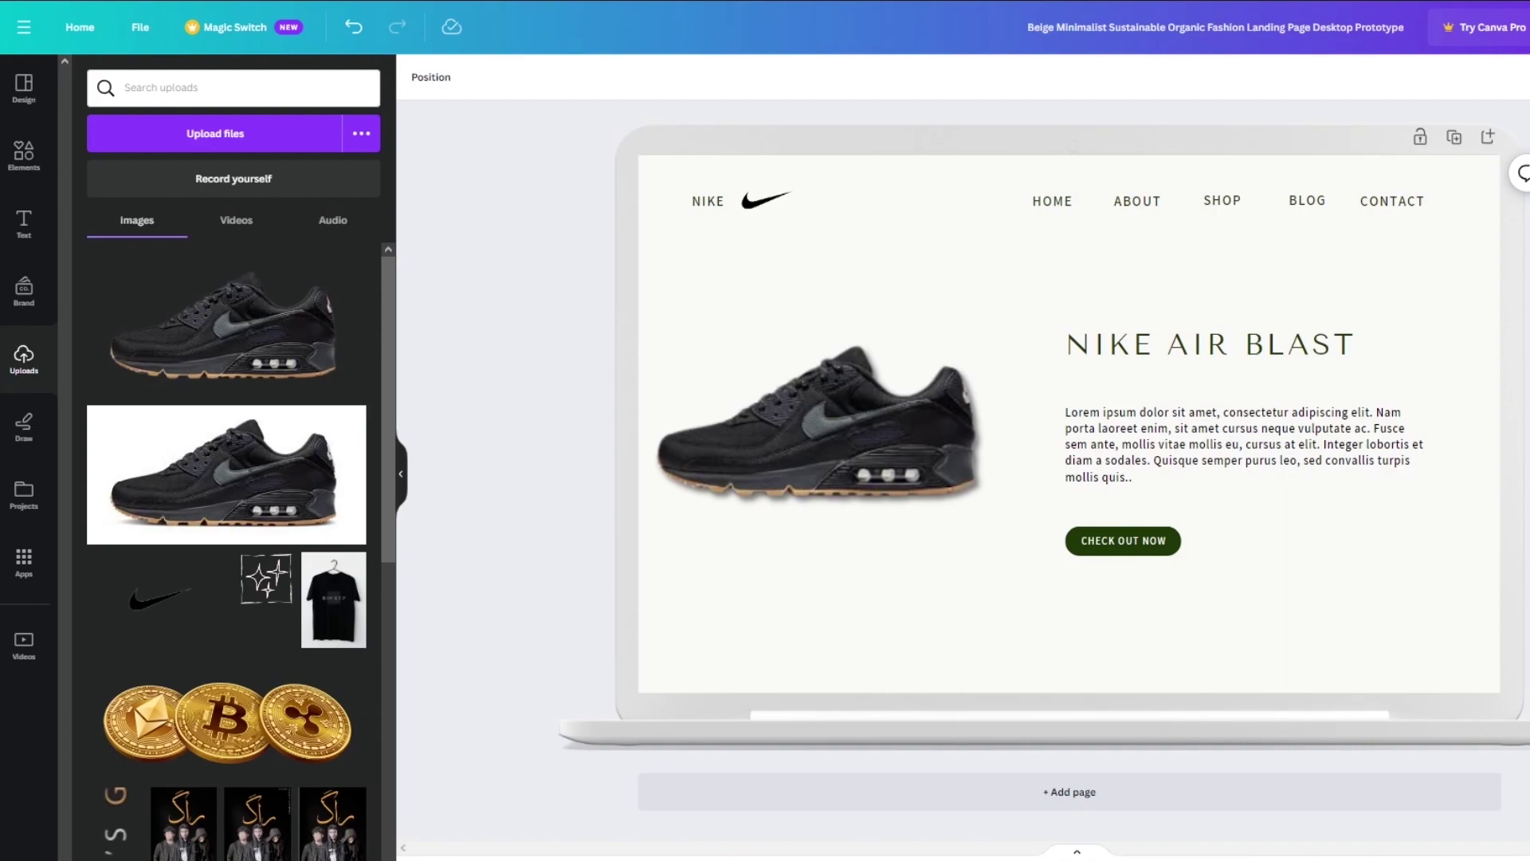
pyautogui.moveTo(919, 458); pyautogui.dragTo(940, 453)
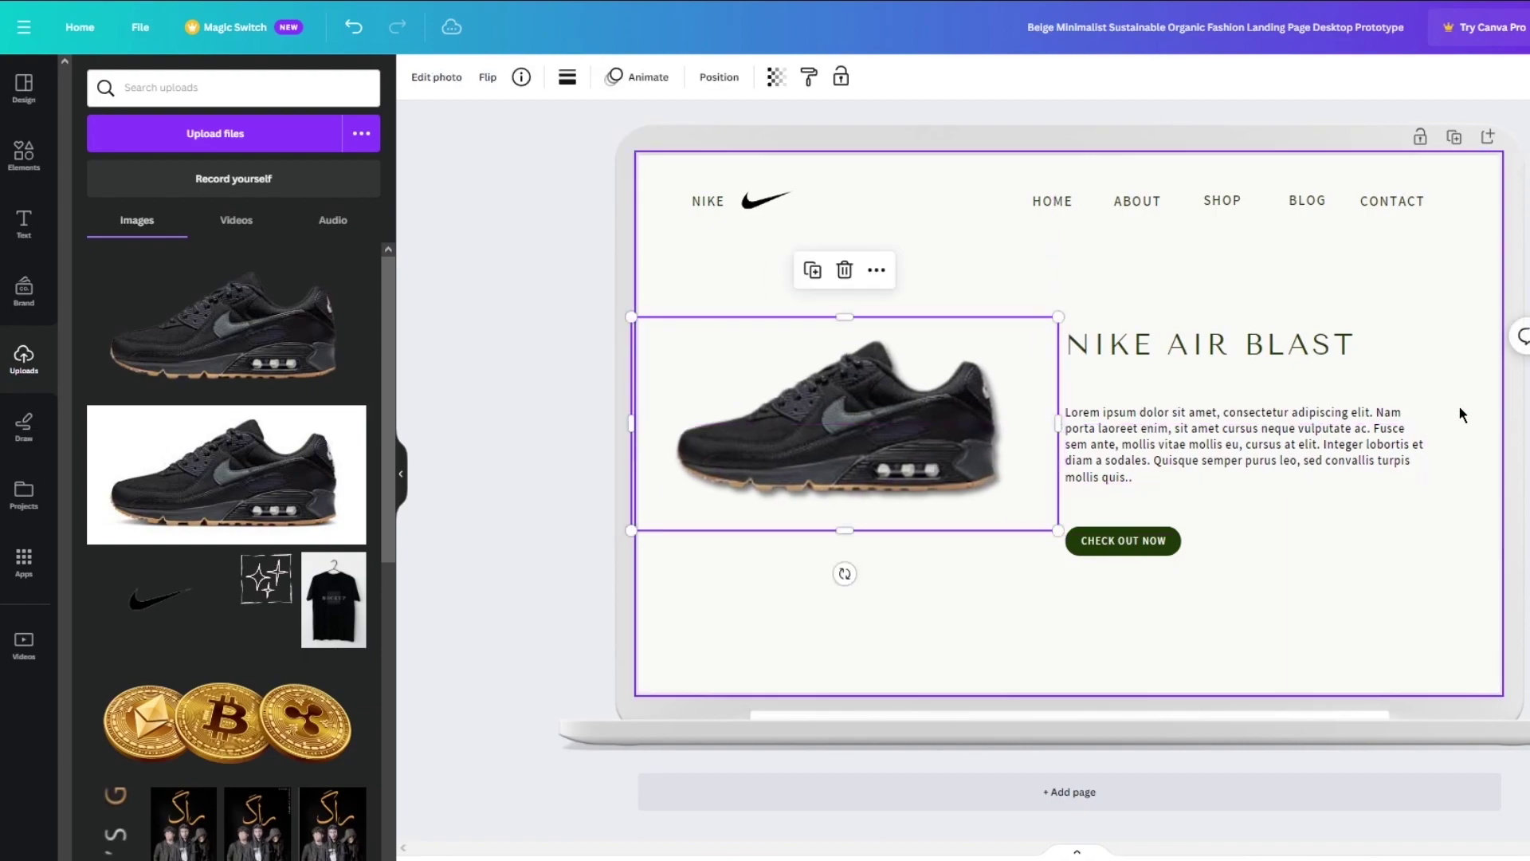
pyautogui.press('Escape')
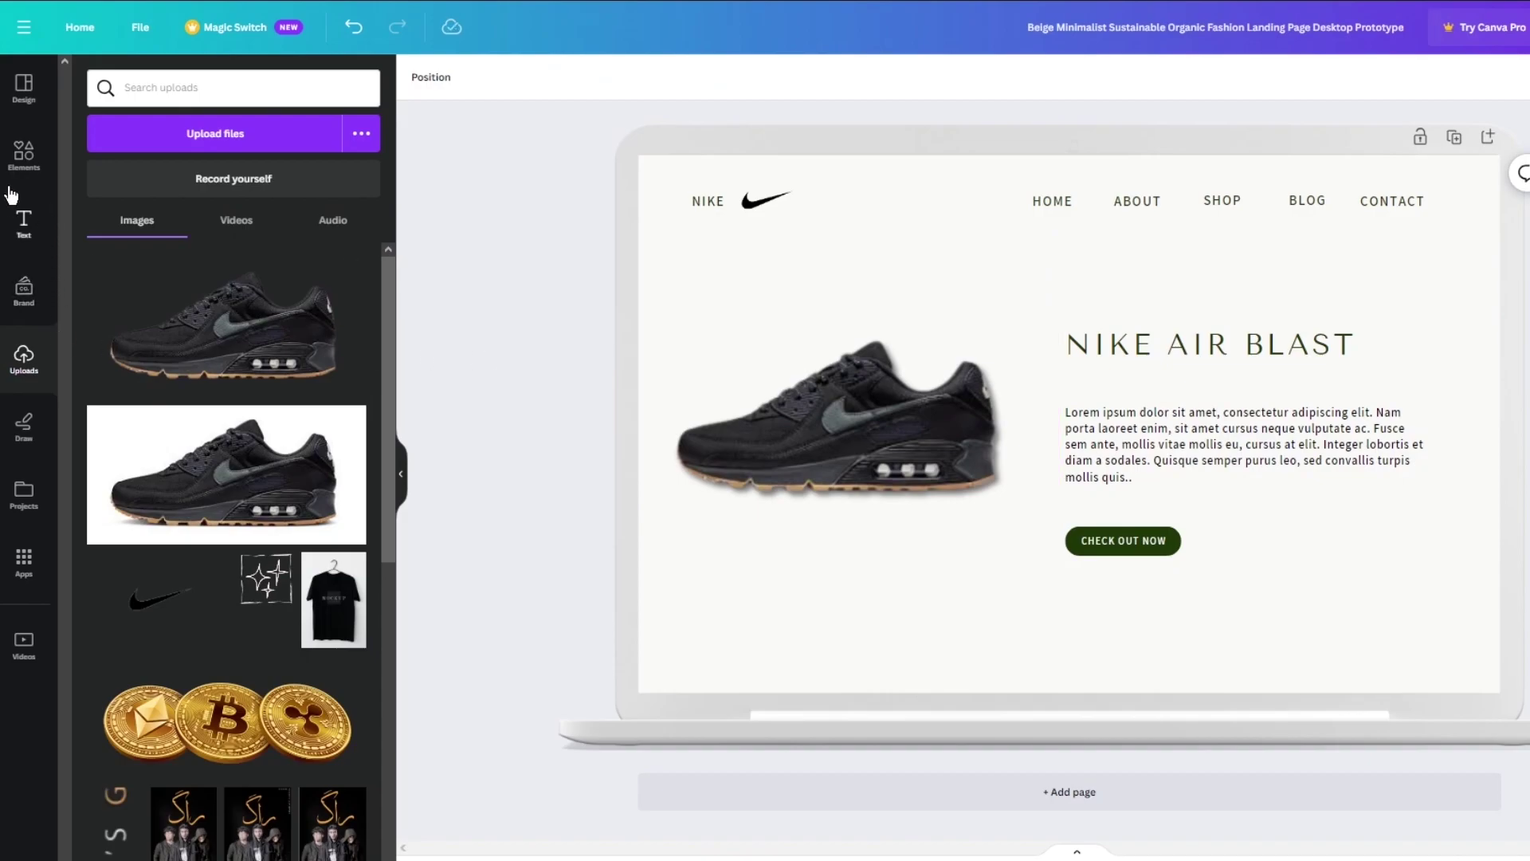
pyautogui.click(24, 154)
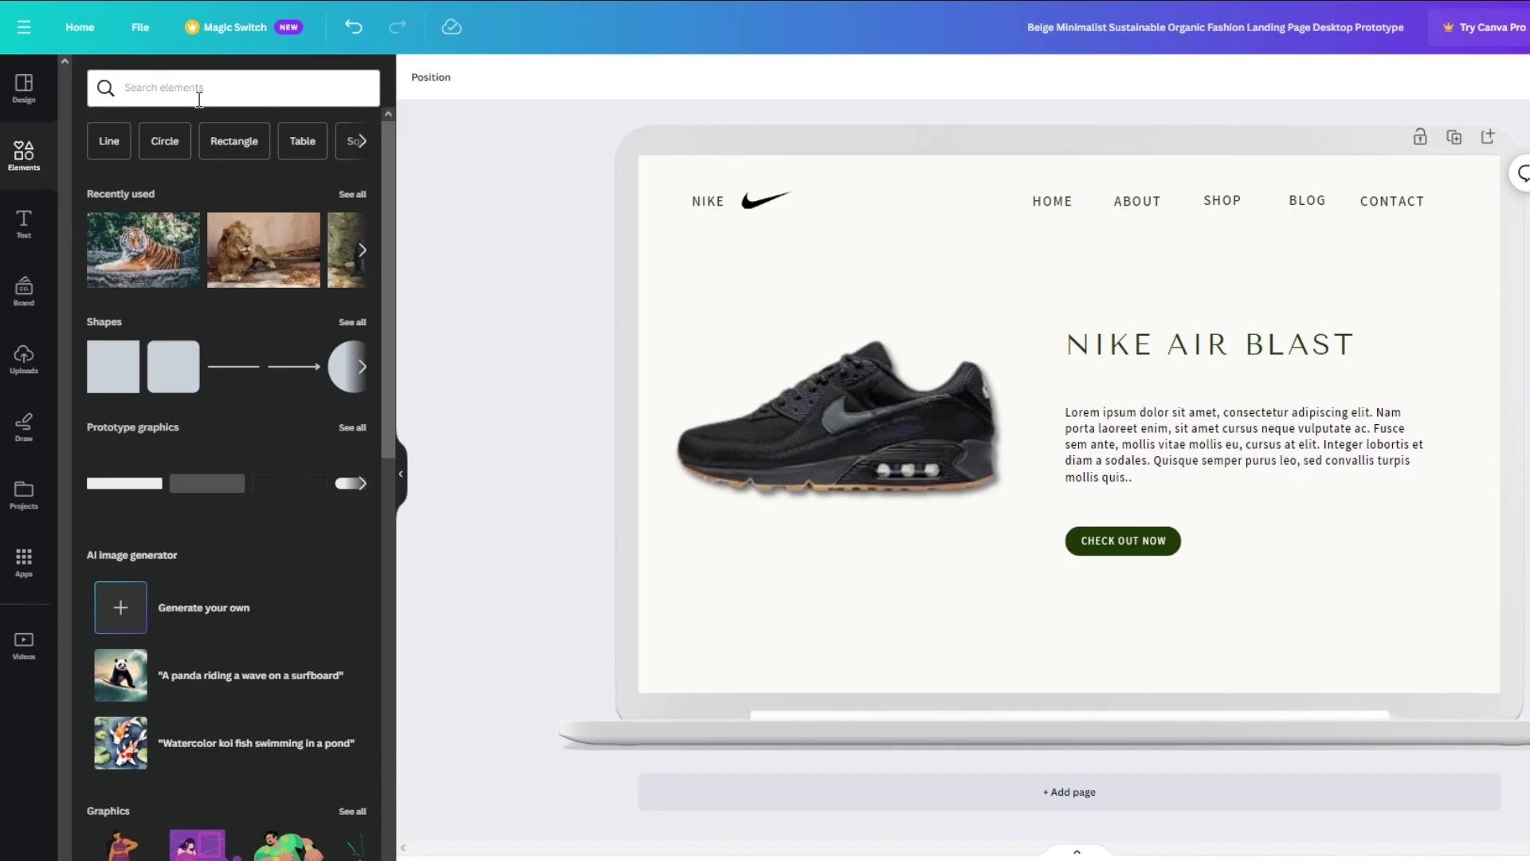
pyautogui.click(762, 247)
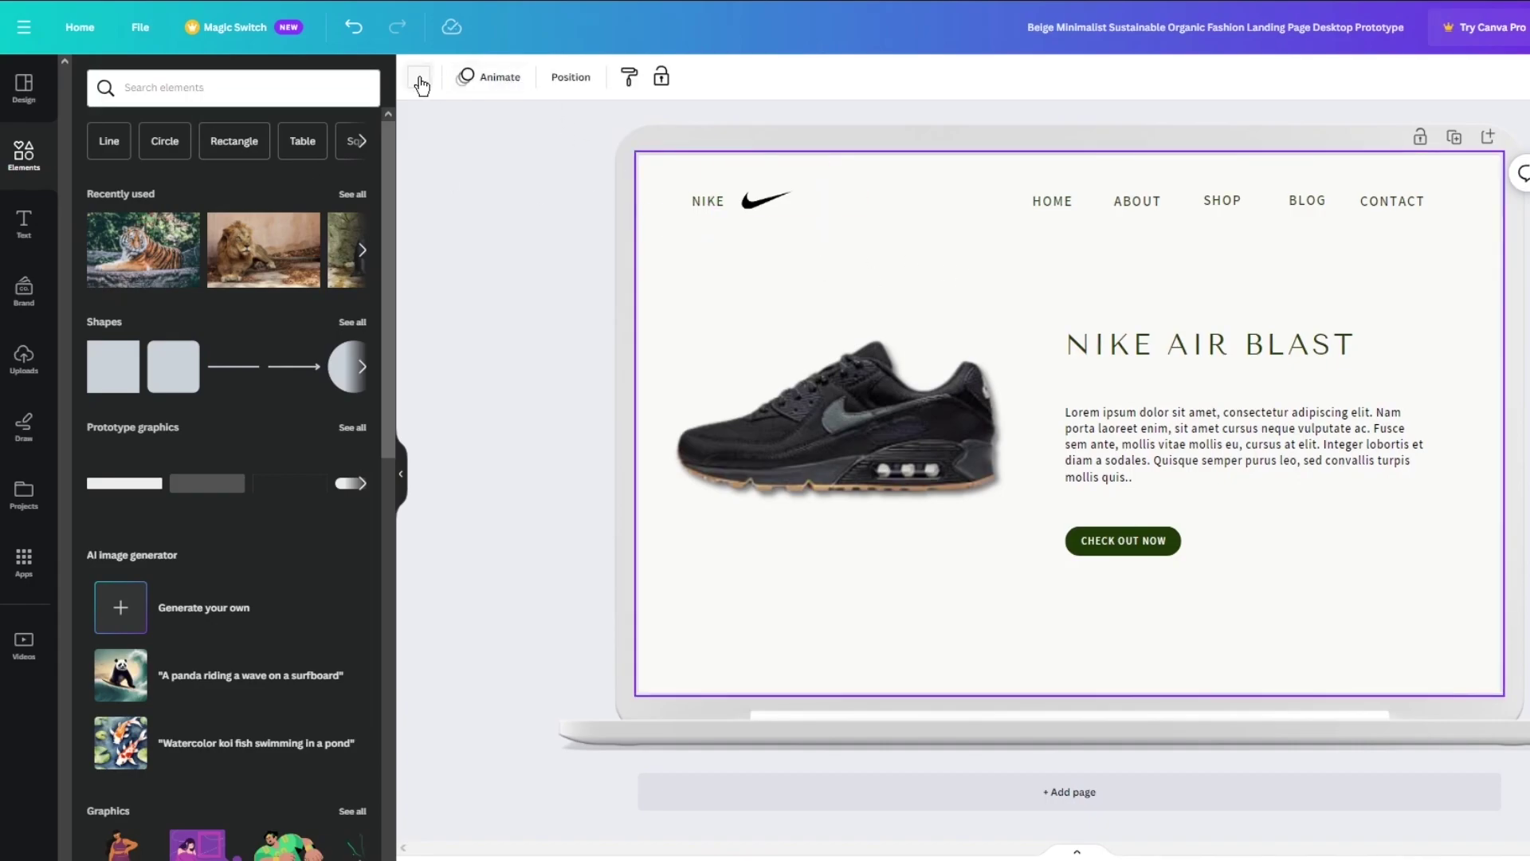
# Step: Try lime and yellow solid page backgrounds, leaving it yellow
pyautogui.click(420, 79)
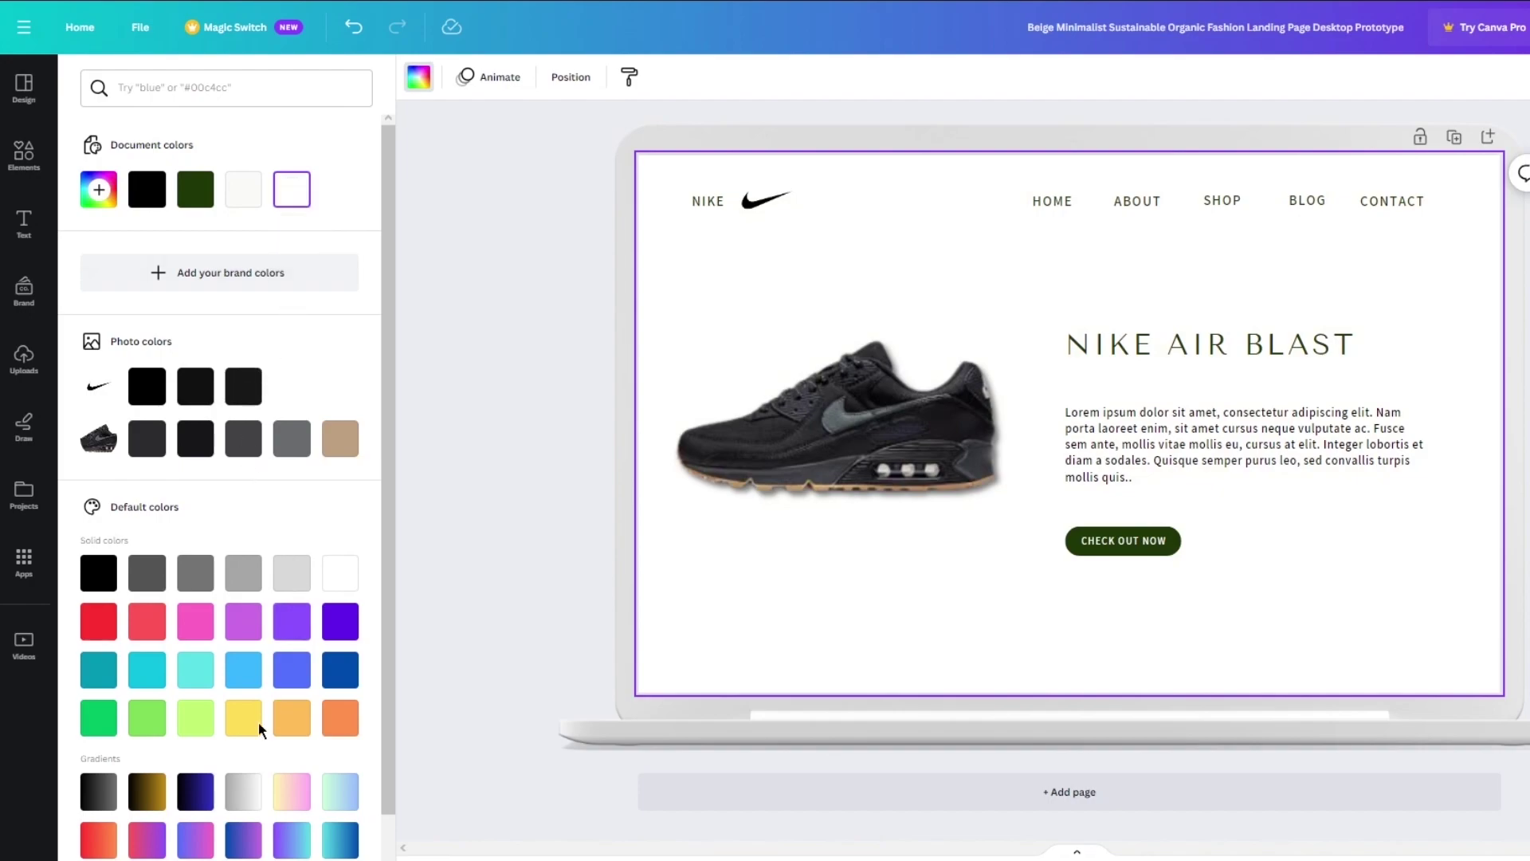
pyautogui.click(191, 727)
pyautogui.click(251, 728)
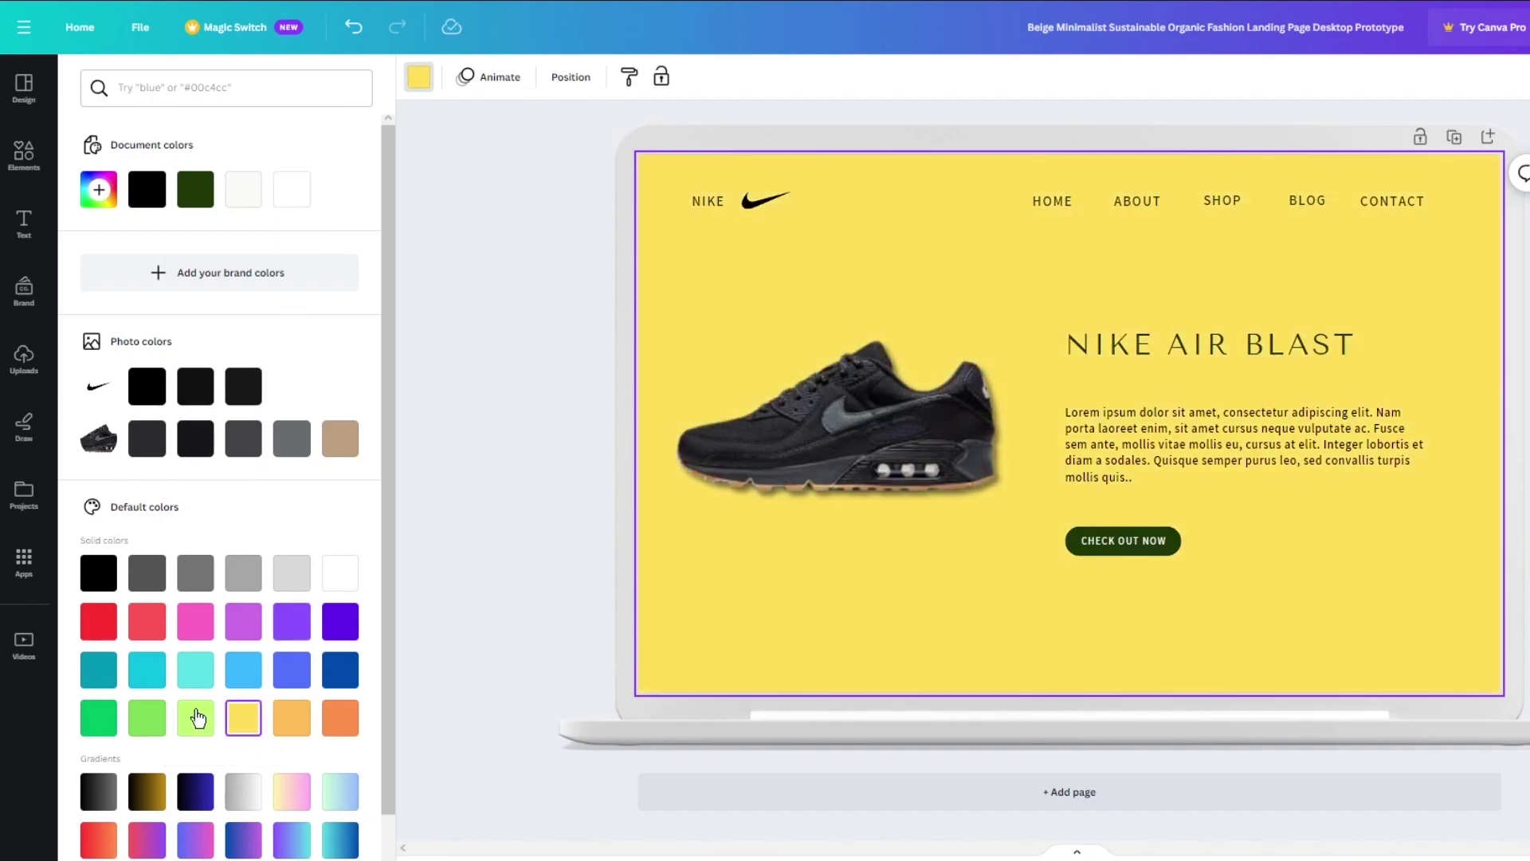
pyautogui.click(180, 722)
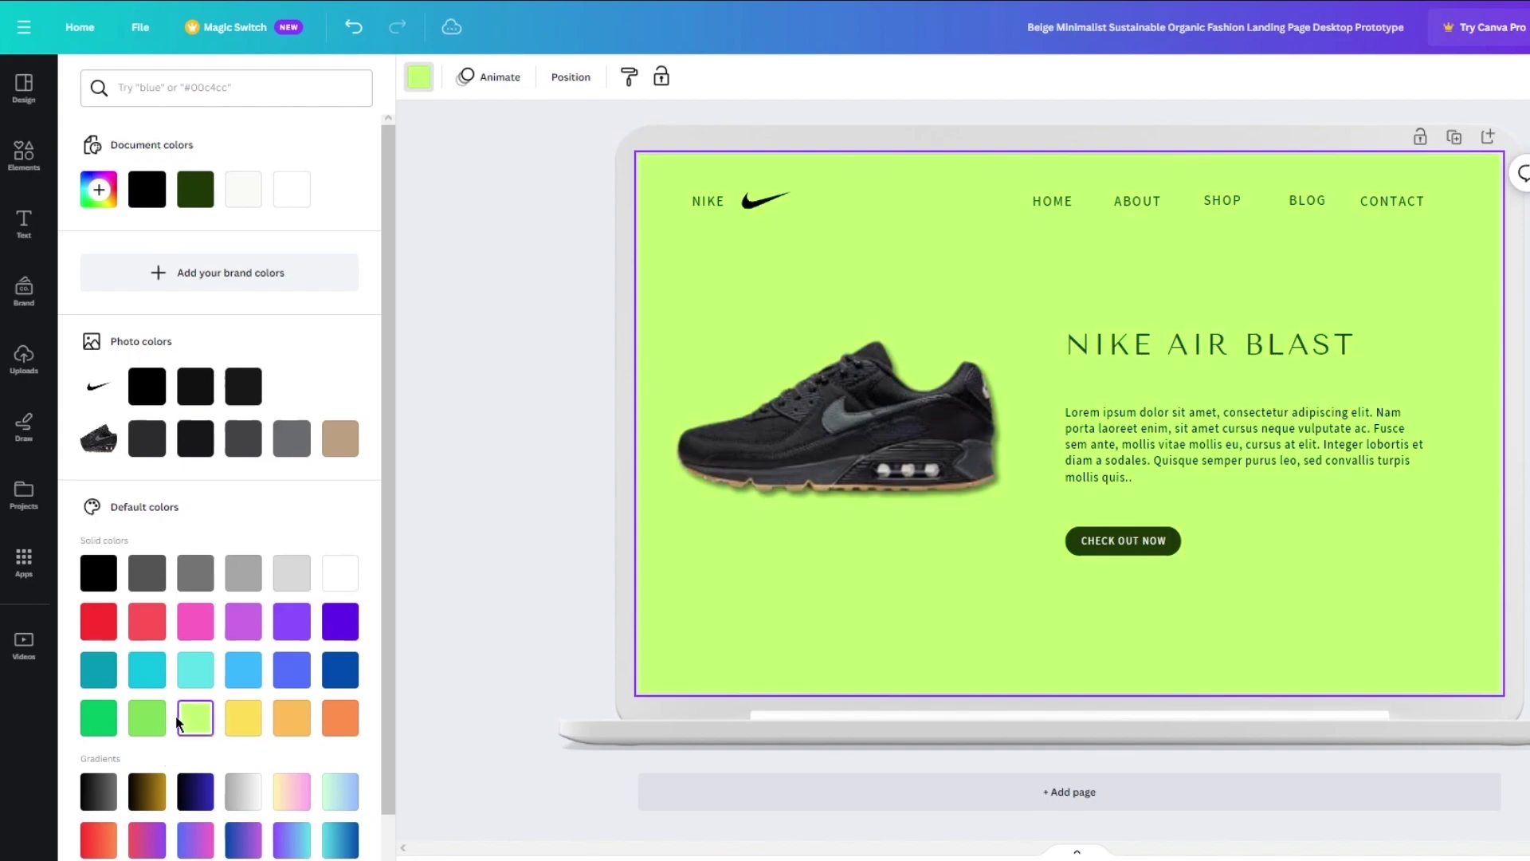
pyautogui.click(239, 723)
# Step: Preview several gradient backgrounds and settle on the yellow-orange gradient
pyautogui.scroll(-1, 260, 723)
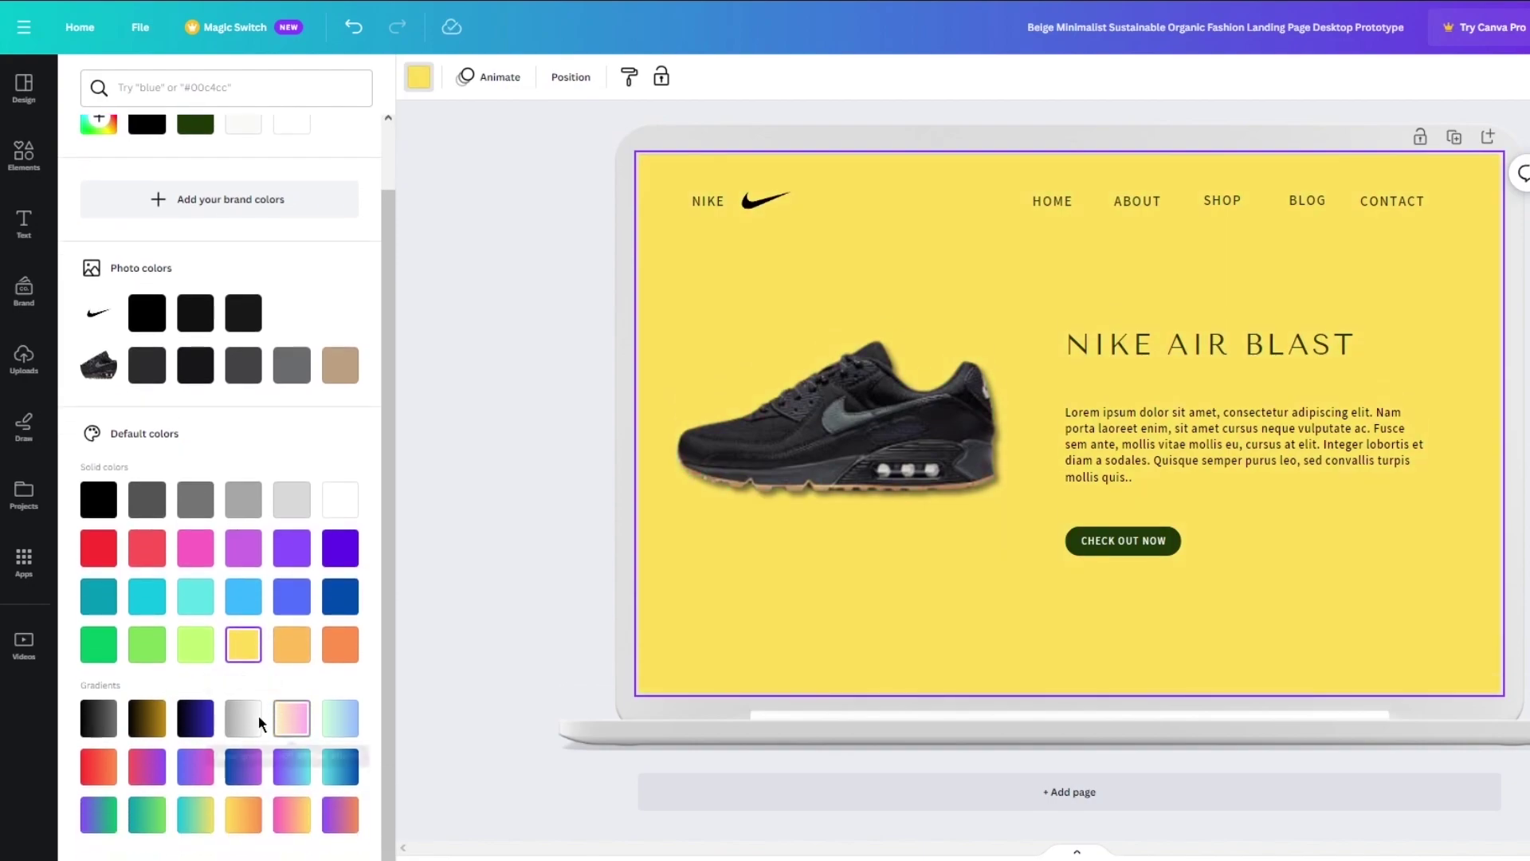
pyautogui.click(256, 720)
pyautogui.click(291, 718)
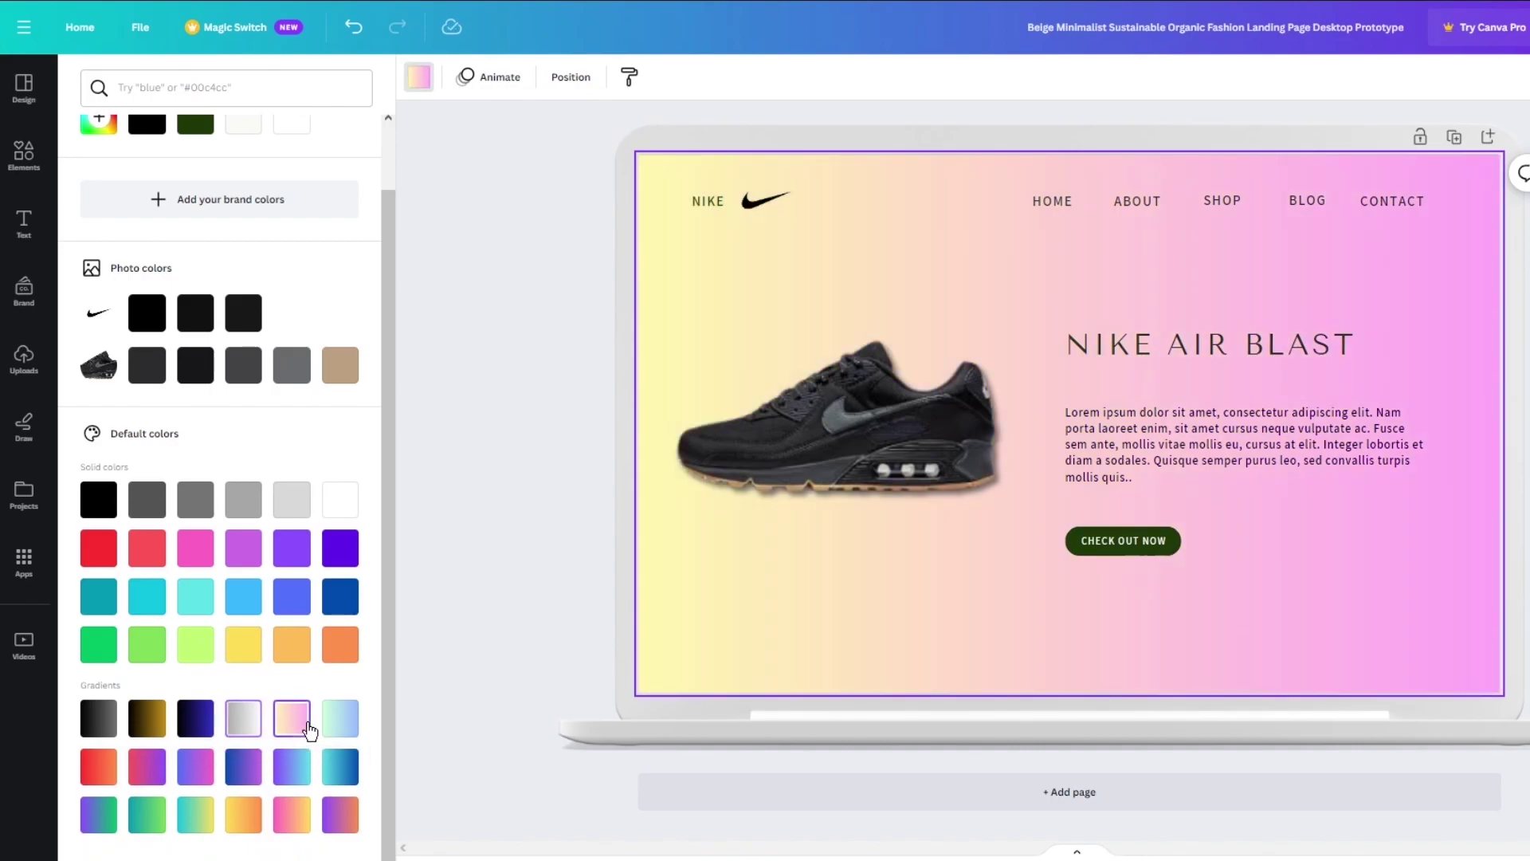
pyautogui.click(341, 767)
pyautogui.click(240, 777)
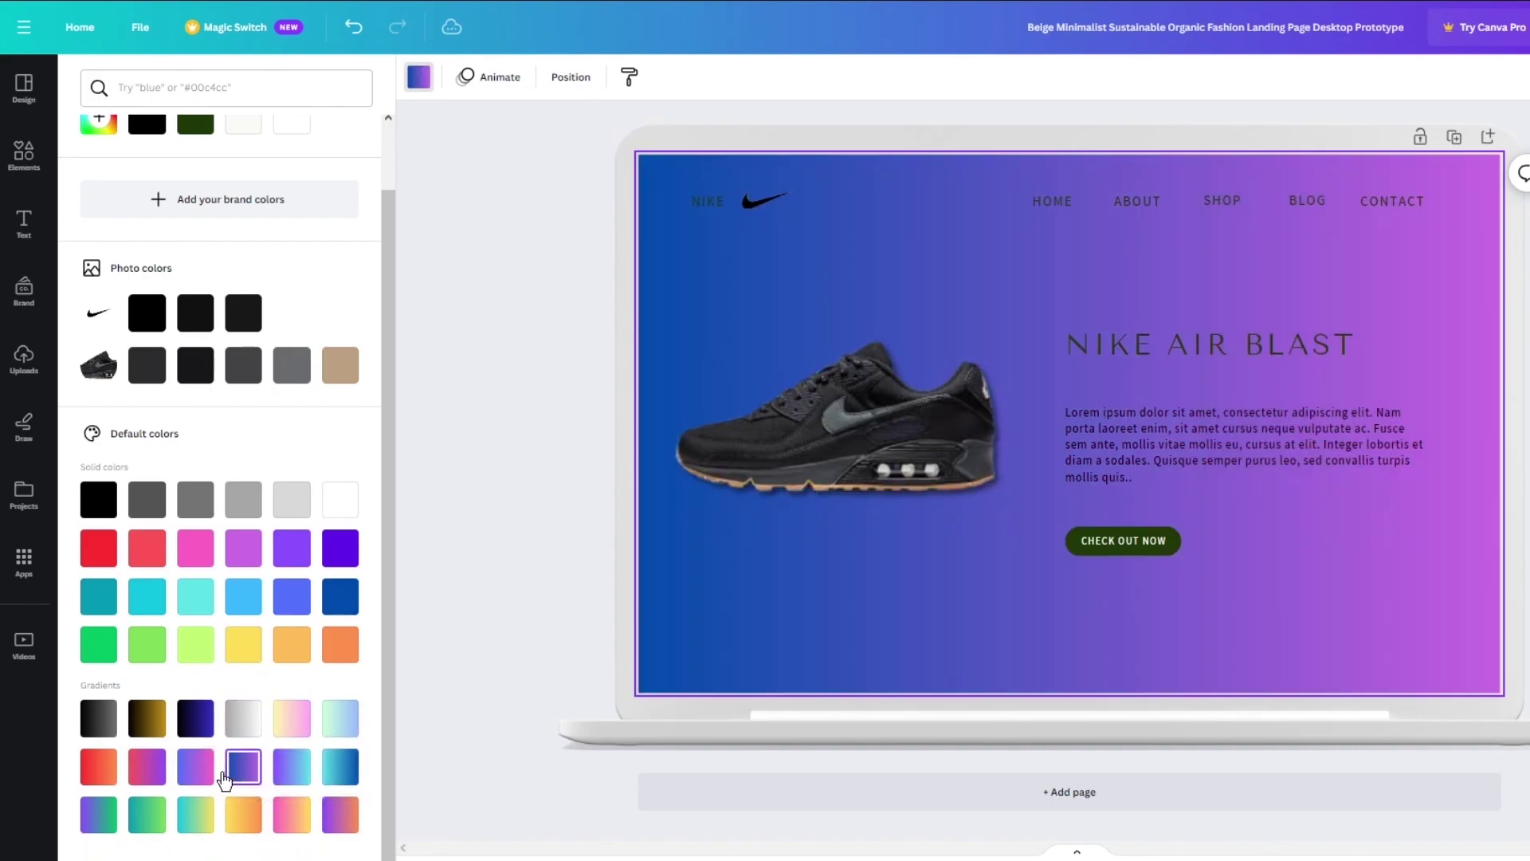
pyautogui.click(195, 777)
pyautogui.click(152, 781)
pyautogui.click(155, 827)
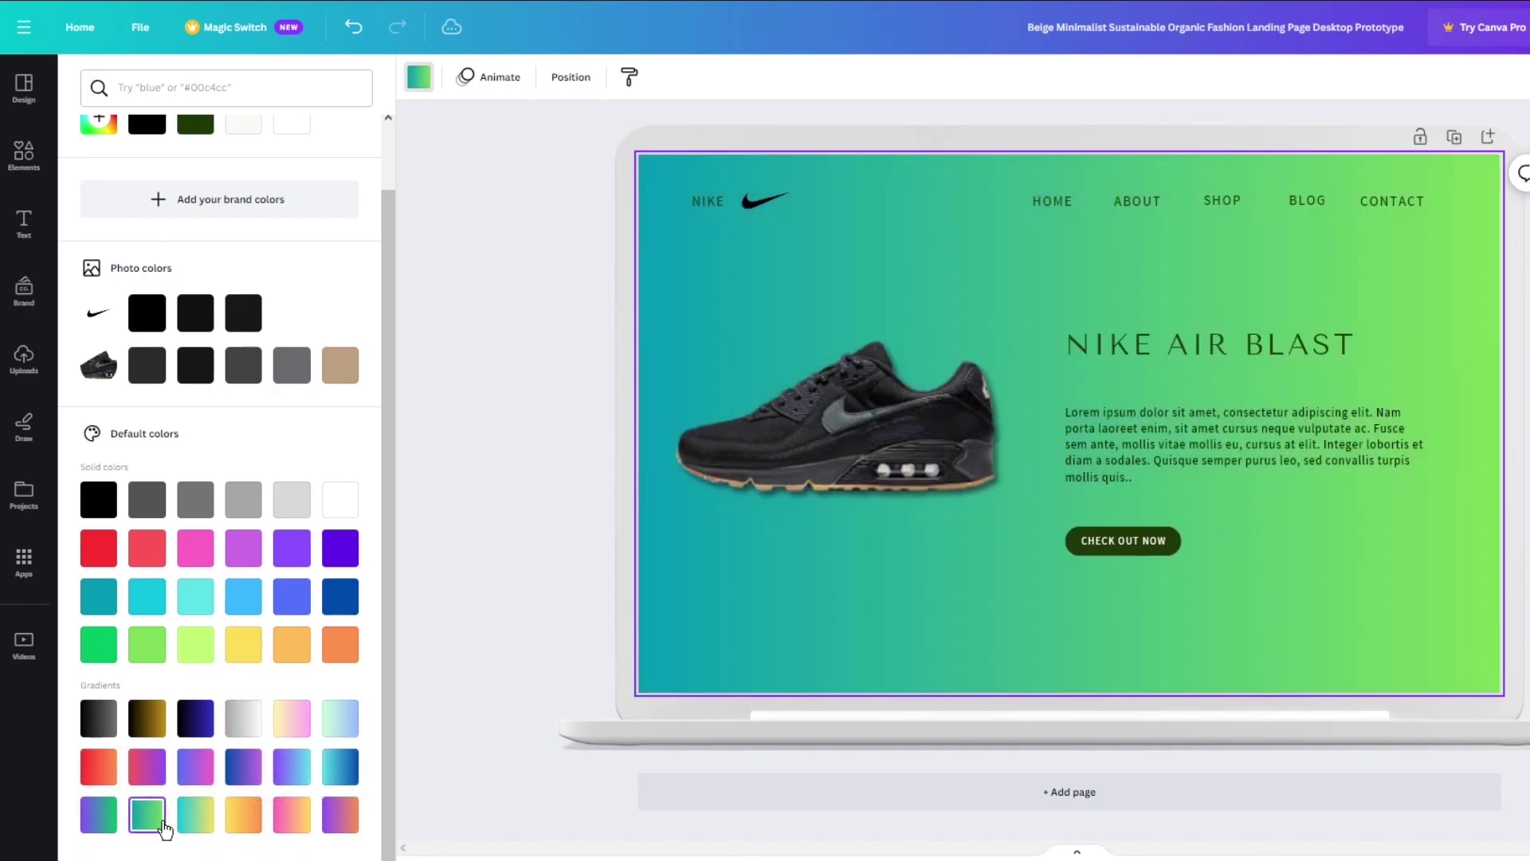
pyautogui.click(245, 821)
pyautogui.click(341, 777)
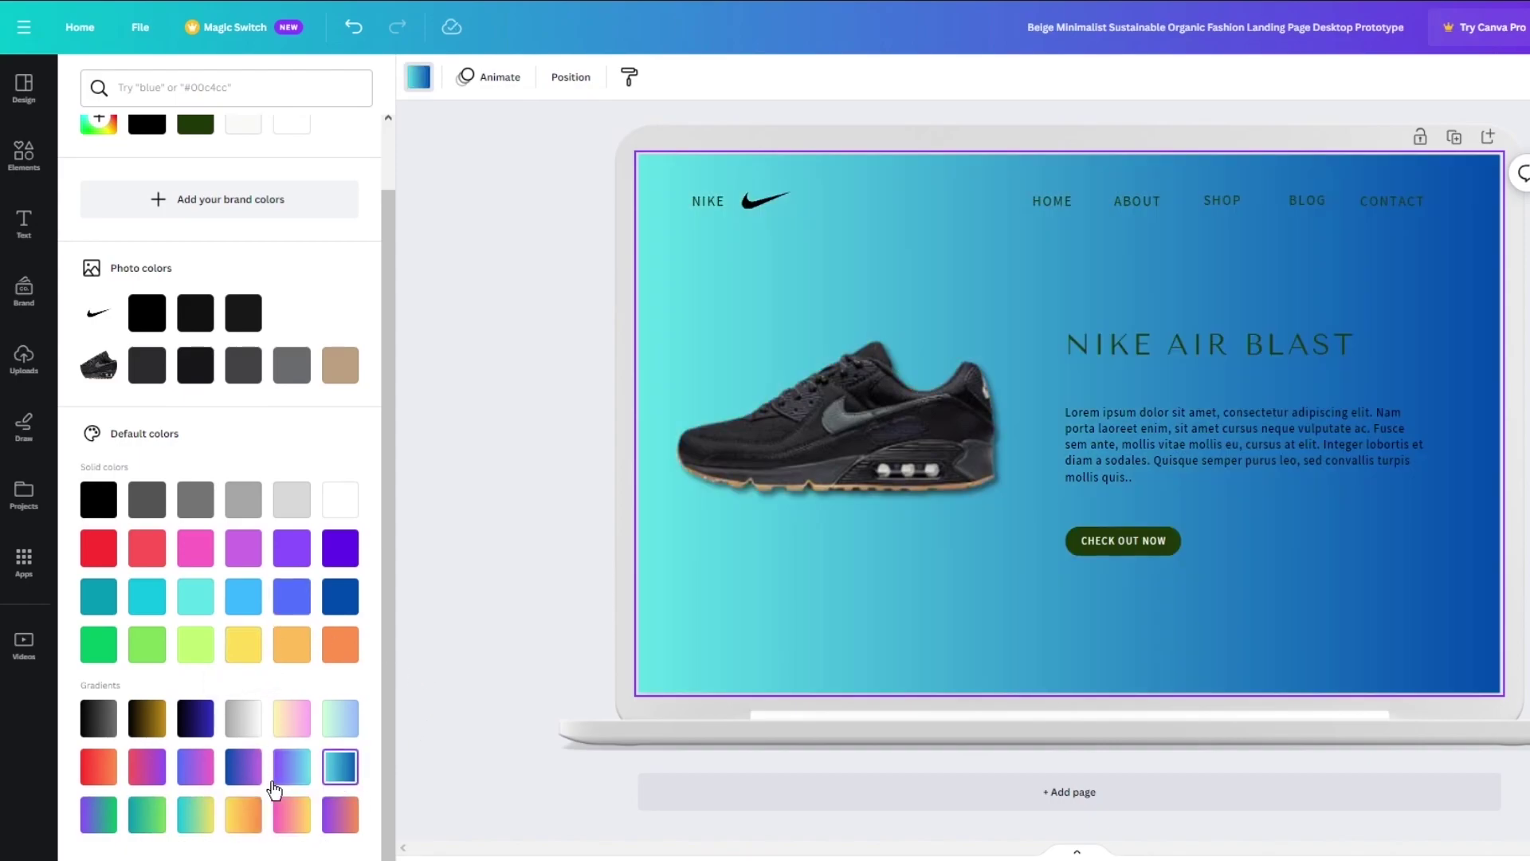
pyautogui.click(244, 813)
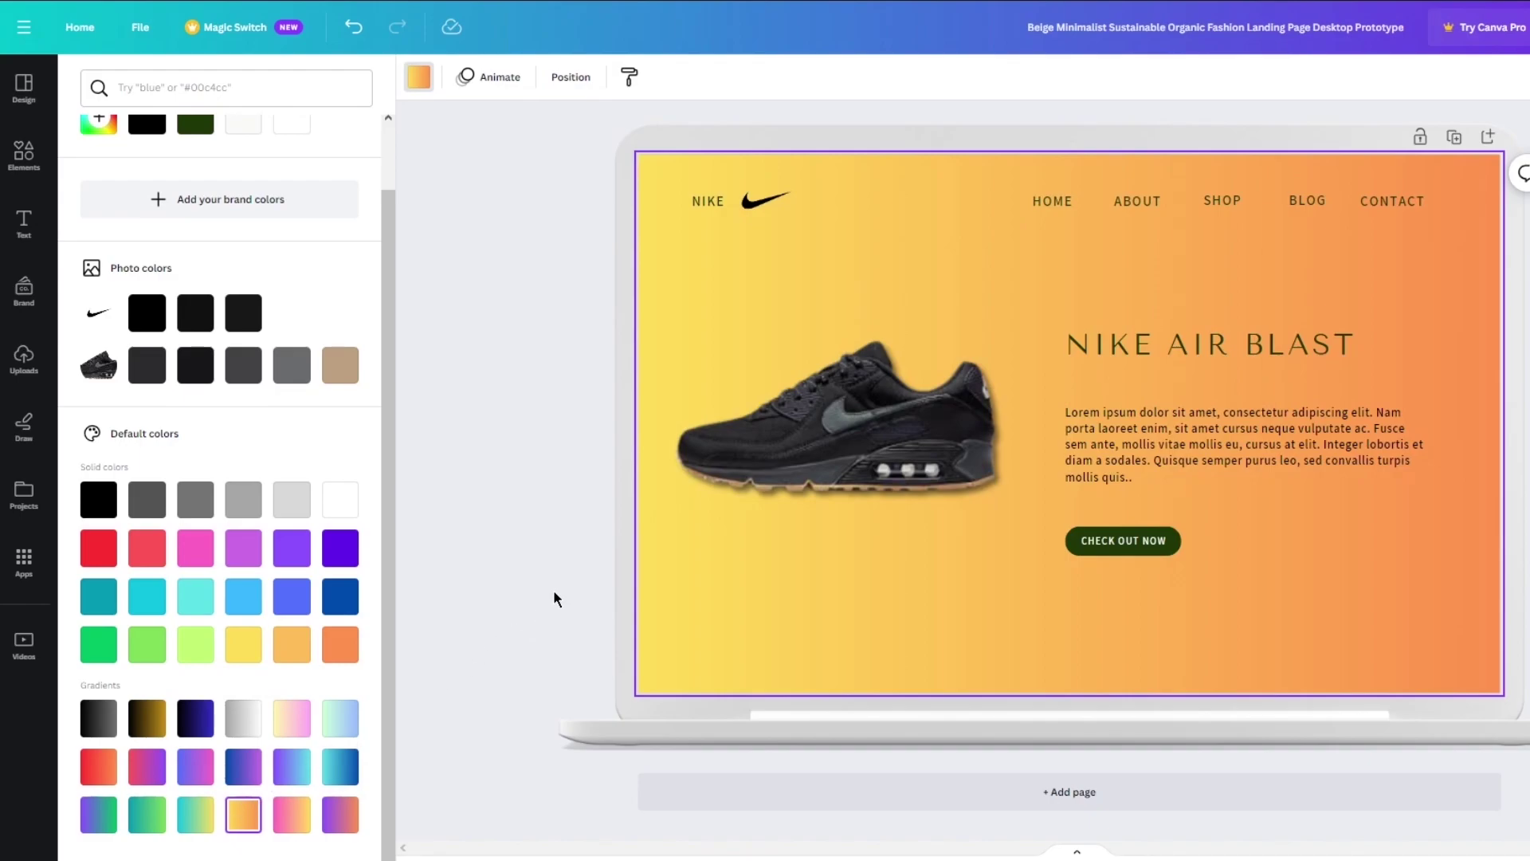
pyautogui.click(532, 591)
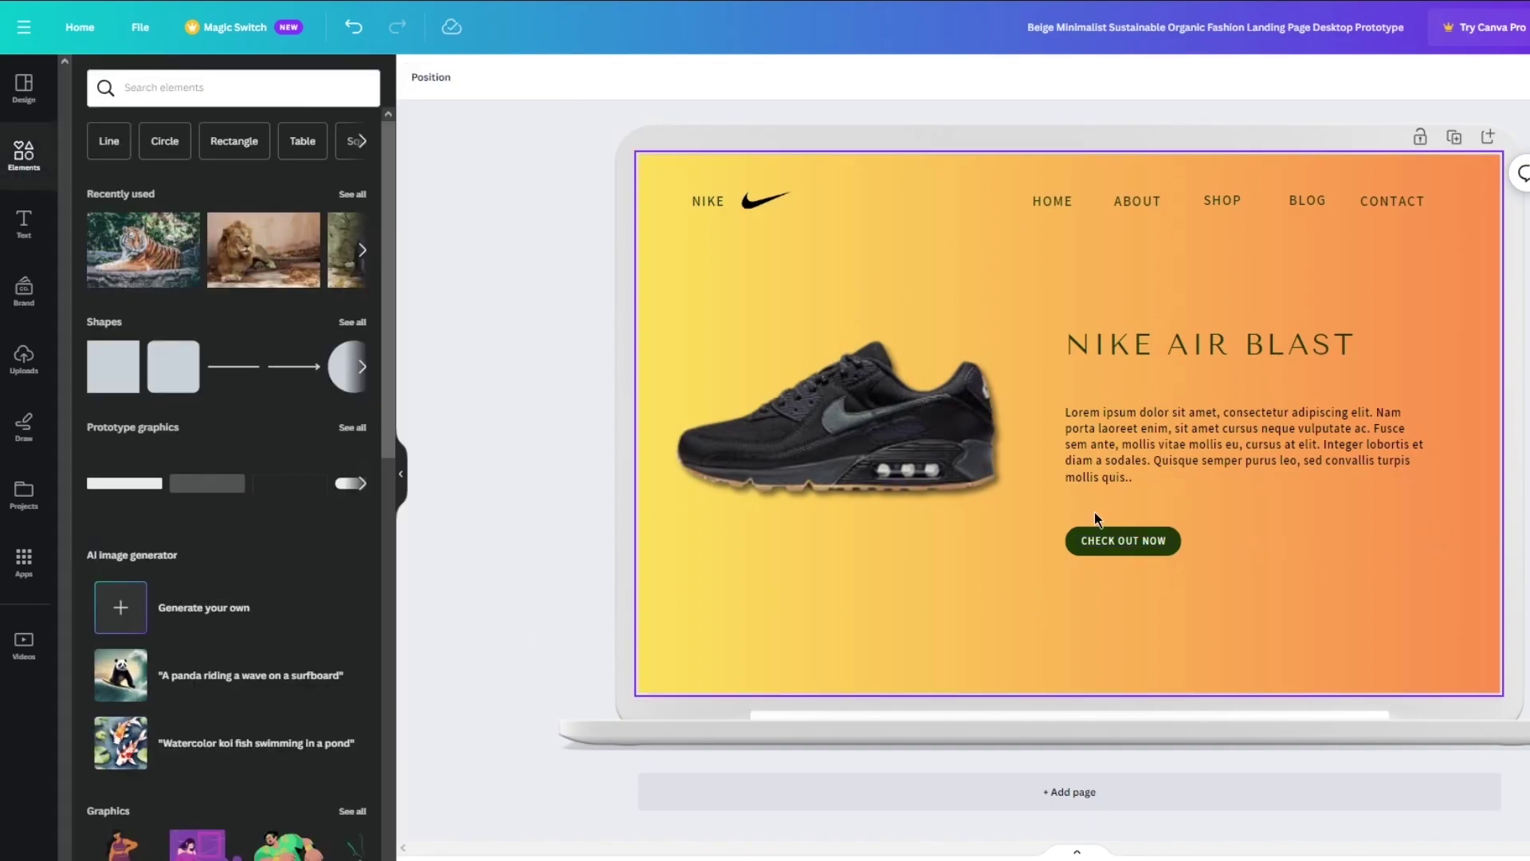
# Step: Undo the accidental shoe move and make the NIKE AIR BLAST heading white
pyautogui.moveTo(1045, 495); pyautogui.dragTo(1236, 452)
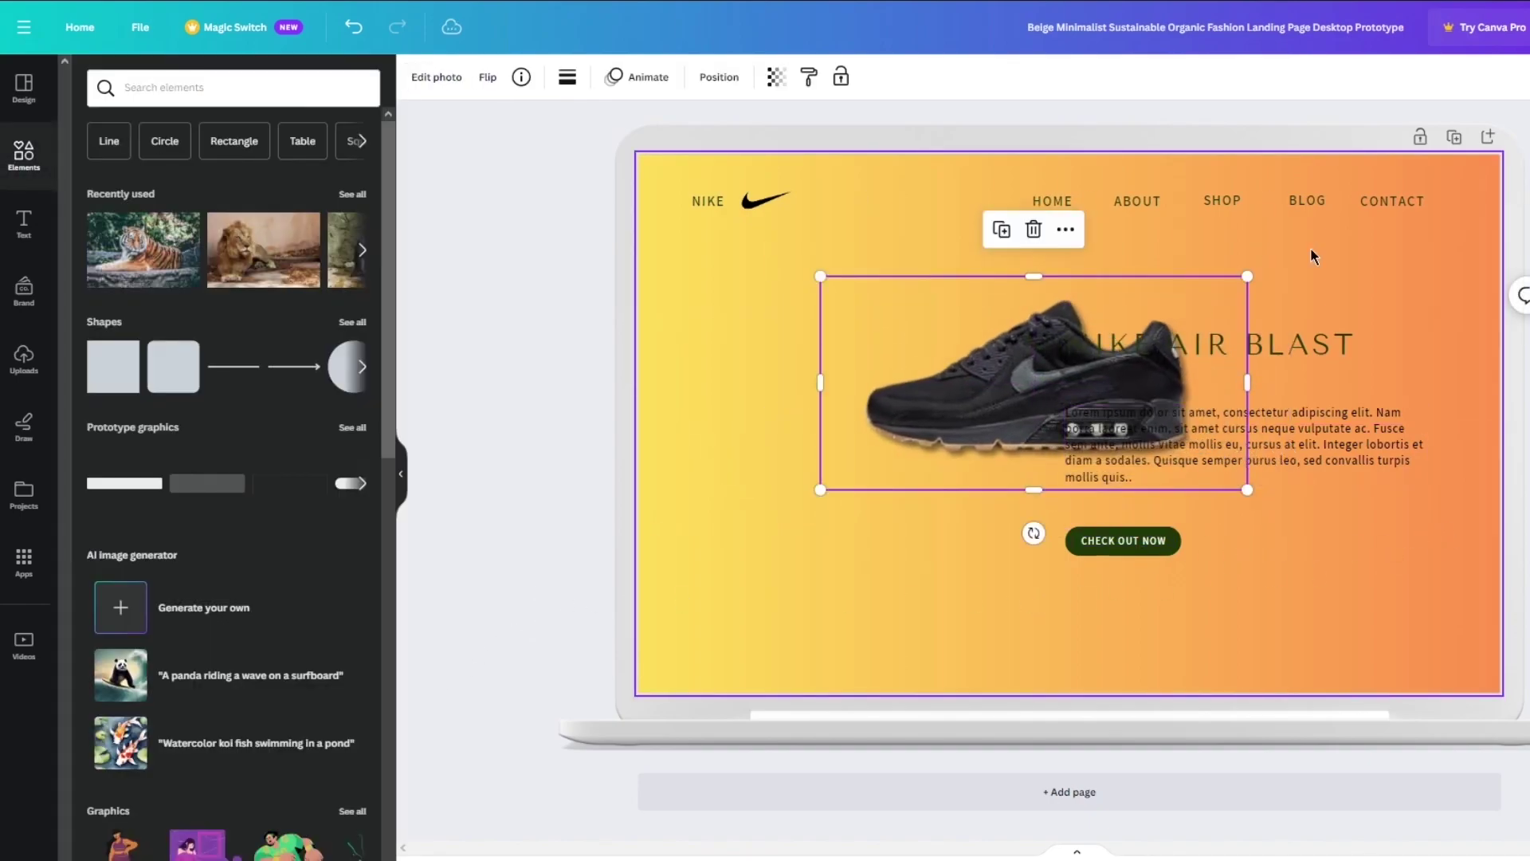
pyautogui.hotkey('ctrl', 'z')
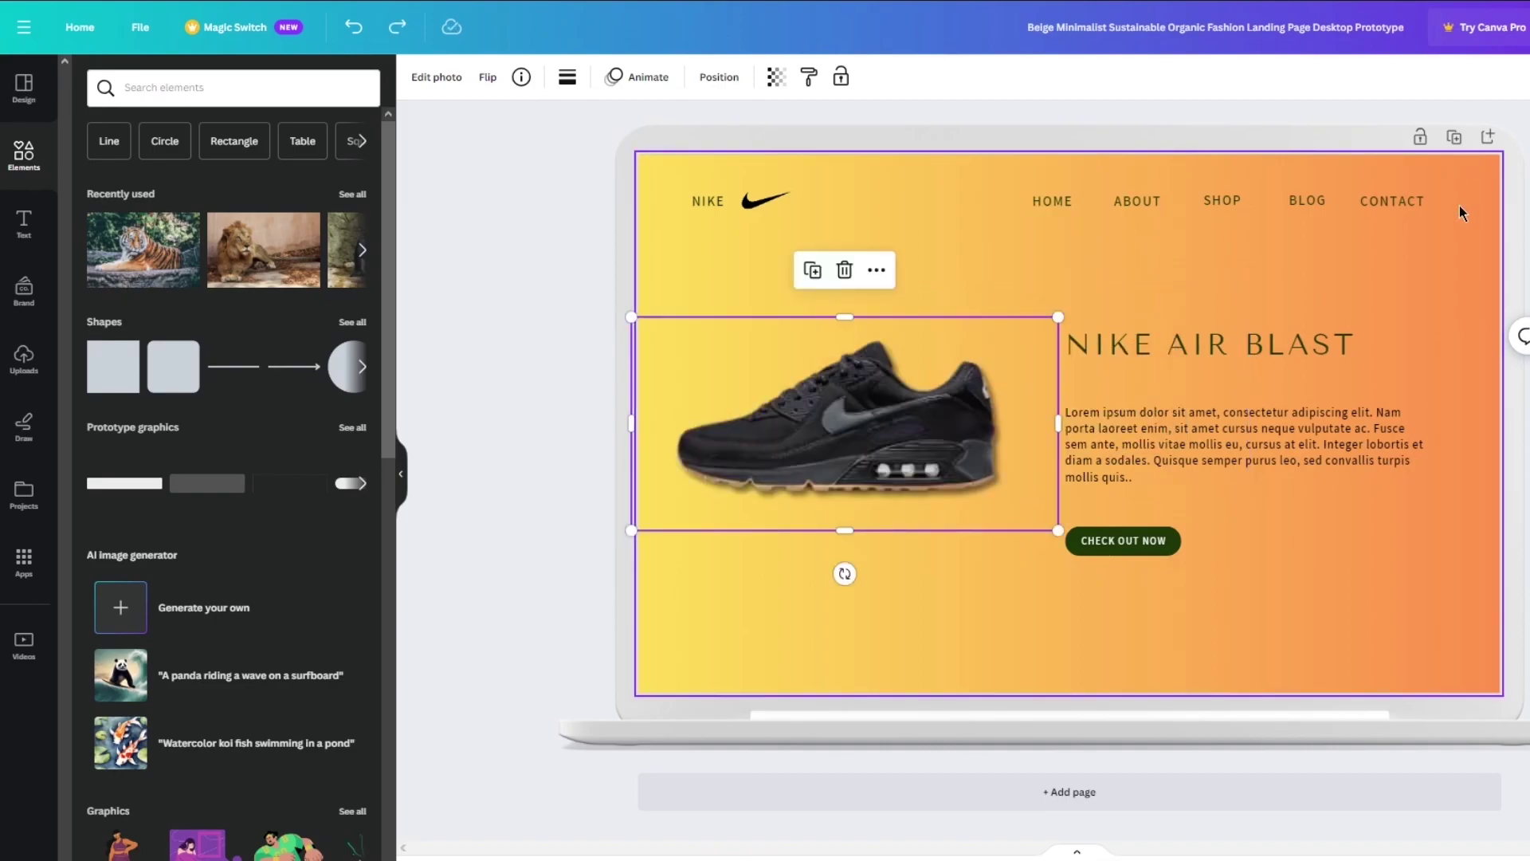
pyautogui.click(1325, 331)
pyautogui.click(689, 76)
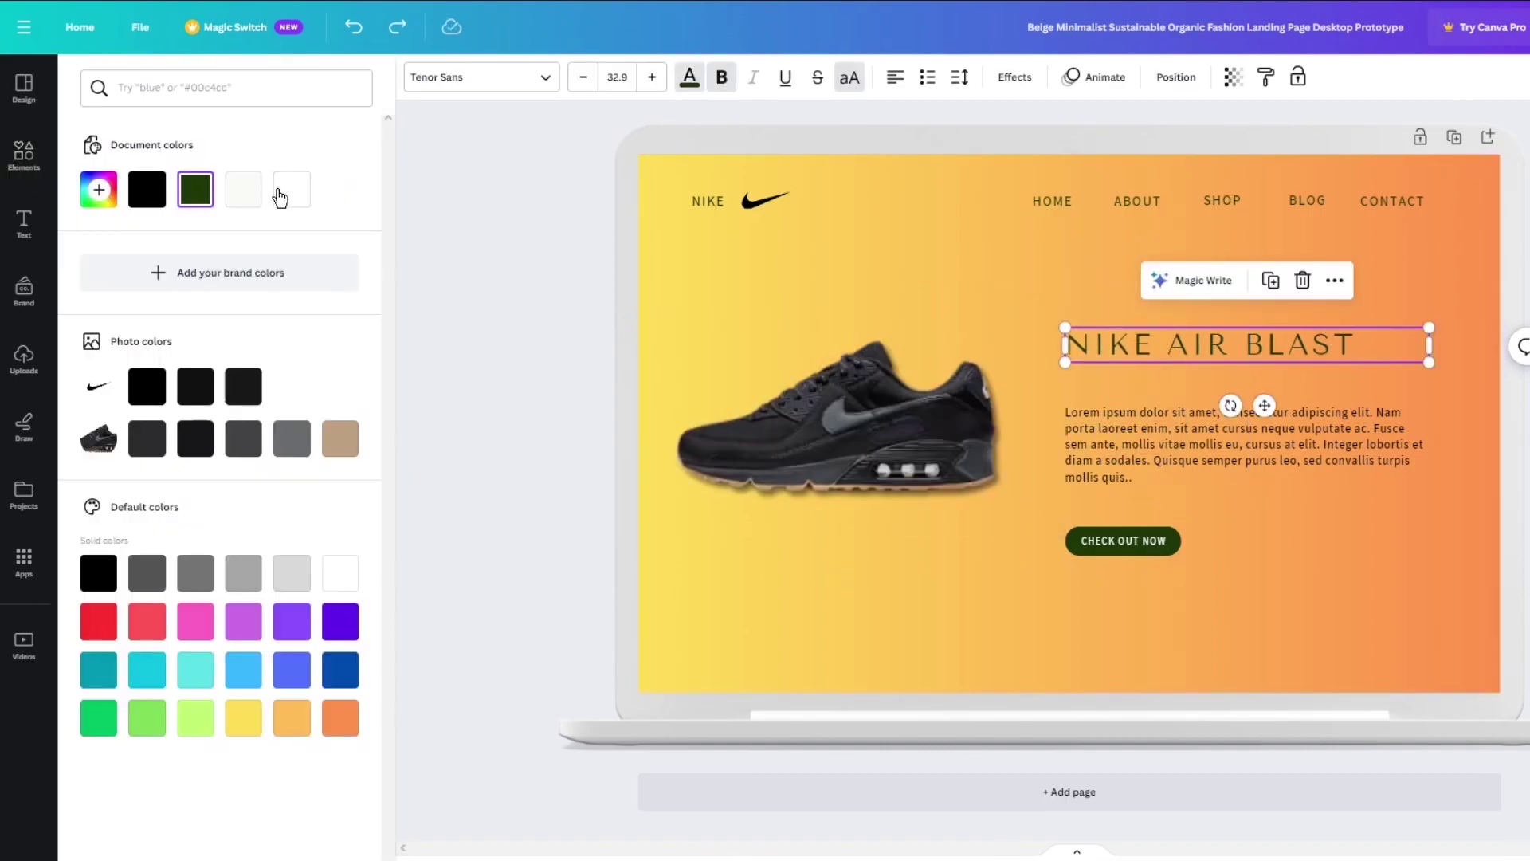
pyautogui.click(288, 188)
pyautogui.click(690, 76)
# Step: Make the lorem ipsum paragraph and the navigation links white
pyautogui.click(1094, 456)
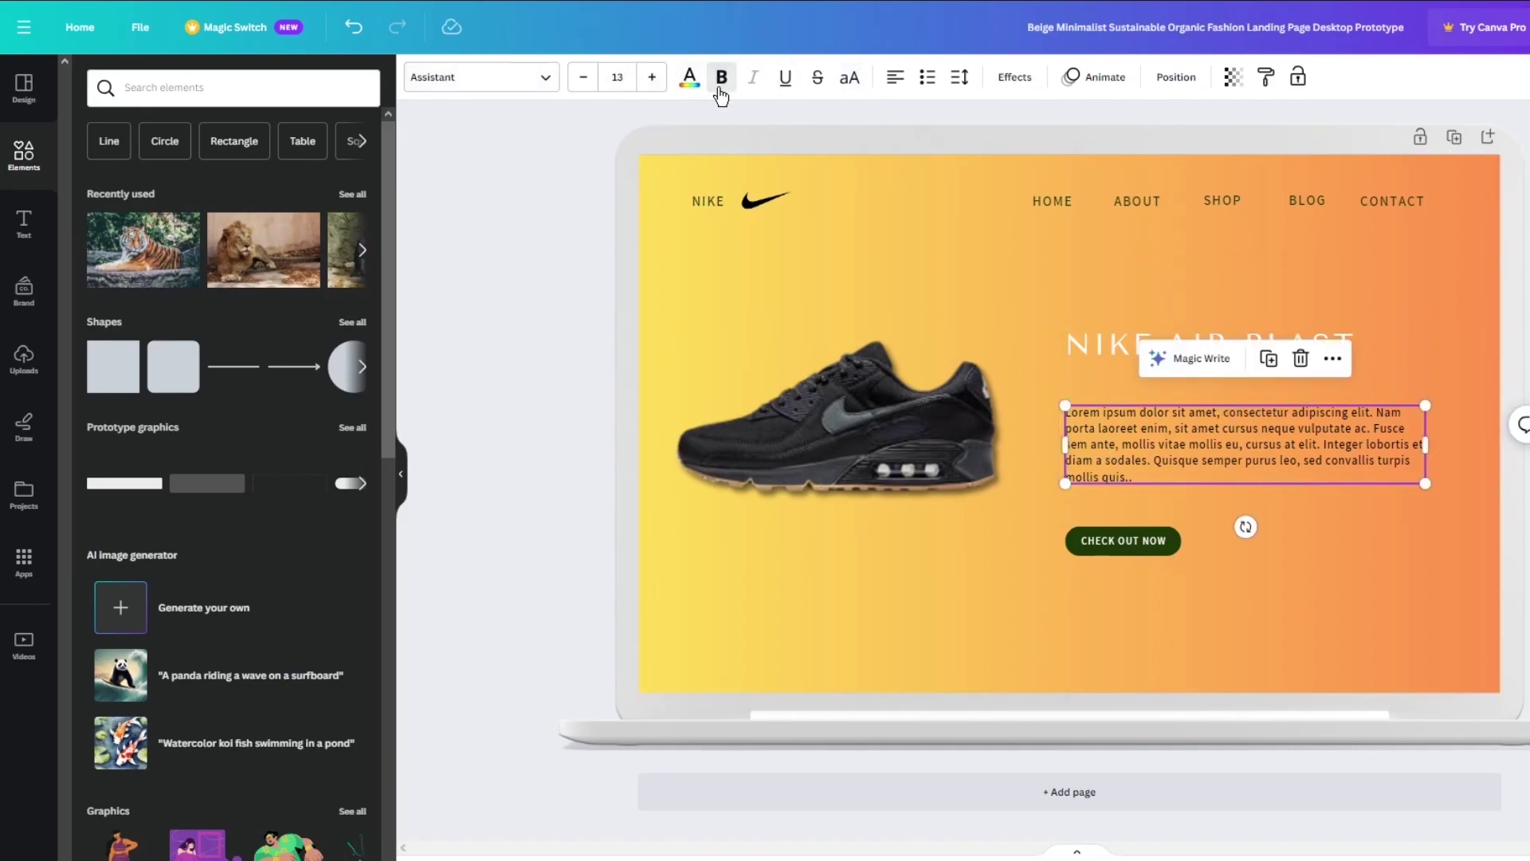
pyautogui.click(688, 80)
pyautogui.click(291, 189)
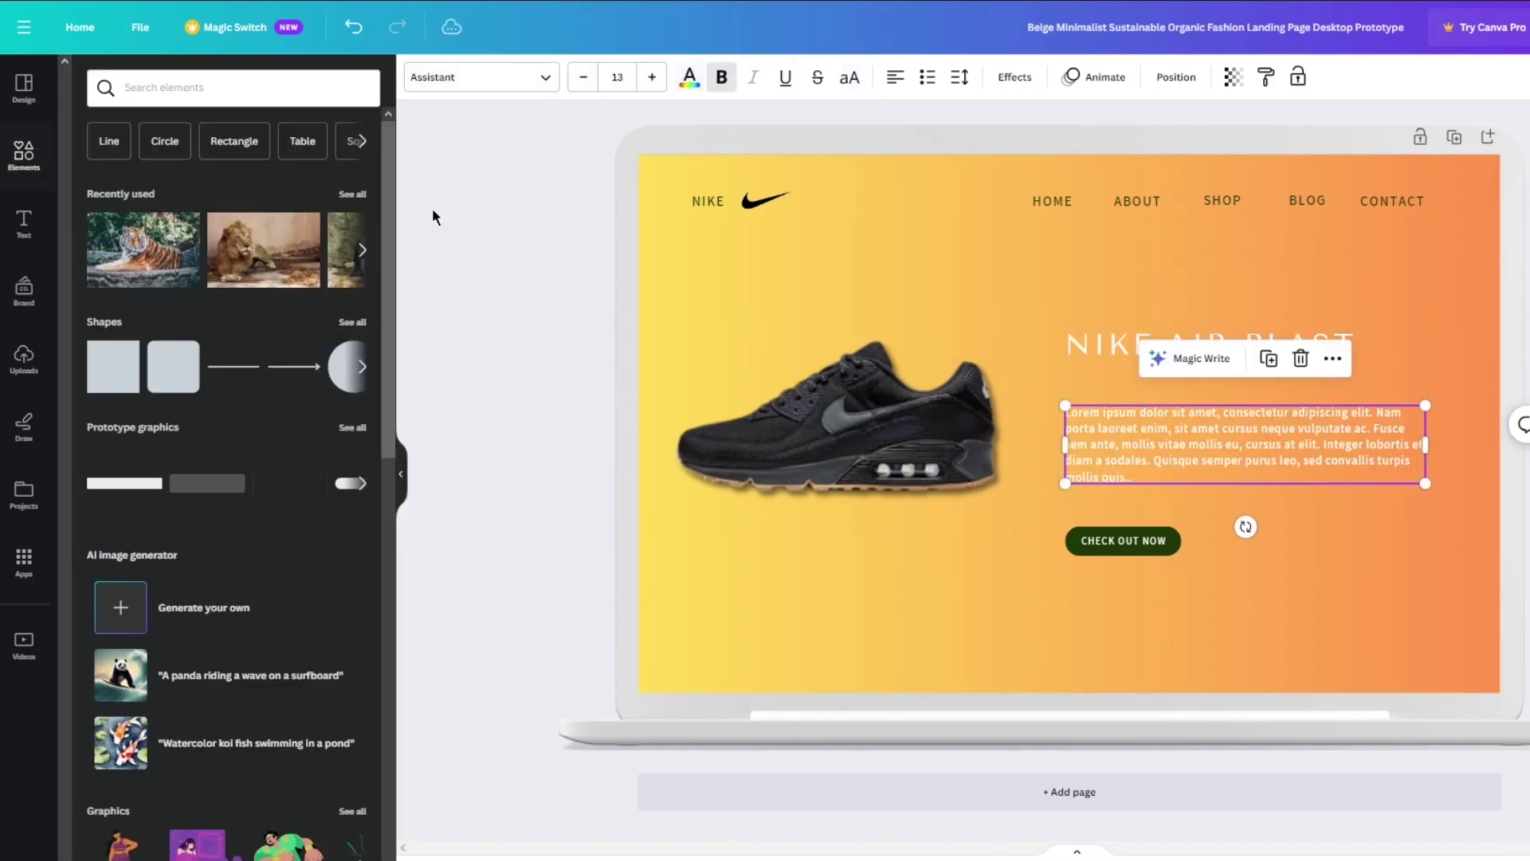
pyautogui.click(982, 274)
pyautogui.moveTo(1016, 225); pyautogui.dragTo(1411, 204)
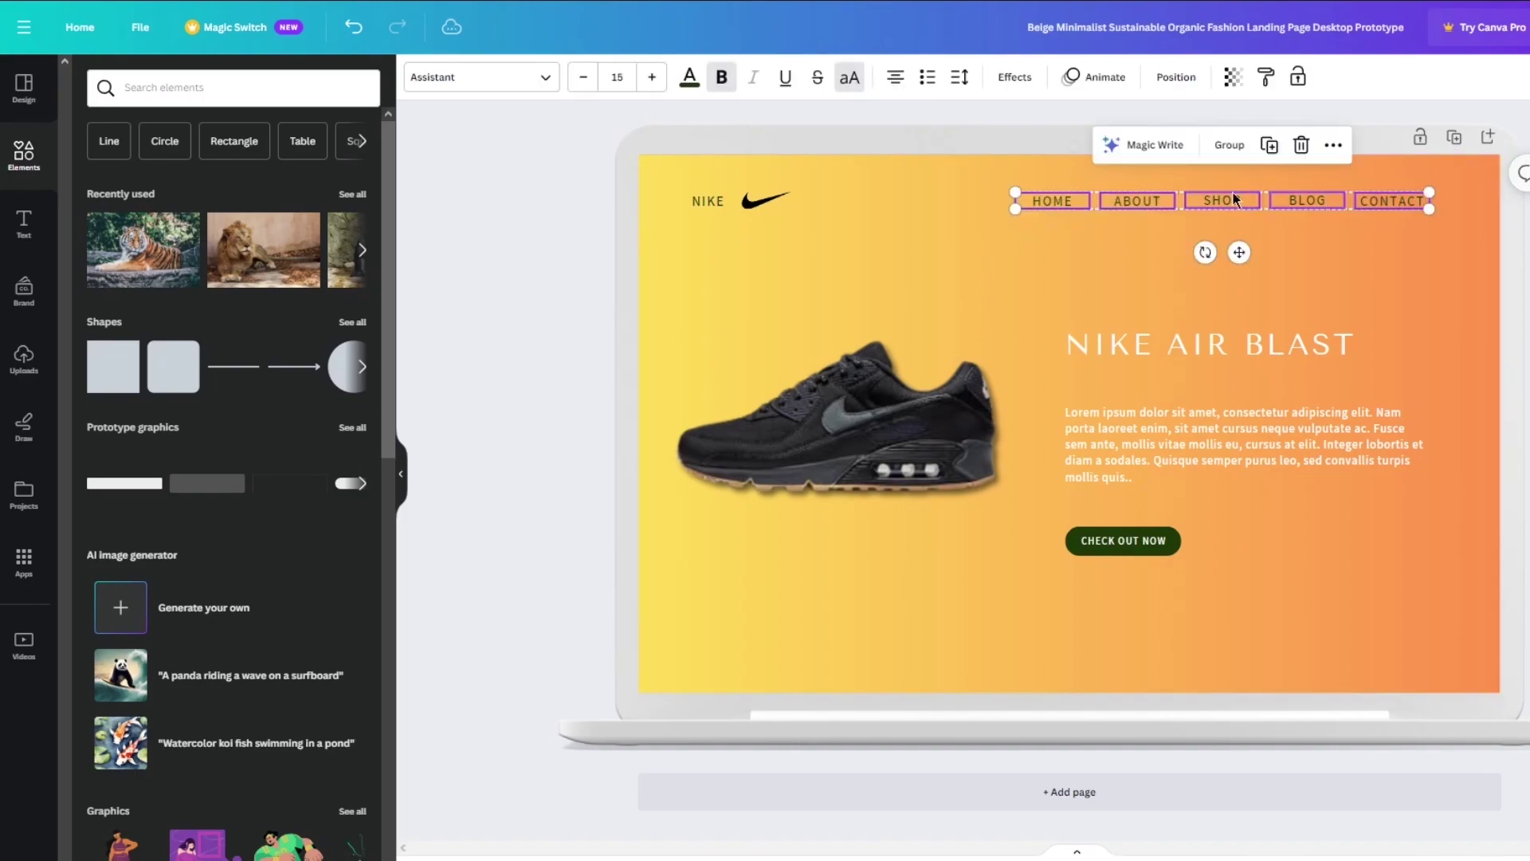
pyautogui.click(690, 77)
pyautogui.click(258, 189)
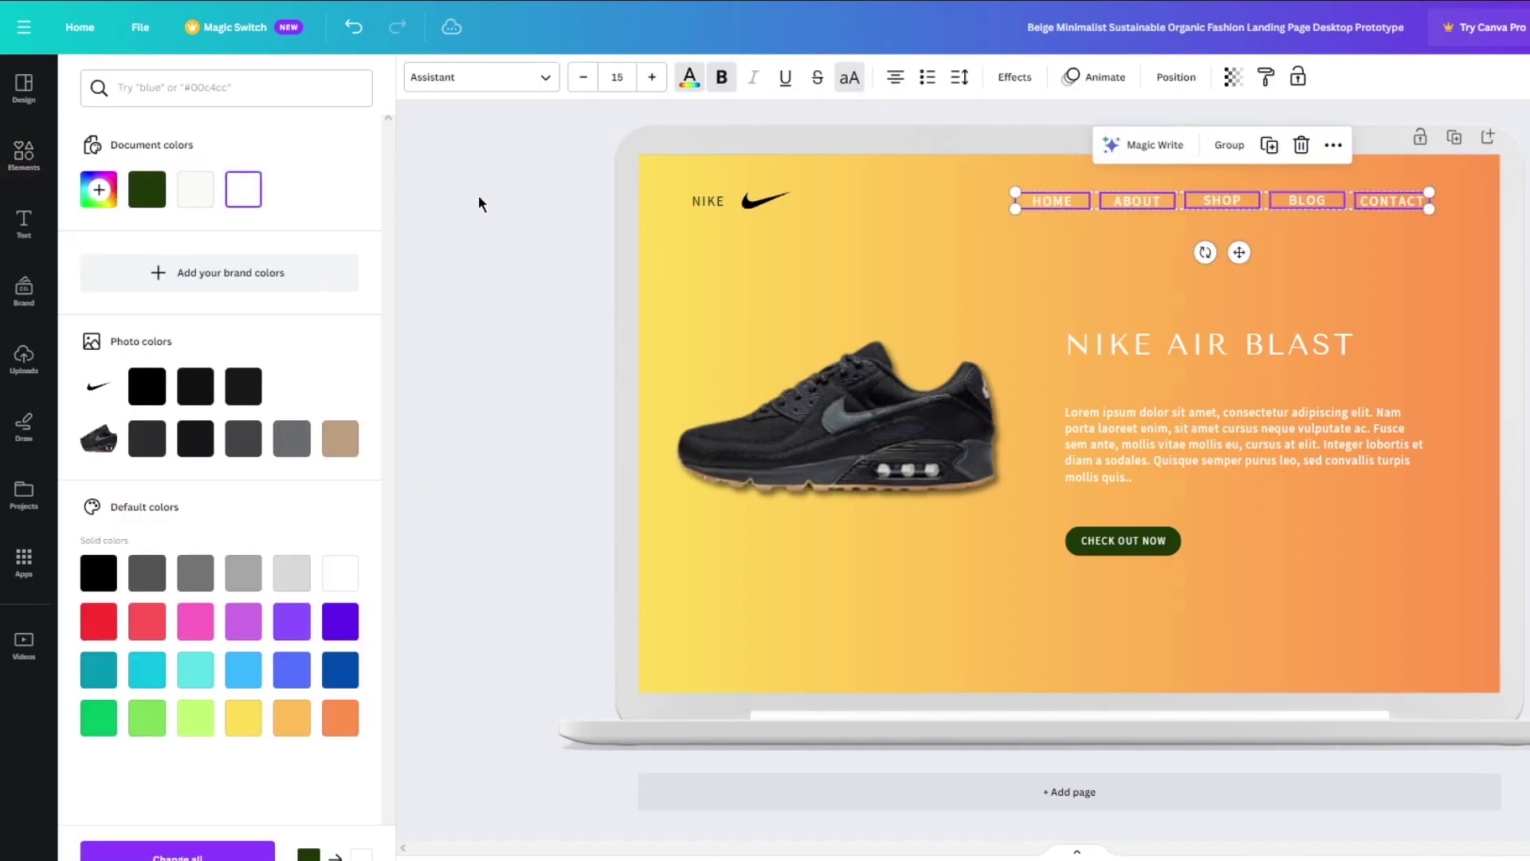
pyautogui.click(478, 195)
# Step: Turn the NIKE wordmark white and move it off the header, away from the swoosh
pyautogui.click(713, 199)
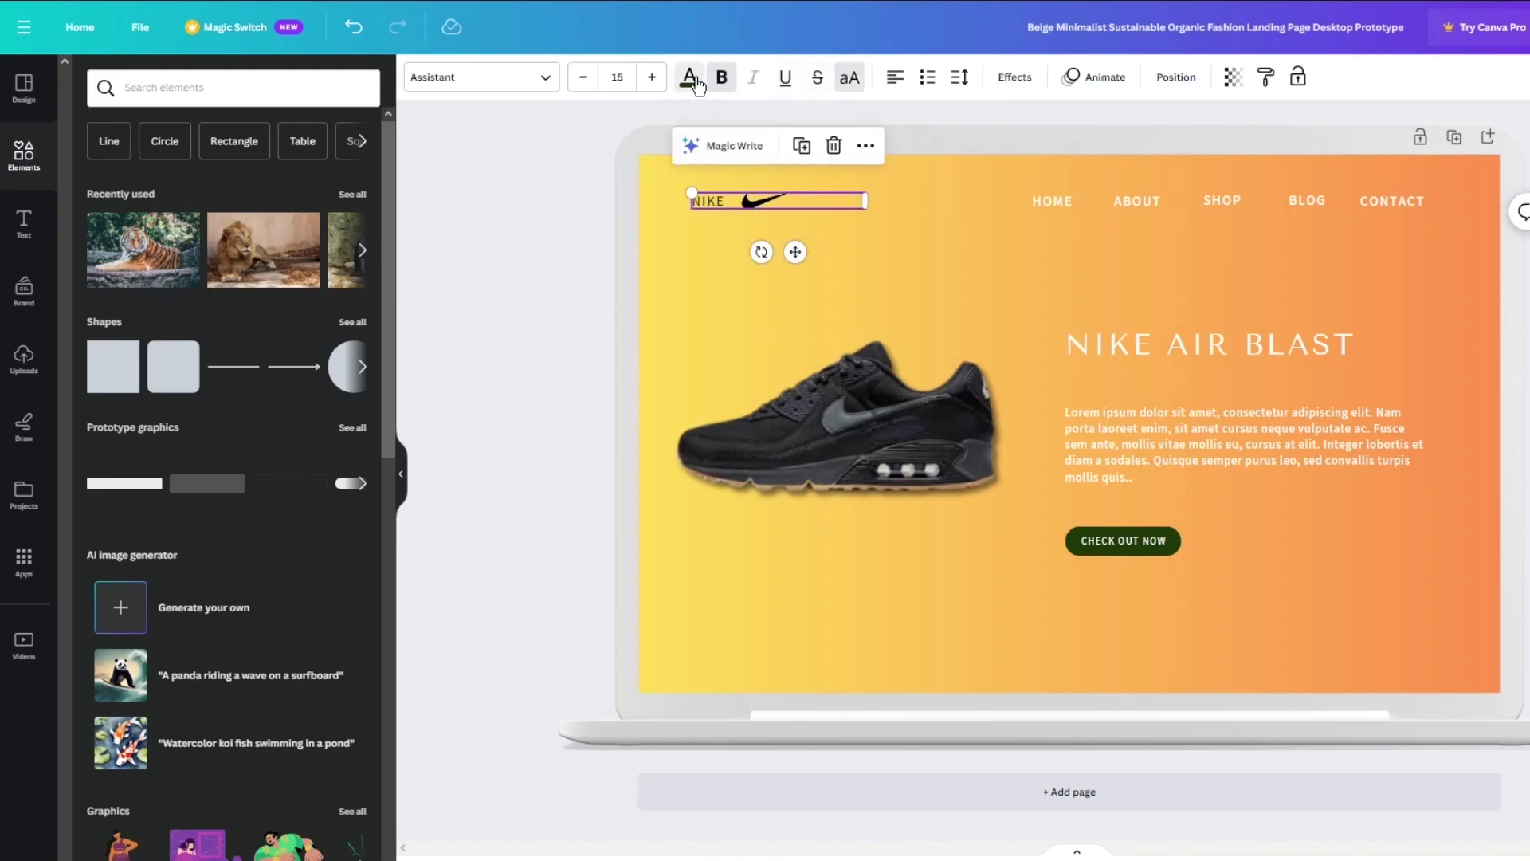
pyautogui.click(691, 78)
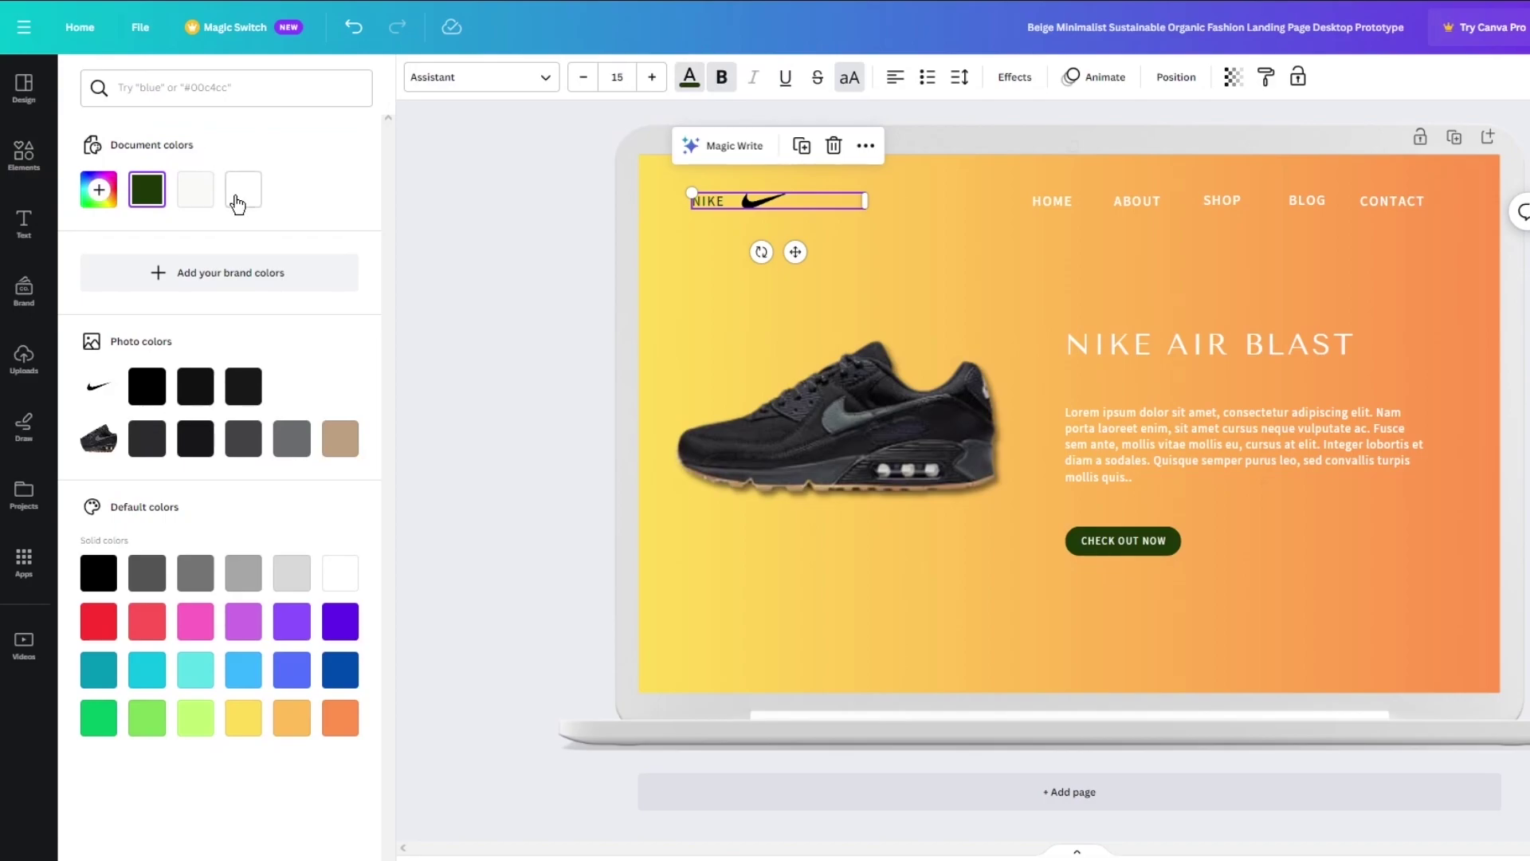
pyautogui.click(243, 189)
pyautogui.click(765, 200)
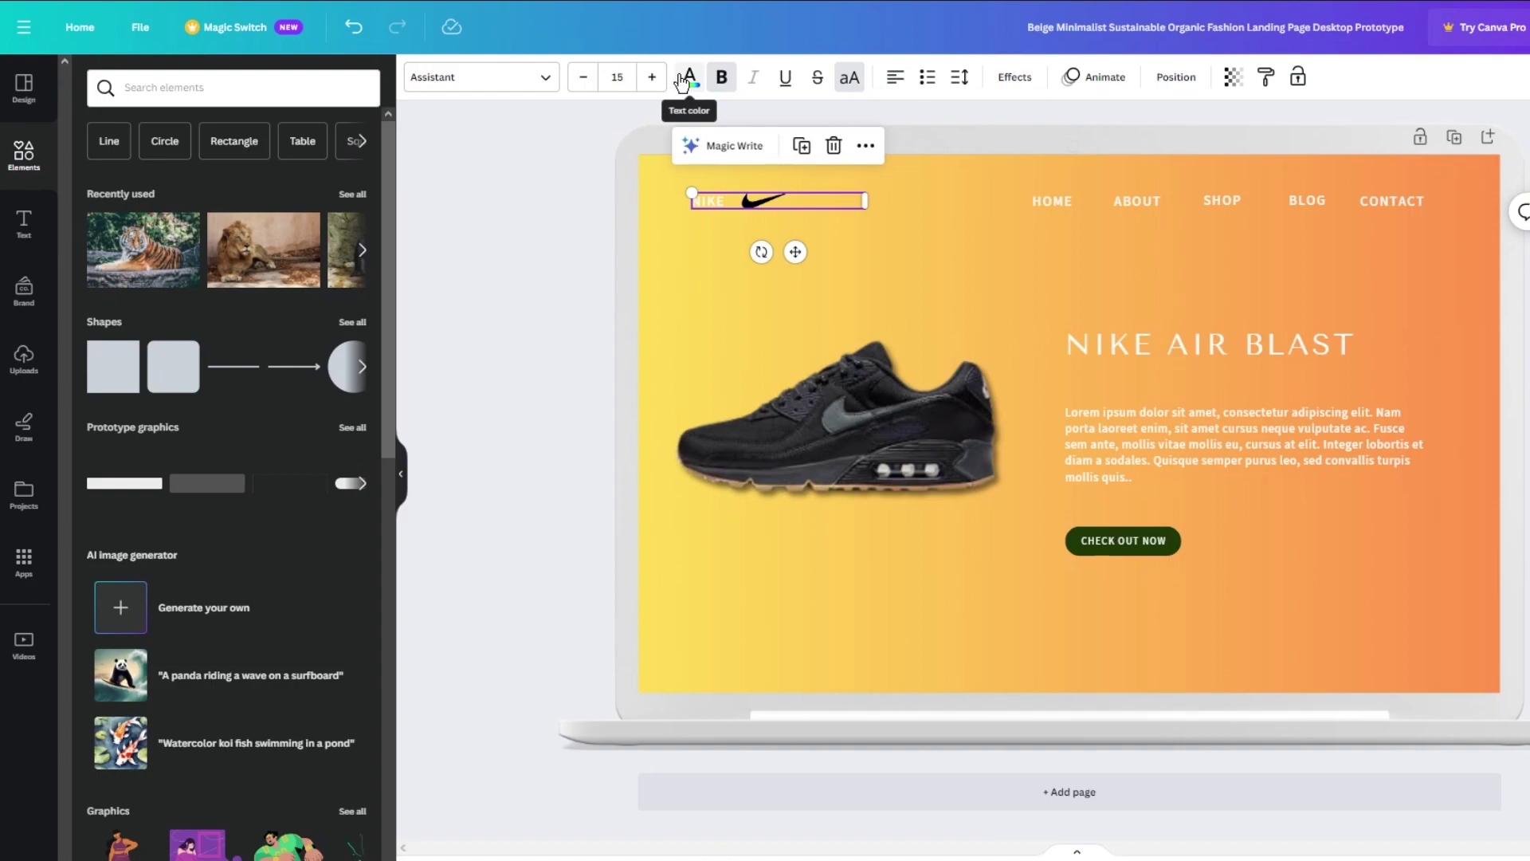
pyautogui.click(725, 200)
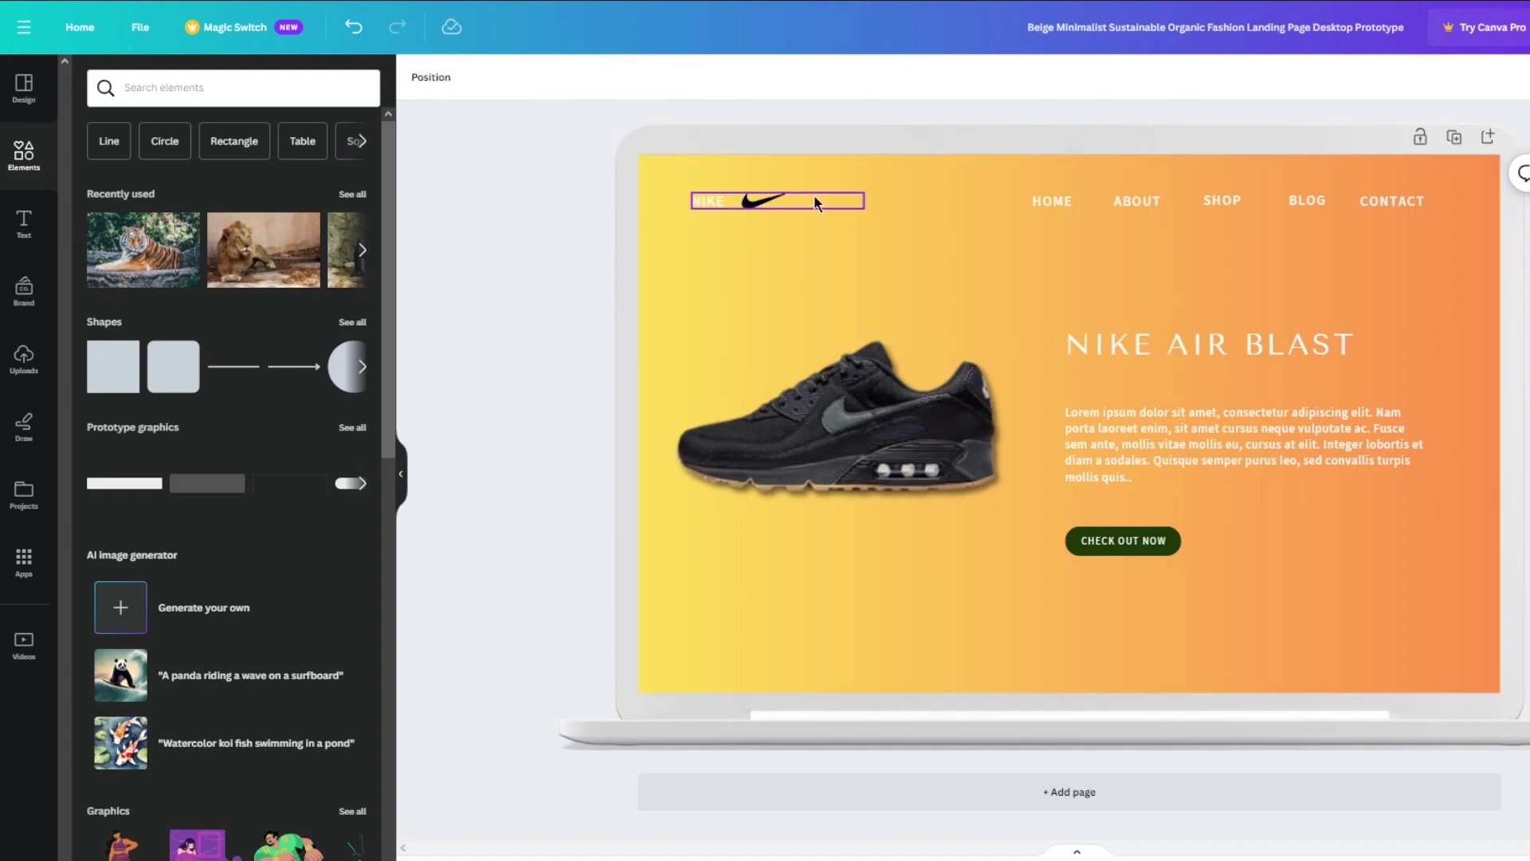
pyautogui.moveTo(763, 201); pyautogui.dragTo(884, 1)
# Step: Enlarge the Nike swoosh logo and place it at the top left
pyautogui.click(781, 204)
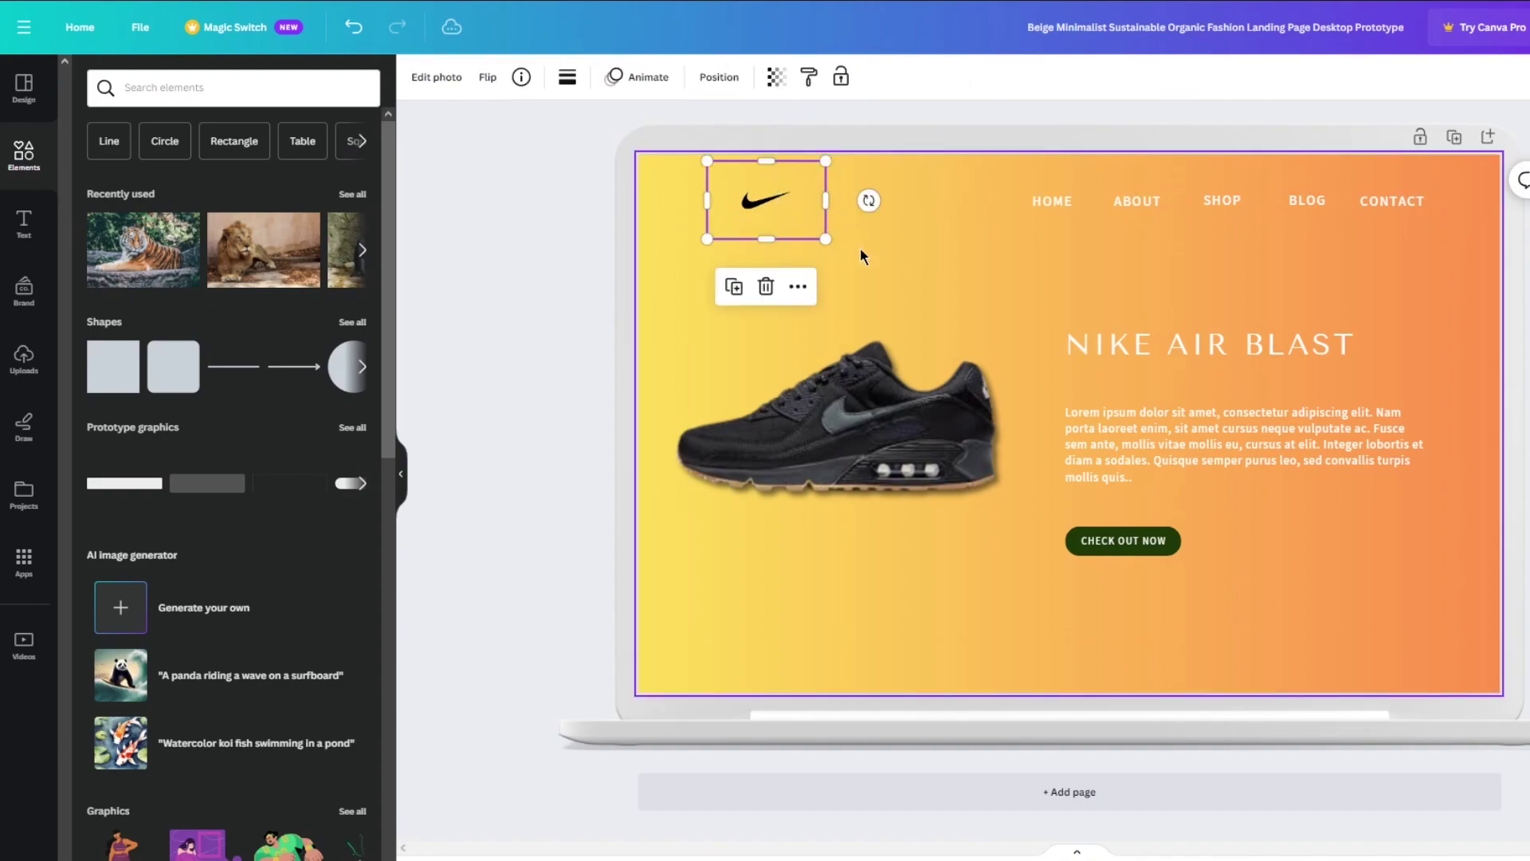
pyautogui.moveTo(827, 239); pyautogui.dragTo(867, 267)
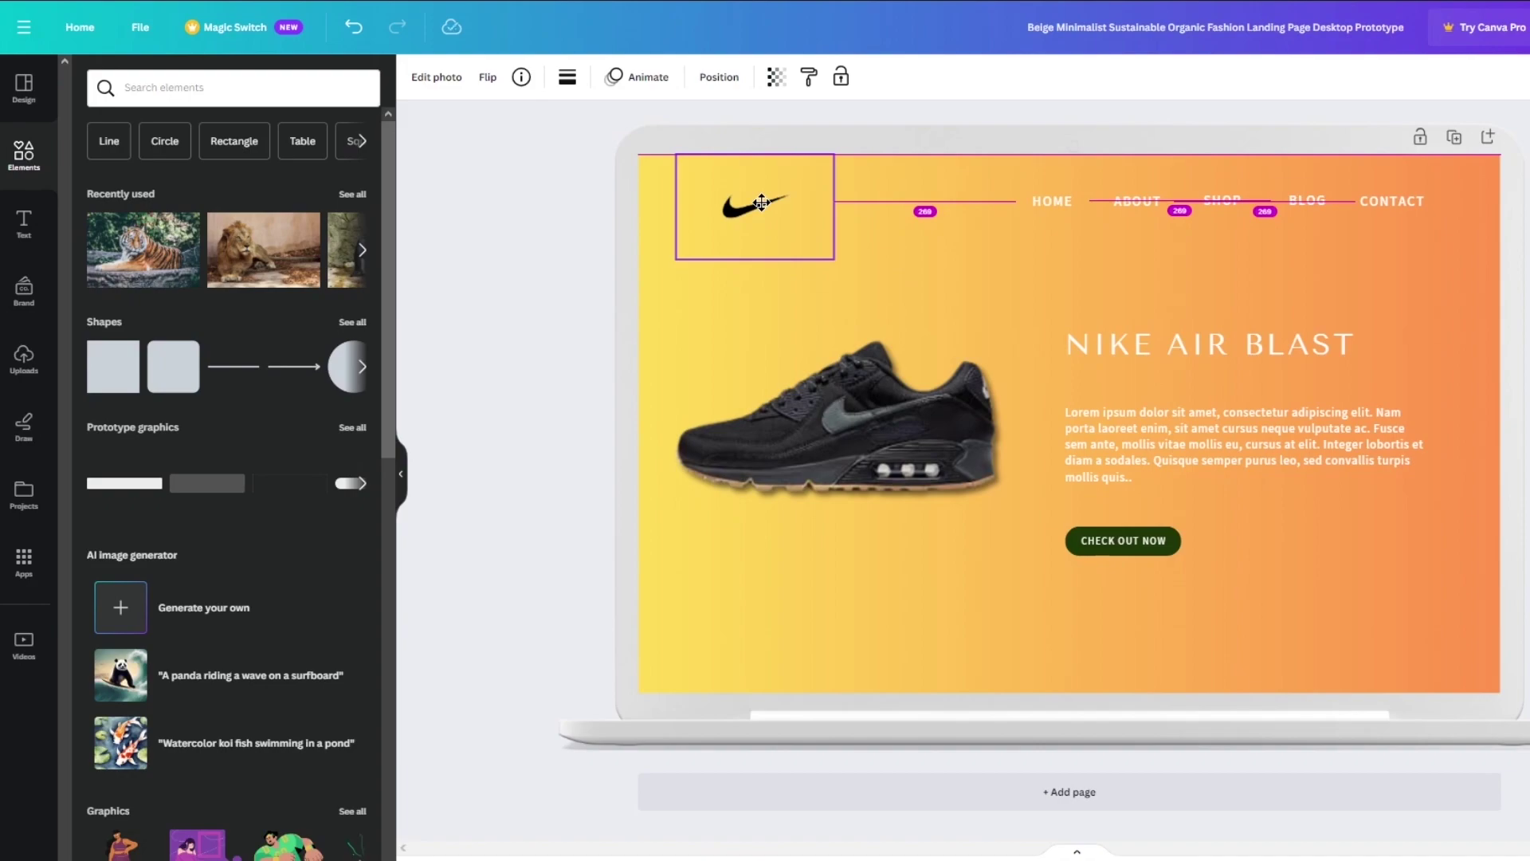
pyautogui.moveTo(762, 203); pyautogui.dragTo(762, 202)
pyautogui.click(568, 241)
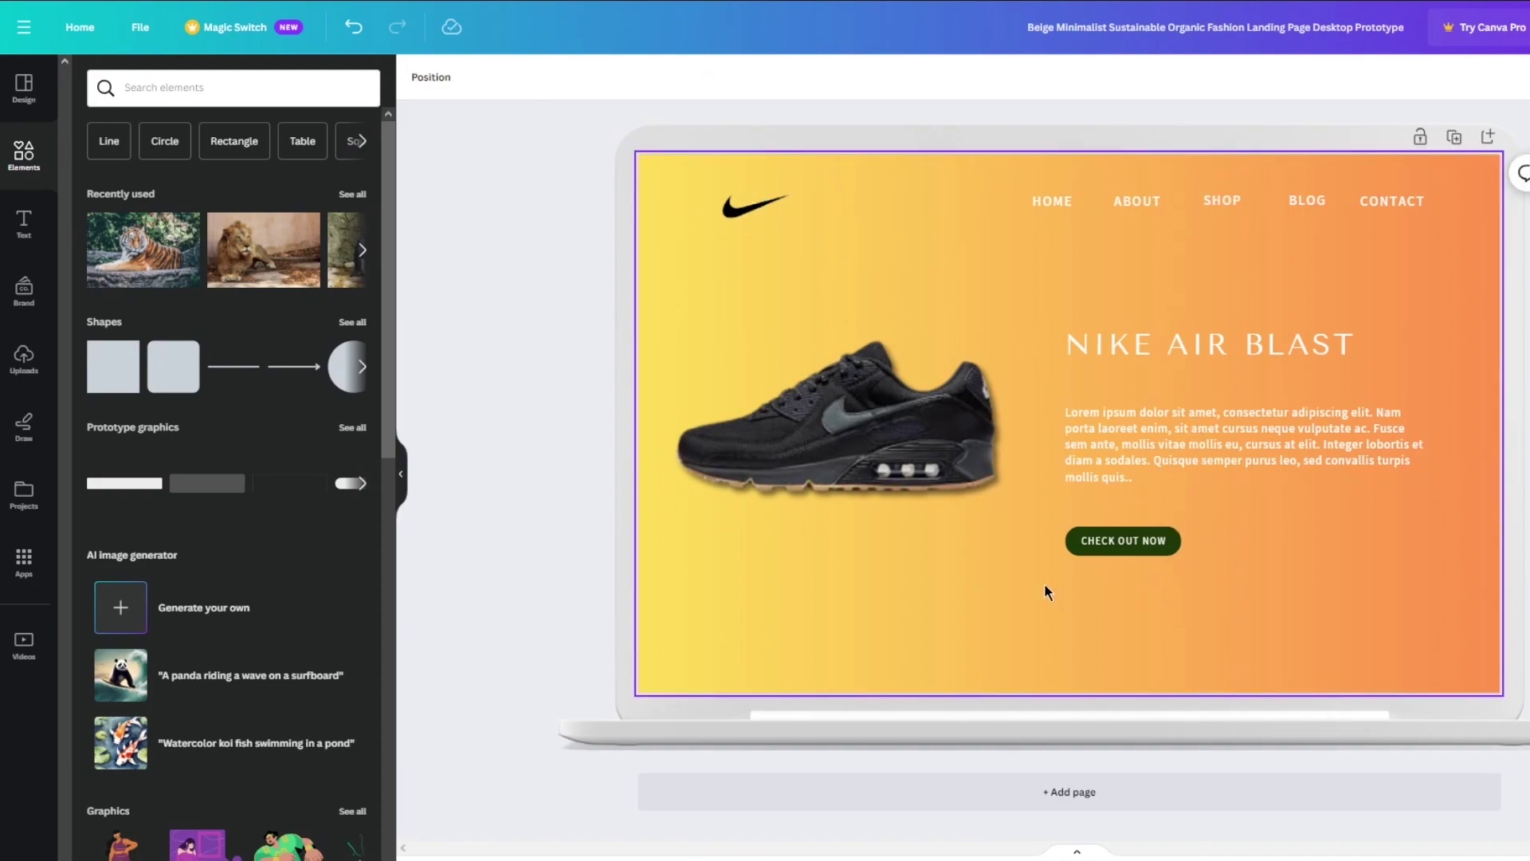
pyautogui.moveTo(1046, 592)
pyautogui.mouseDown()
pyautogui.moveTo(1202, 529)
pyautogui.moveTo(1189, 553)
pyautogui.moveTo(1084, 595)
pyautogui.moveTo(1172, 550)
pyautogui.mouseUp()
# Step: Fill the CHECK OUT NOW button white and give its label dark lettering
pyautogui.click(502, 78)
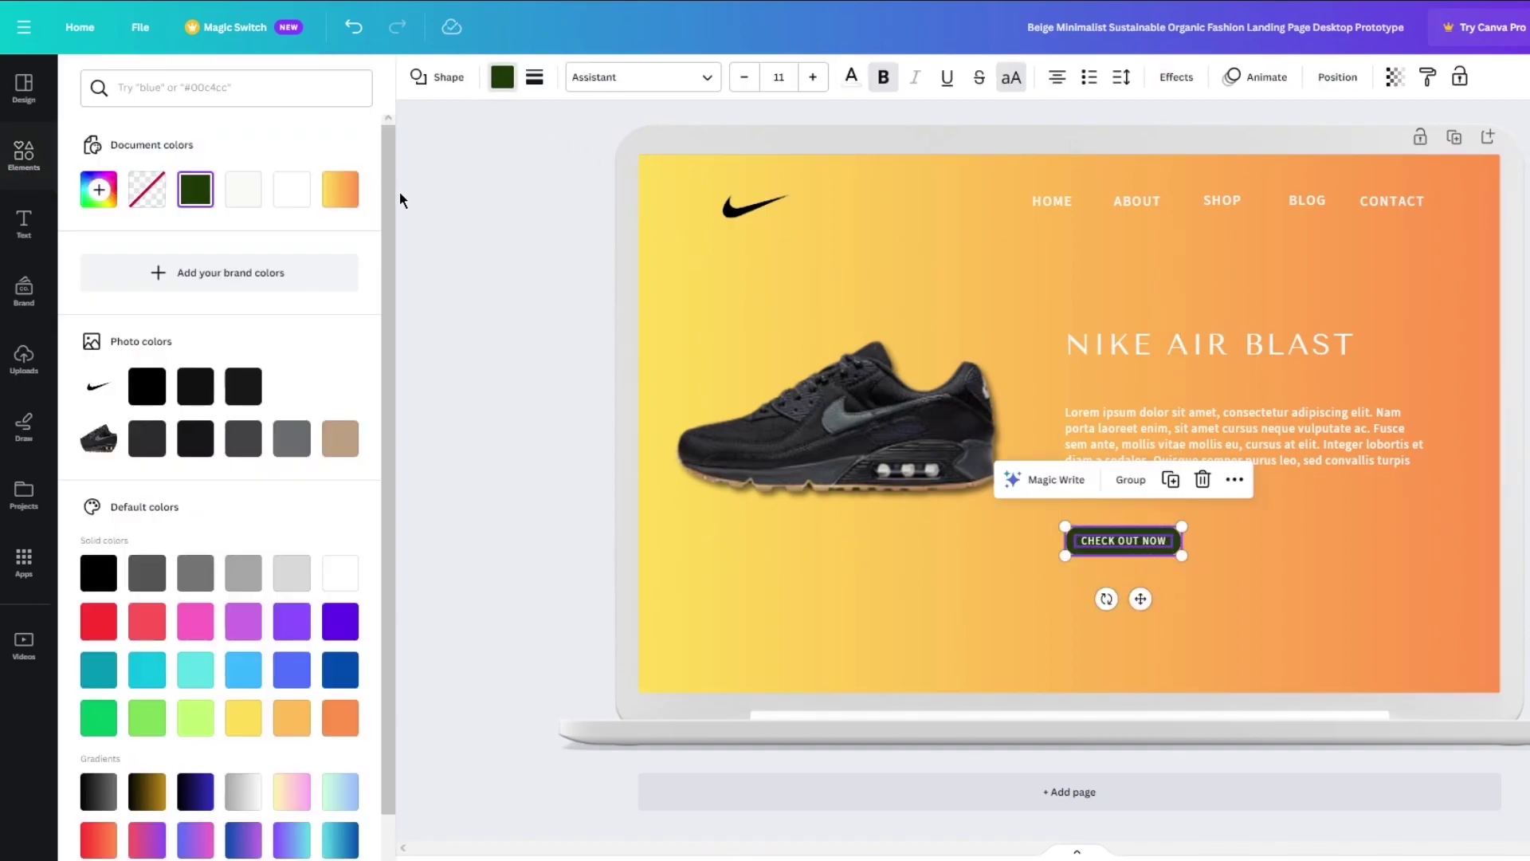
pyautogui.click(306, 206)
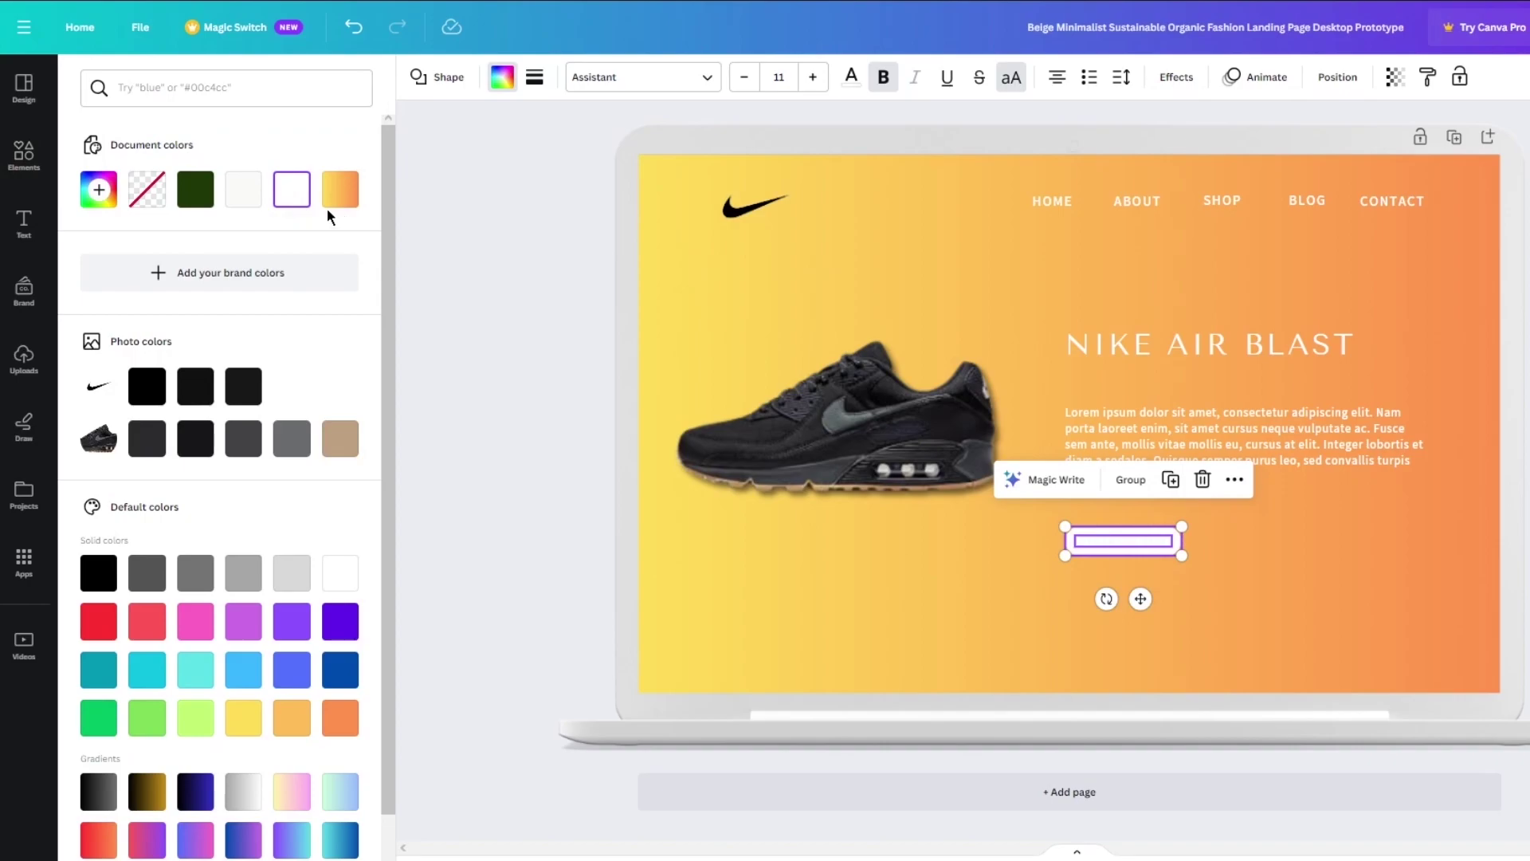
pyautogui.click(489, 259)
pyautogui.click(1140, 552)
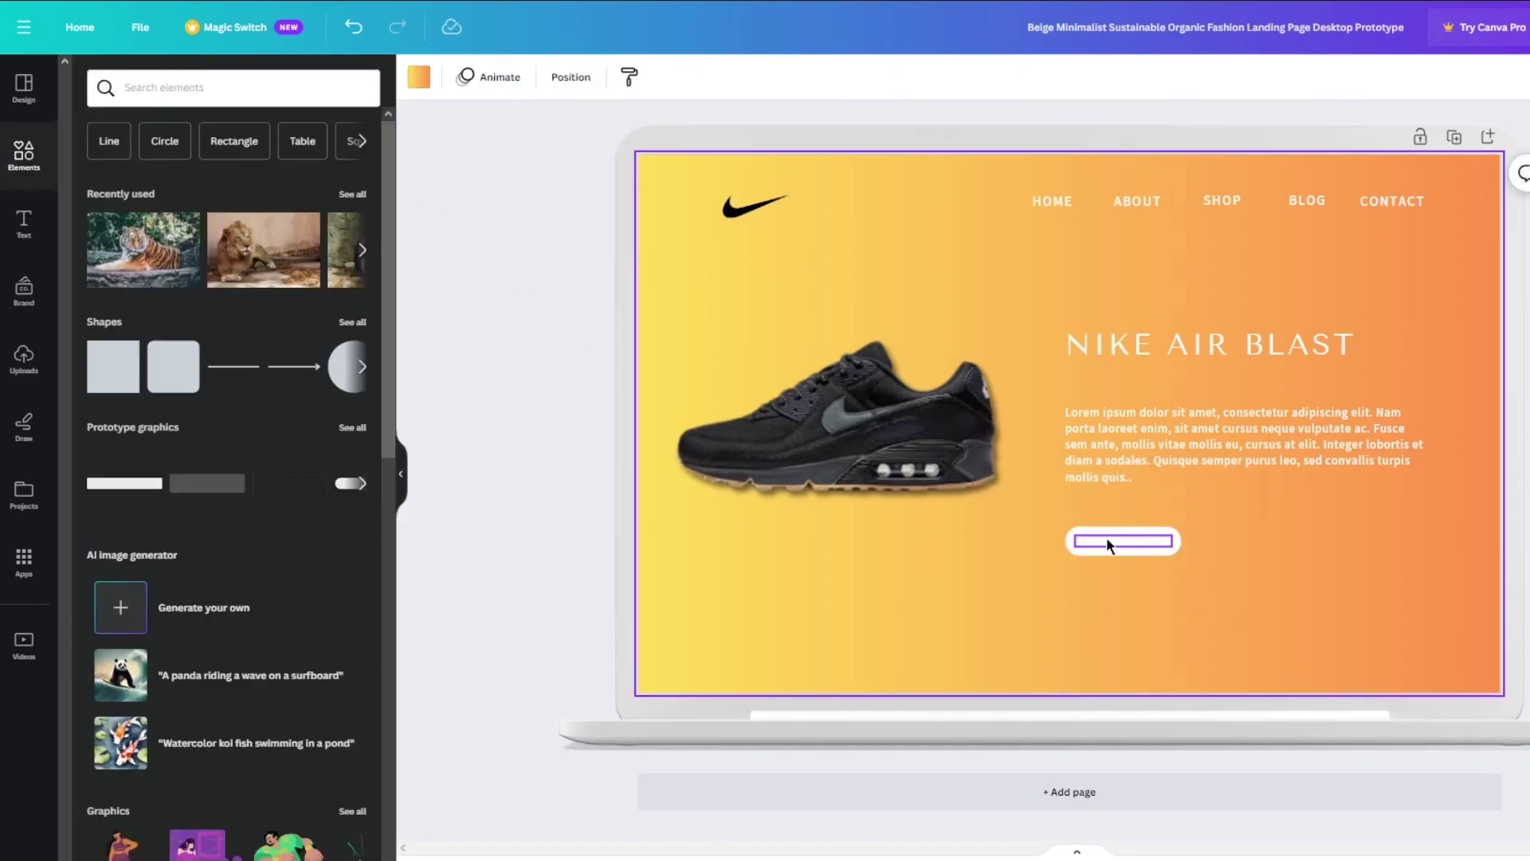
pyautogui.click(1107, 541)
pyautogui.click(690, 77)
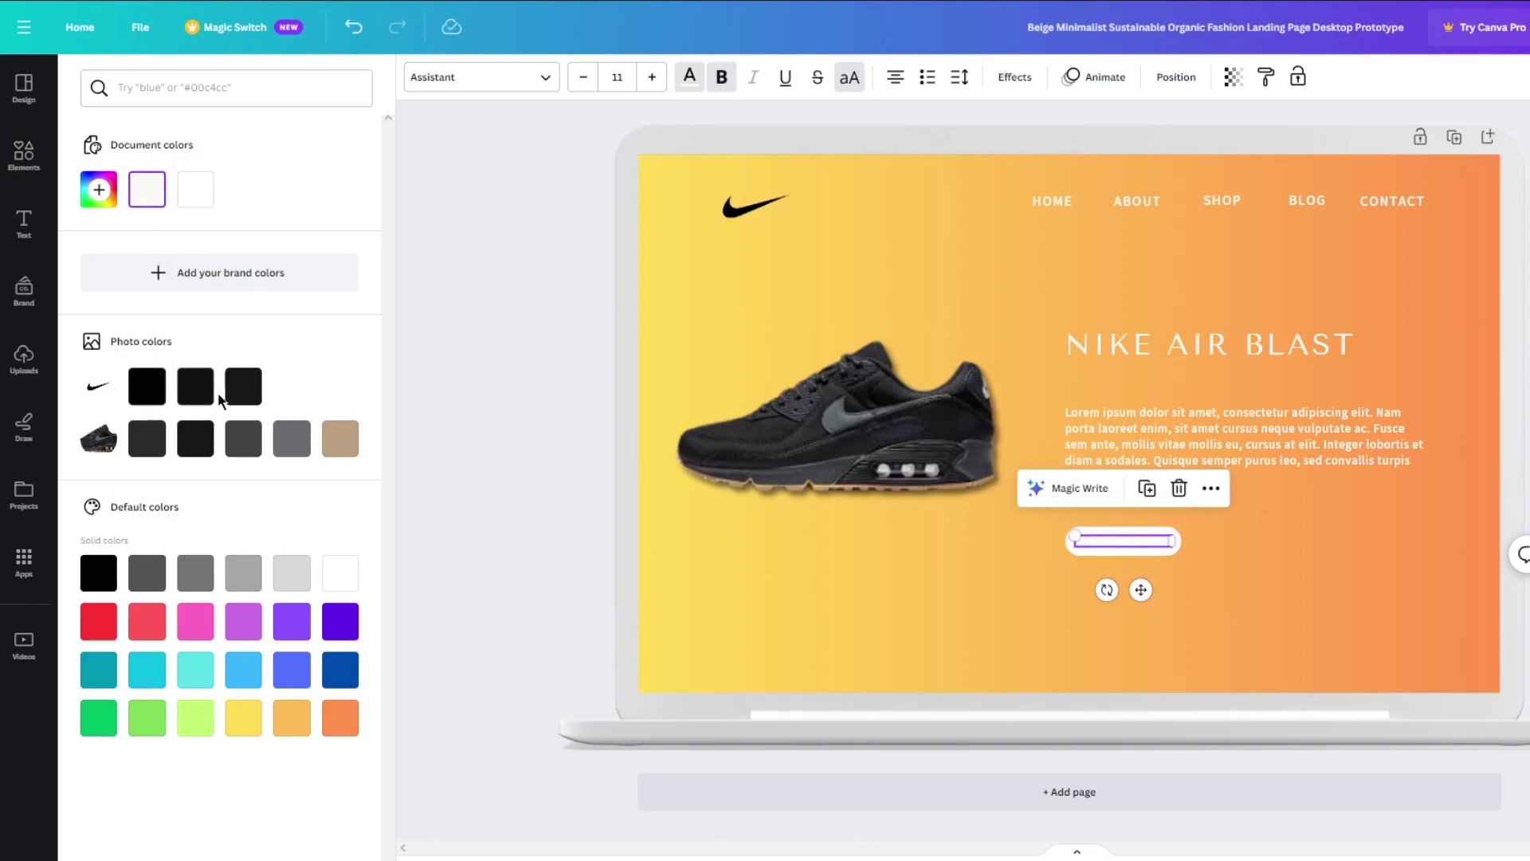
pyautogui.click(428, 396)
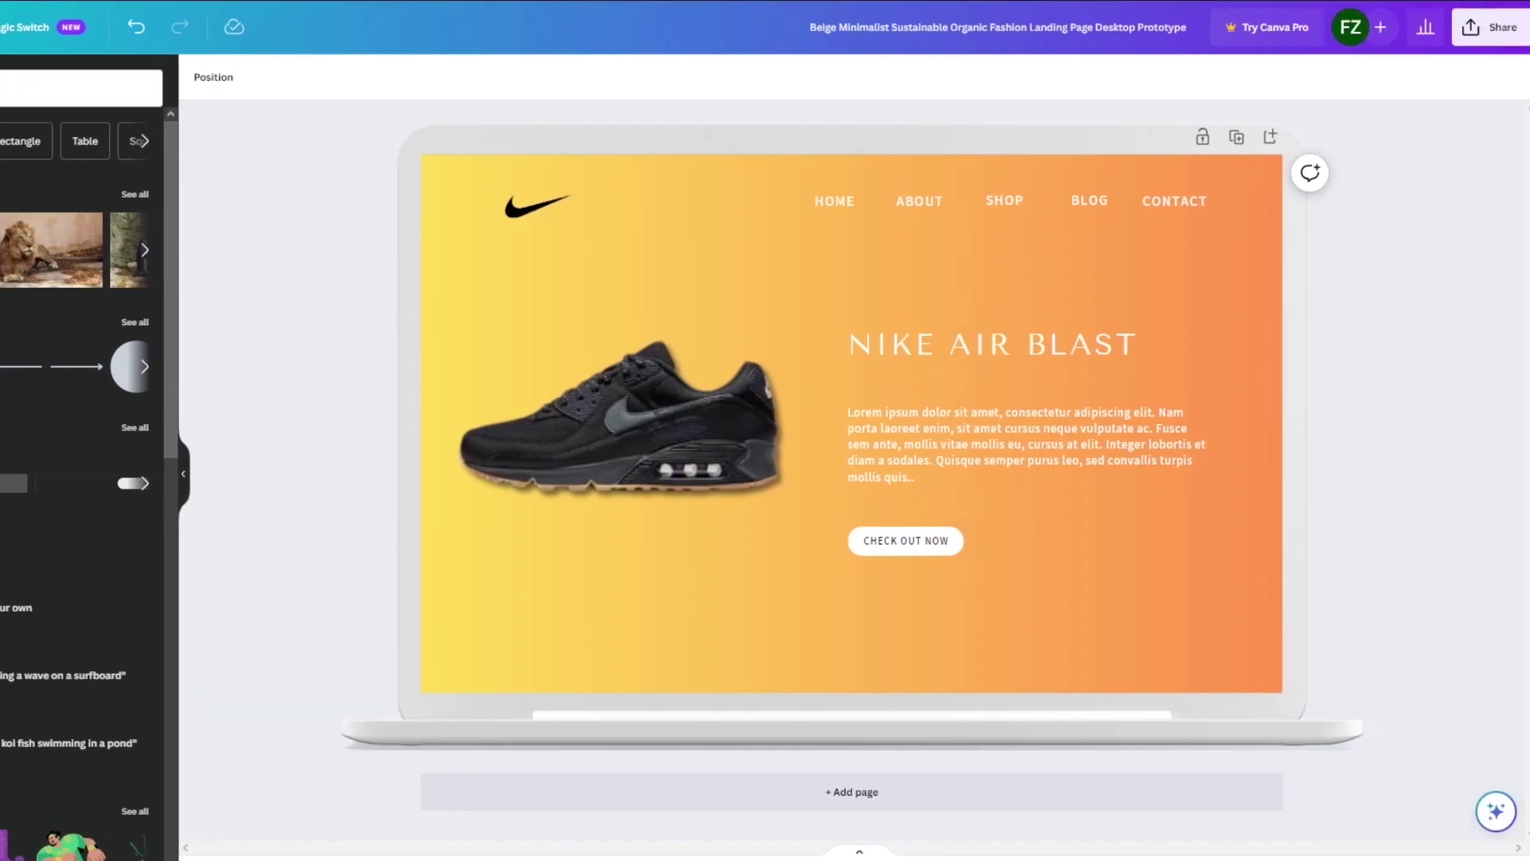
# Step: Download the landing page from the Share menu with PNG as the file type
pyautogui.click(1479, 50)
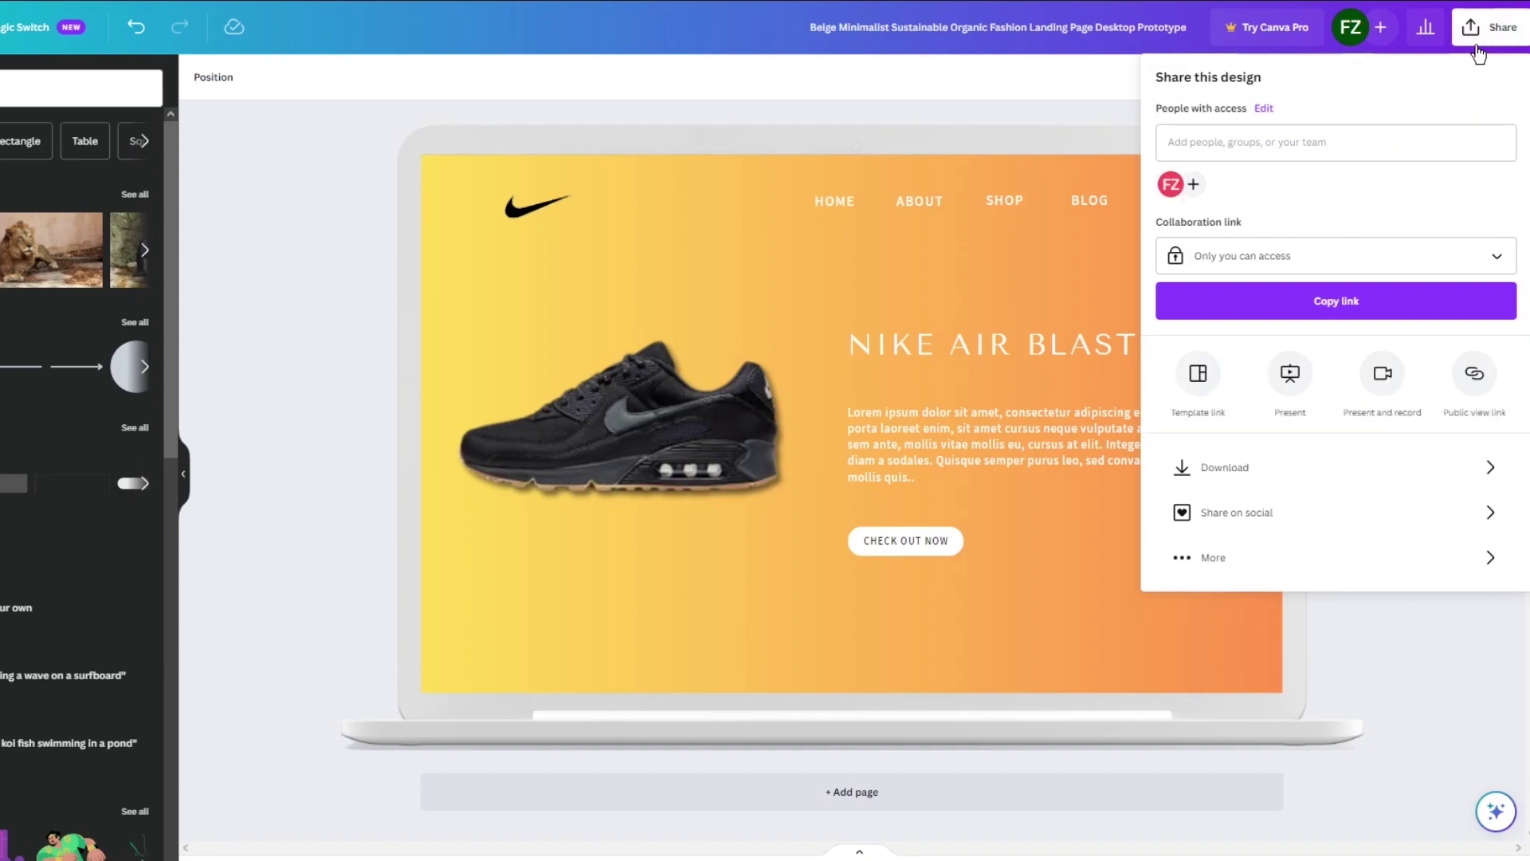
pyautogui.click(1271, 463)
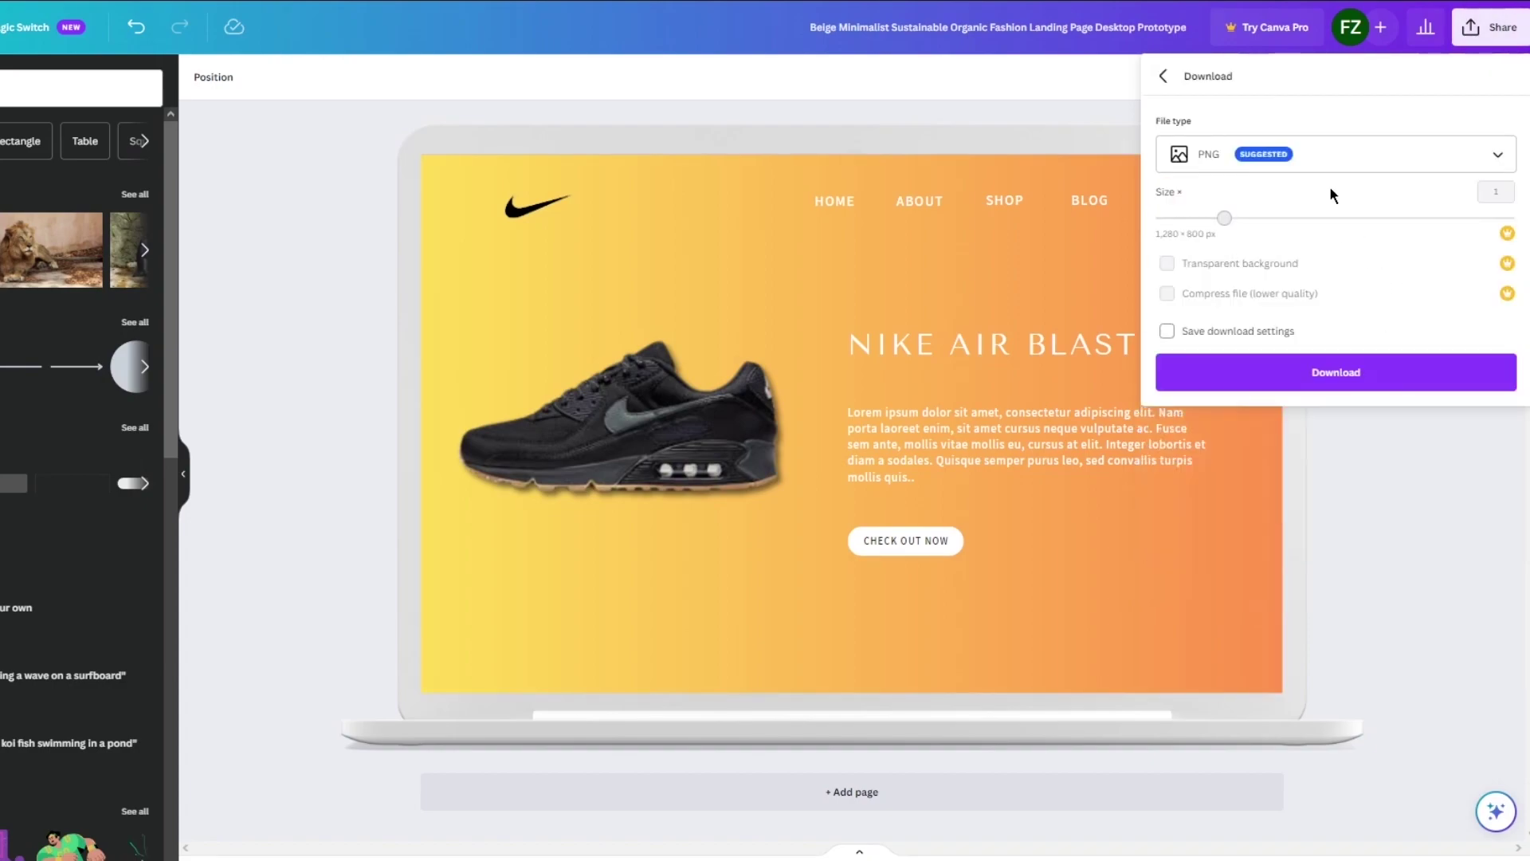
pyautogui.click(1356, 147)
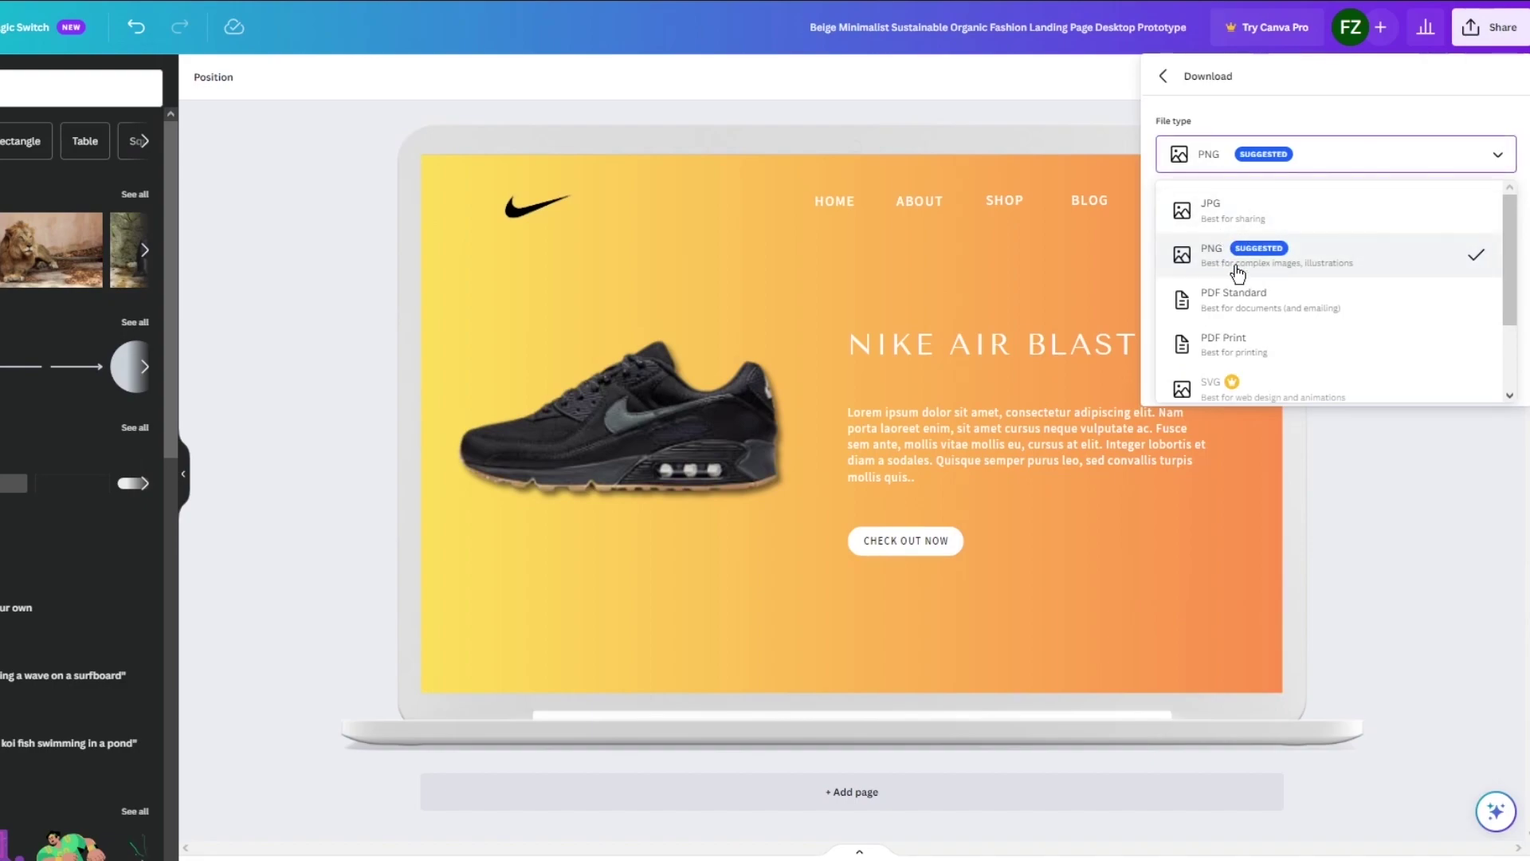
pyautogui.click(1291, 271)
pyautogui.click(1354, 164)
pyautogui.click(1279, 252)
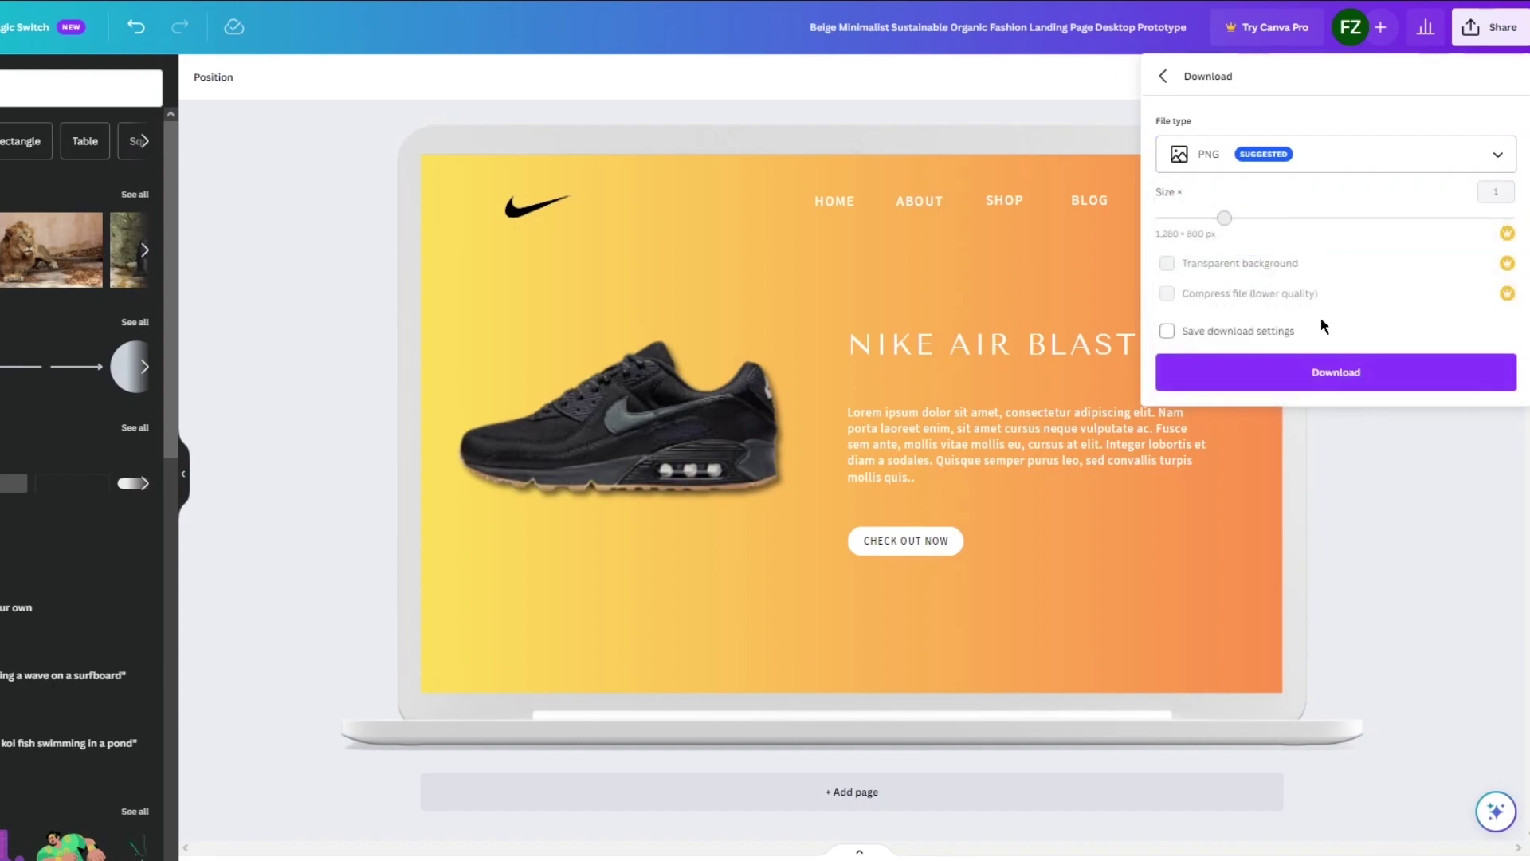
pyautogui.click(1311, 379)
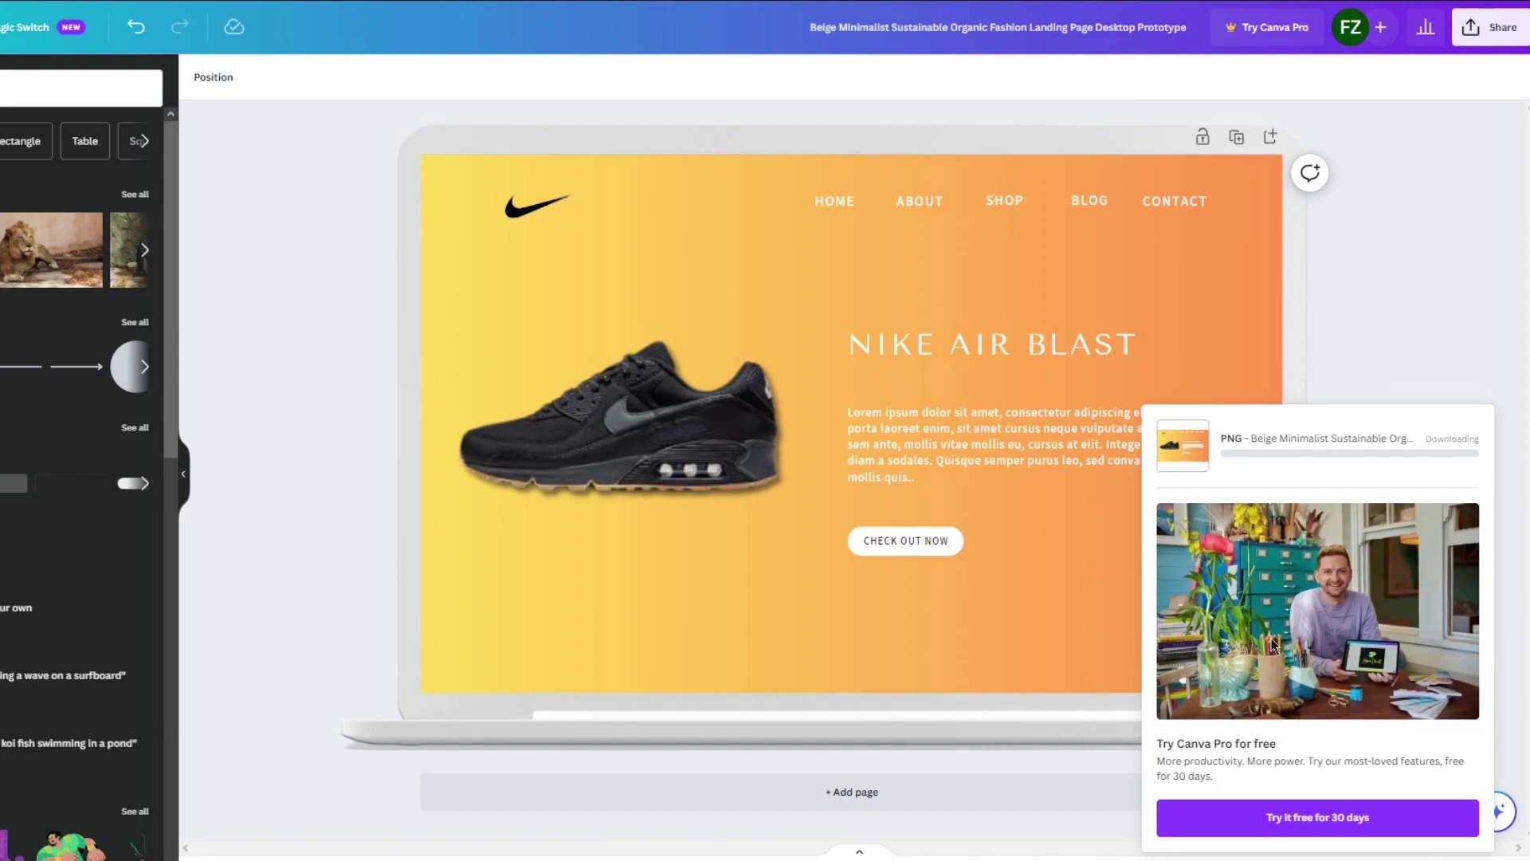